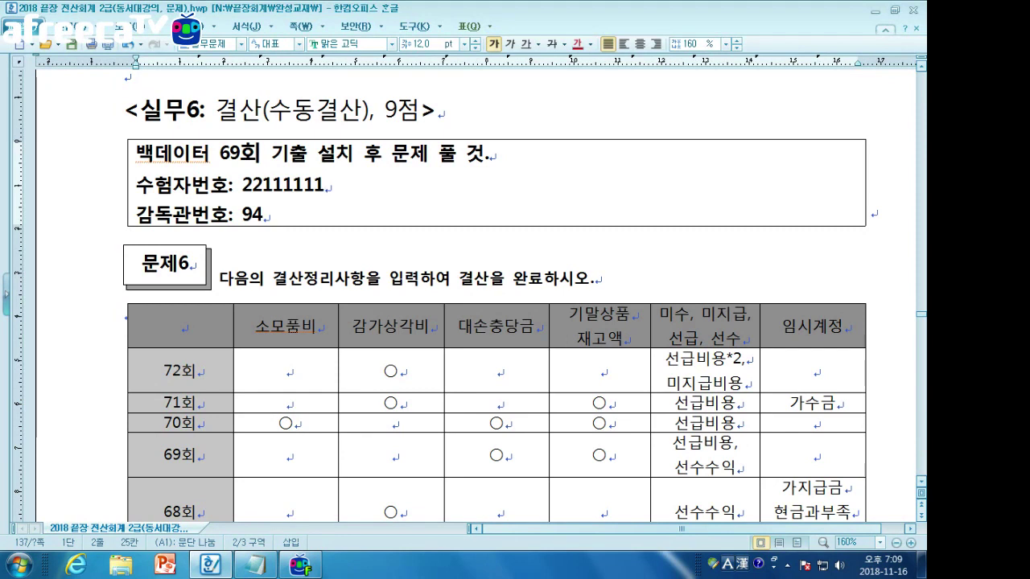
# Click into the 72회 소모품비 table cell, then minimize the Hangul document to reveal the desktop
pyautogui.click(286, 370)
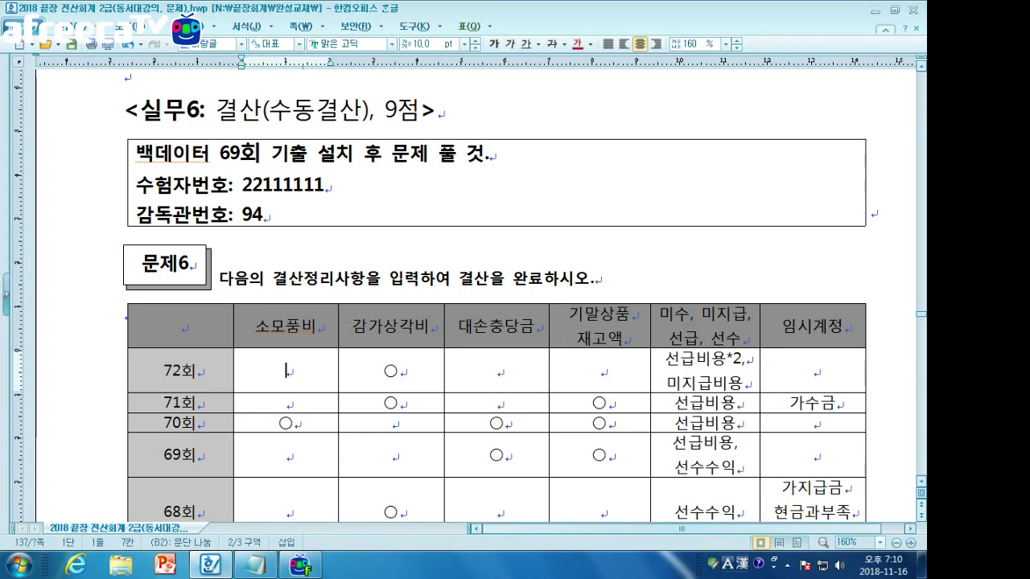
pyautogui.click(876, 10)
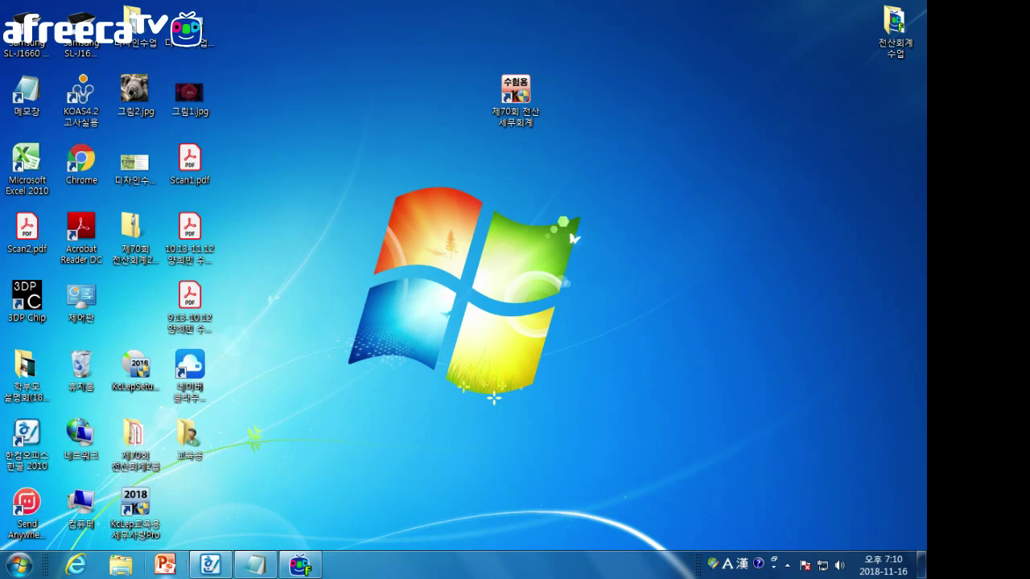
# Save the 69회 전산회계2급.zip attachment from the 69회 blog post to the Desktop, then minimize Internet Explorer
pyautogui.click(76, 565)
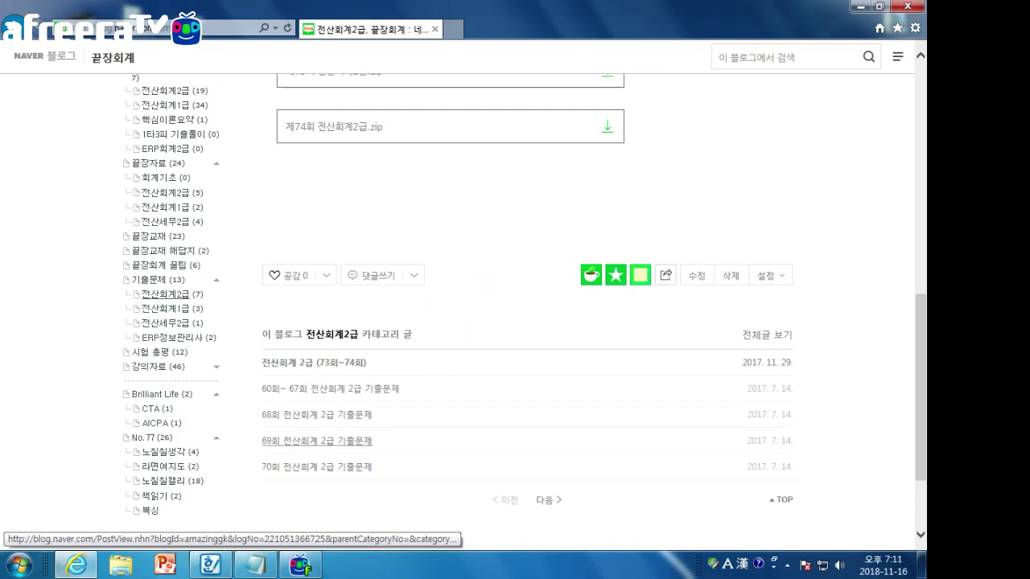
pyautogui.click(316, 441)
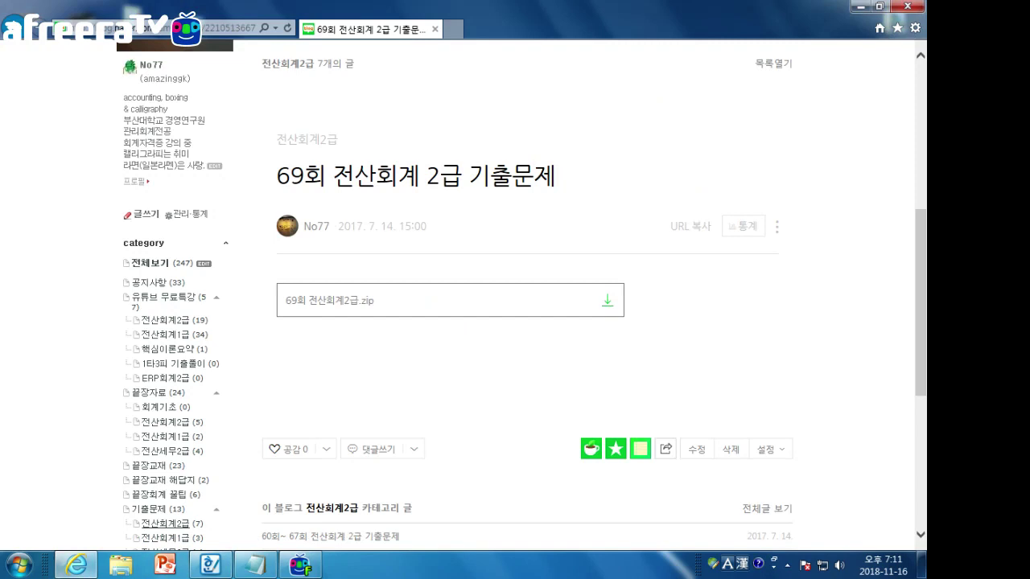
pyautogui.click(608, 300)
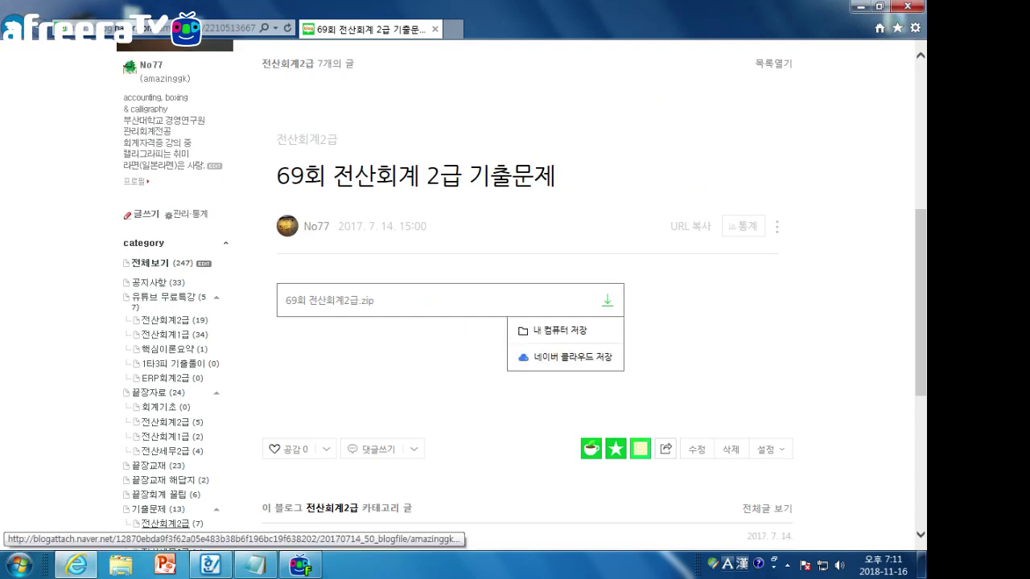
pyautogui.click(564, 330)
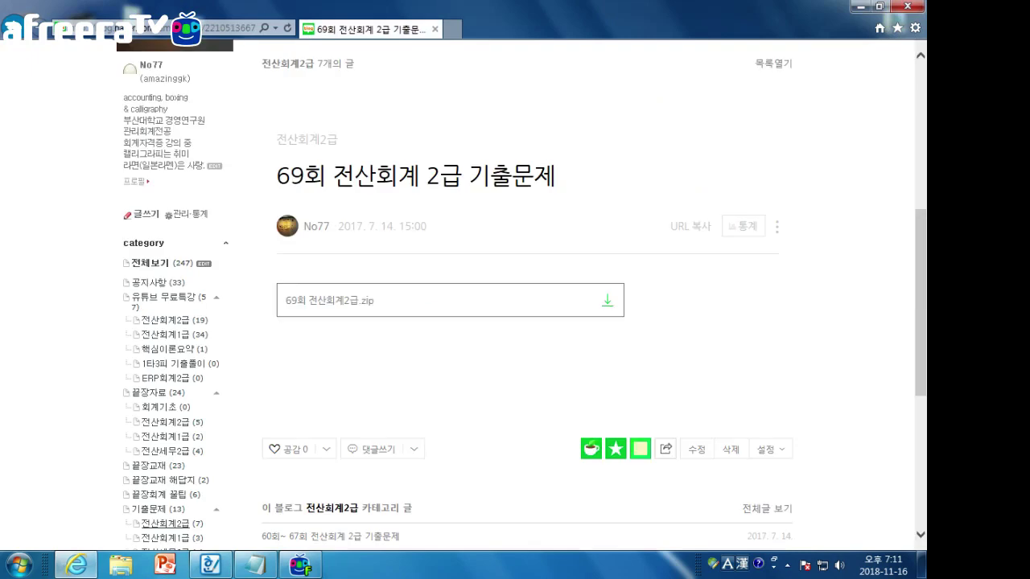
pyautogui.click(719, 534)
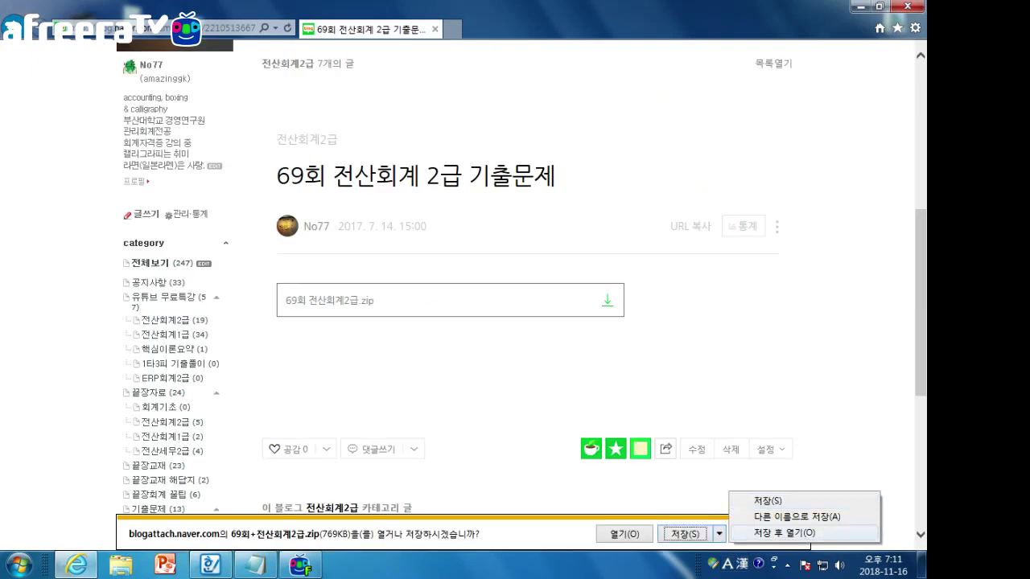
pyautogui.click(719, 534)
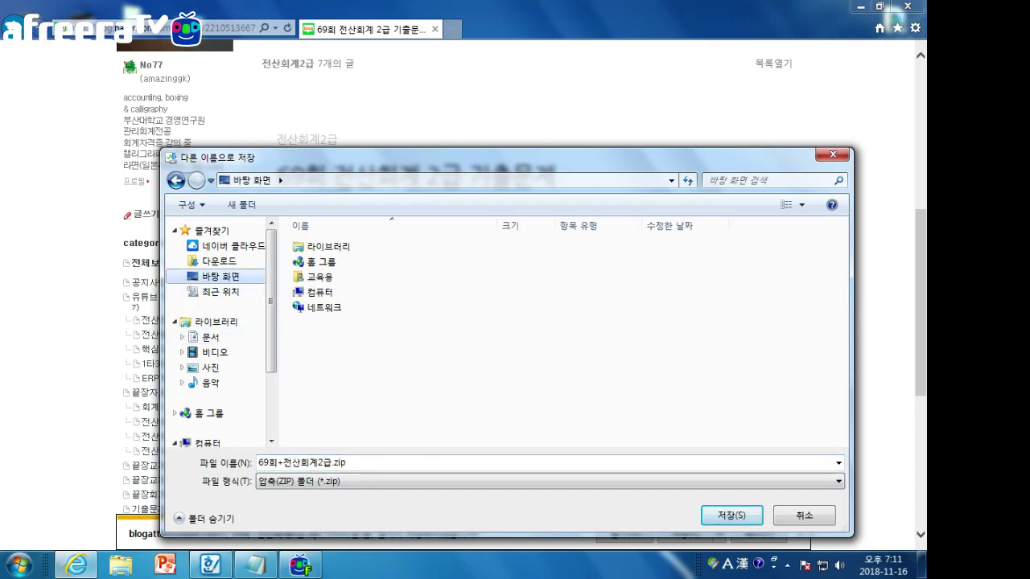
pyautogui.press('Return')
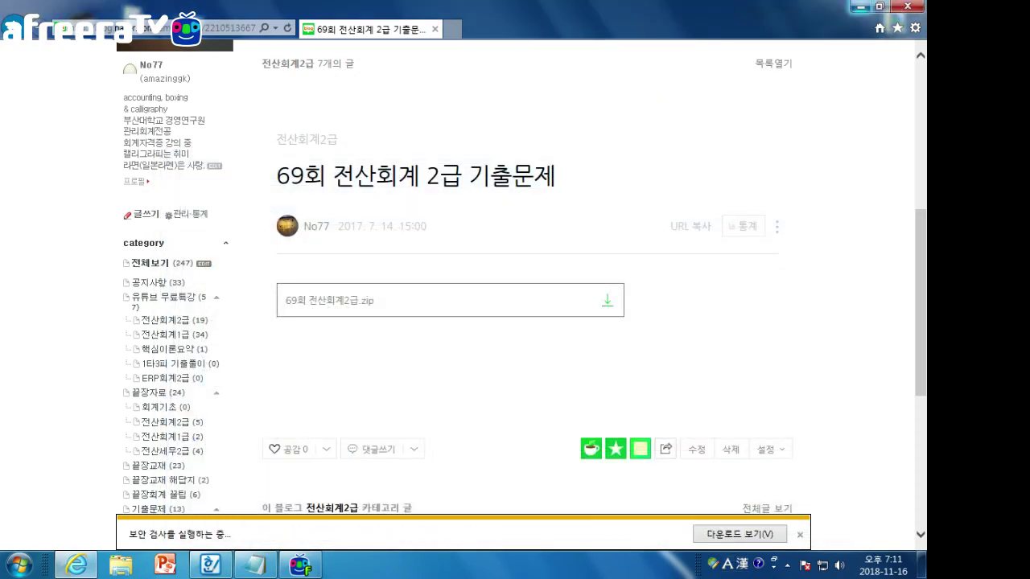
pyautogui.press('super+d')
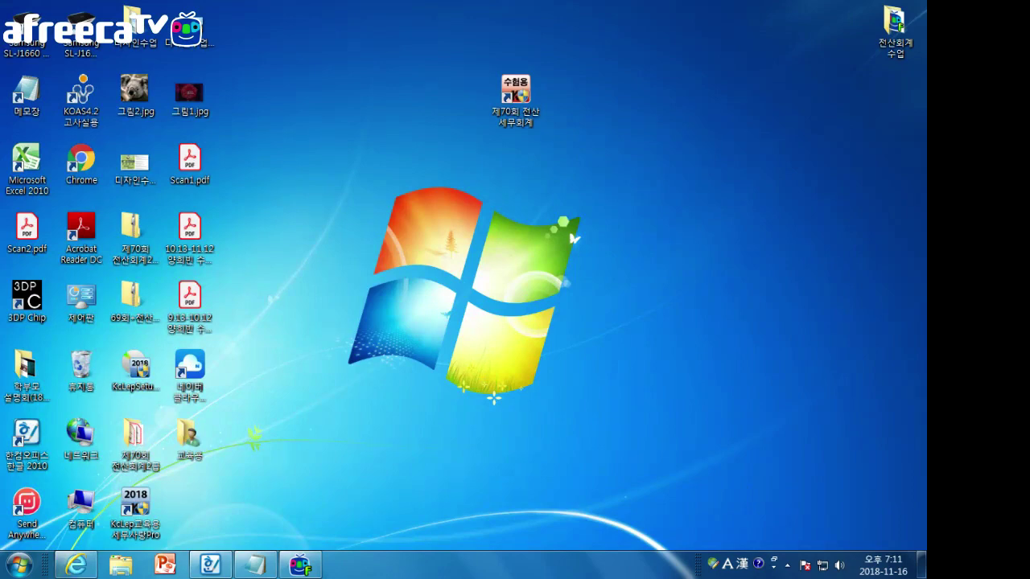
# Extract the 69회 zip into its own folder with Bandizip
pyautogui.click(135, 301)
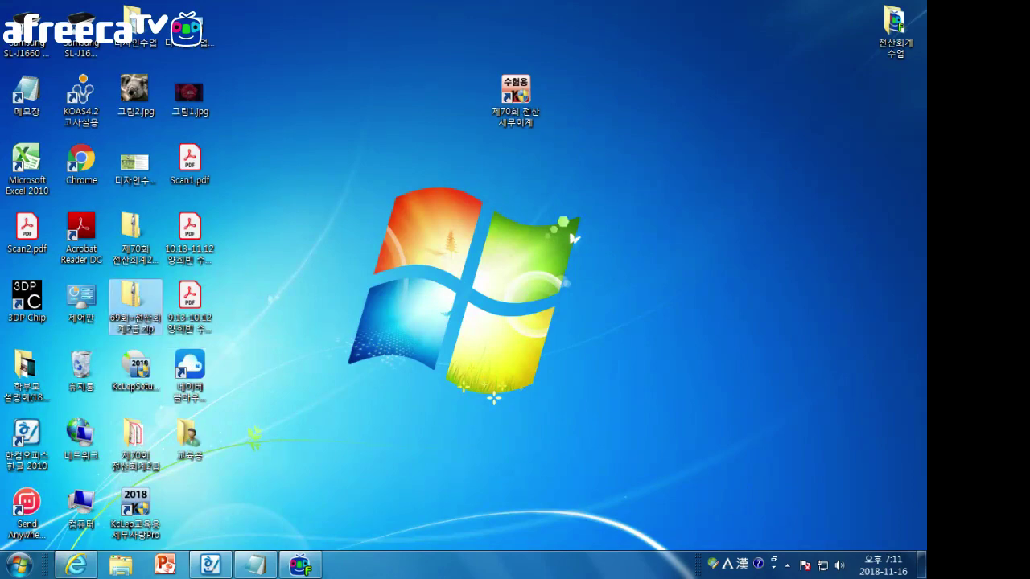
pyautogui.rightClick(135, 302)
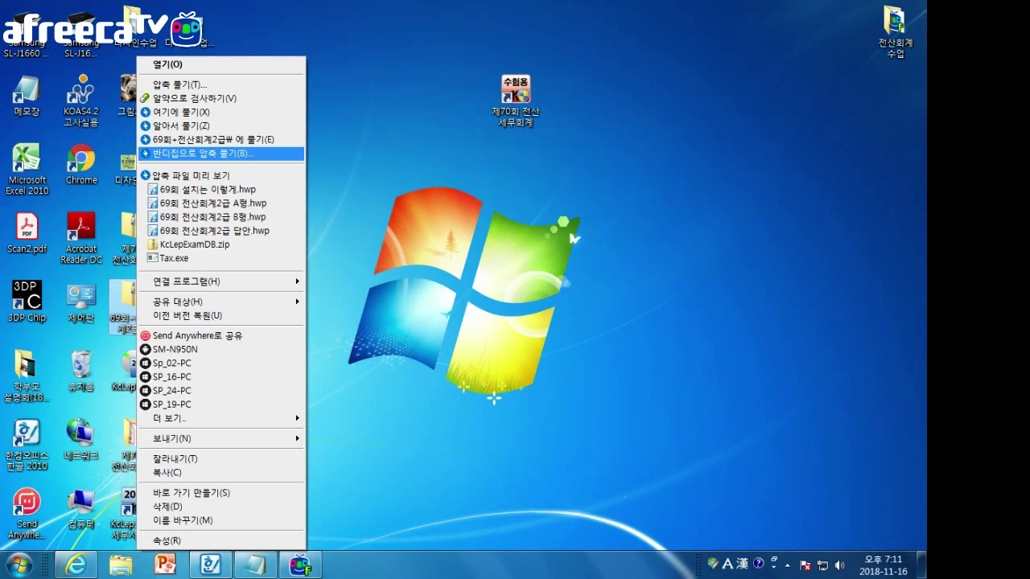
pyautogui.press('Return')
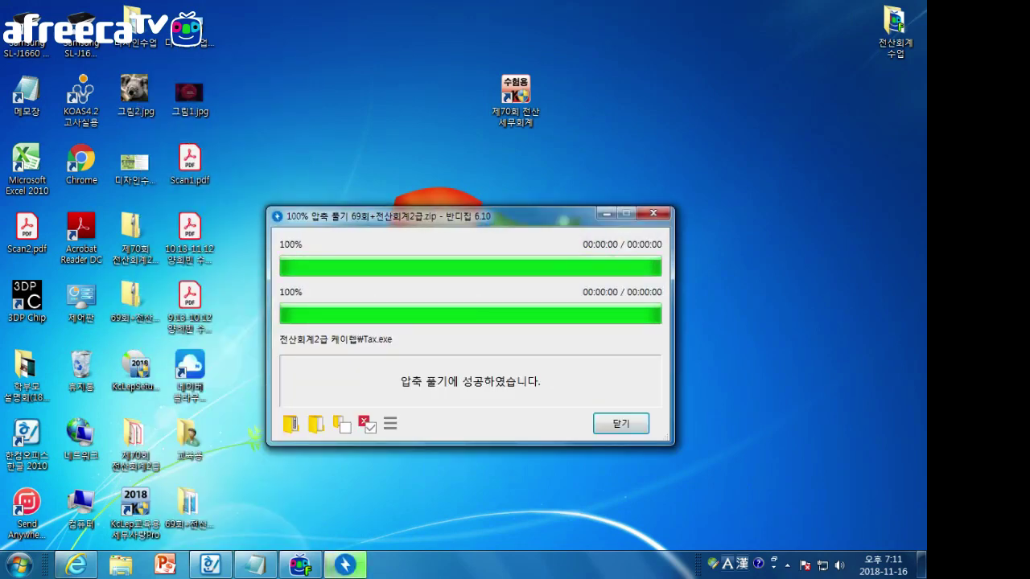
pyautogui.press('Return')
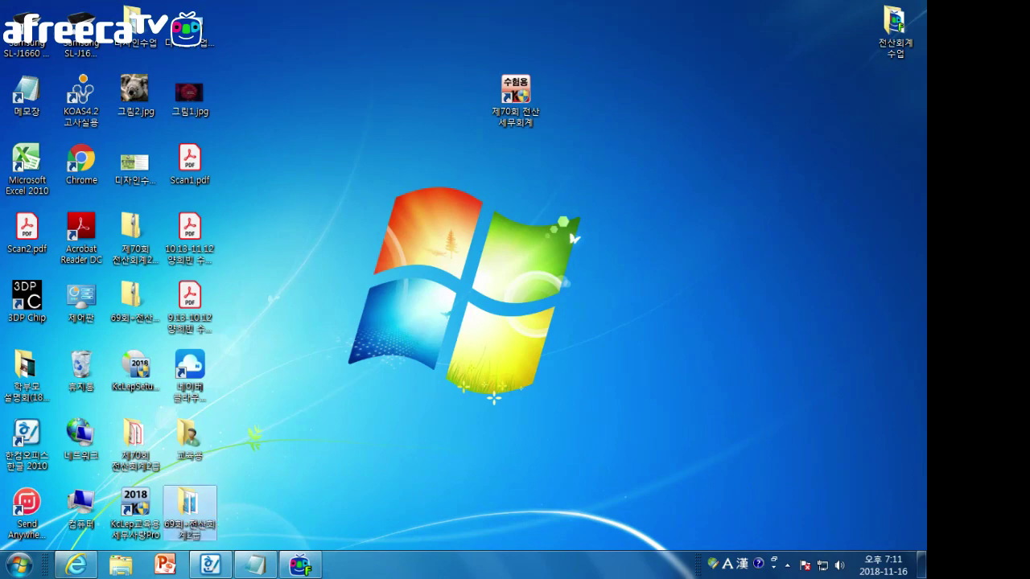
# Run Tax.exe from the extracted 전산회계2급 케이렙 folder
pyautogui.press('Return')
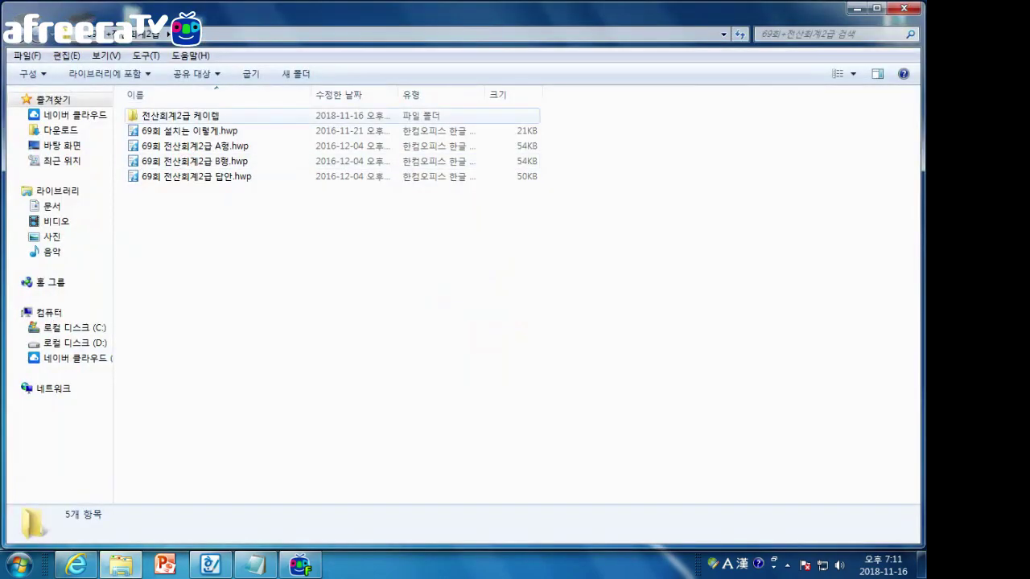
pyautogui.press('Return')
pyautogui.click(156, 130)
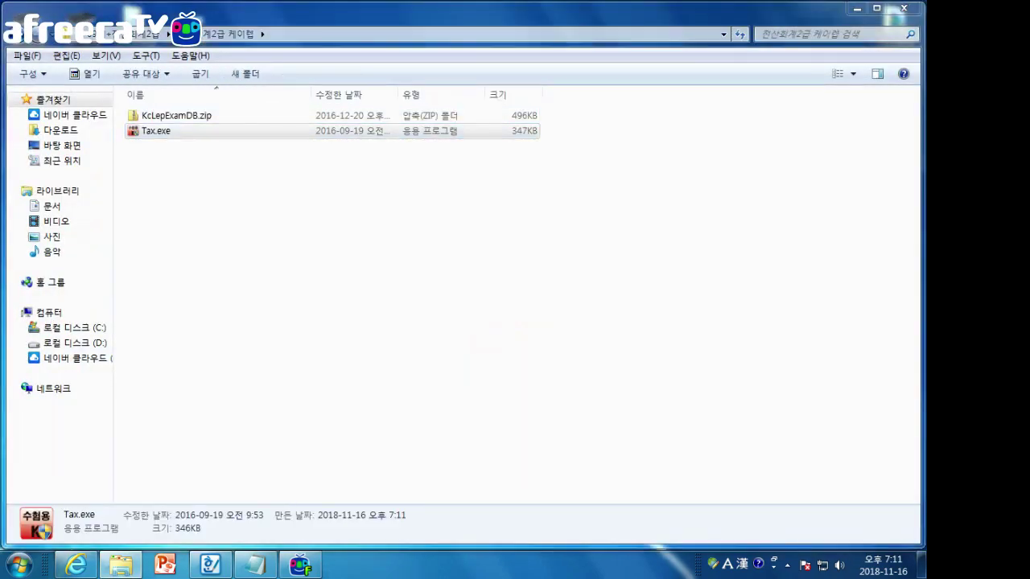
pyautogui.press('Return')
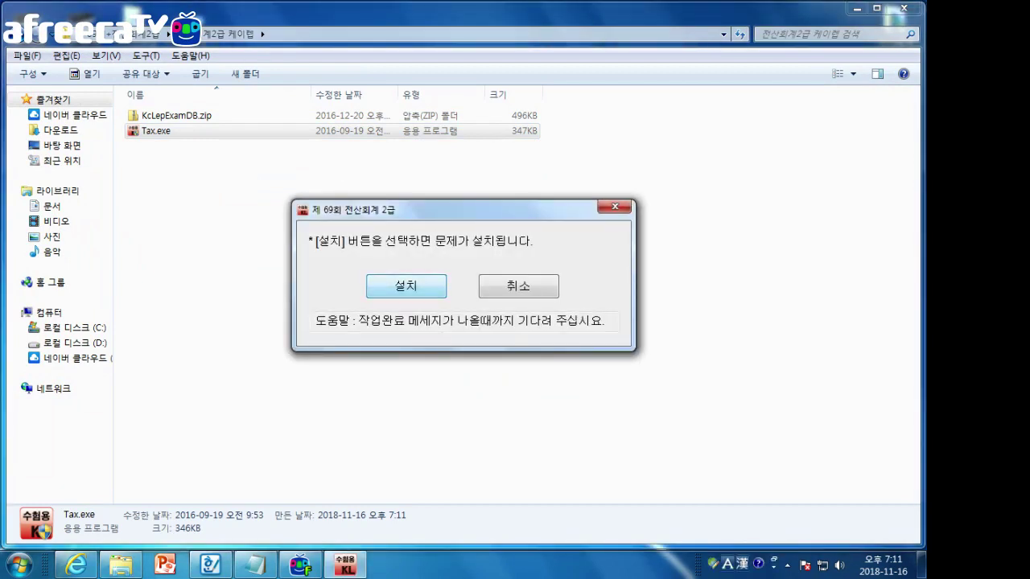
# Install the 69회 data, log in as type A with the examinee name and supervisor number, then return to Hangul
pyautogui.press('Return')
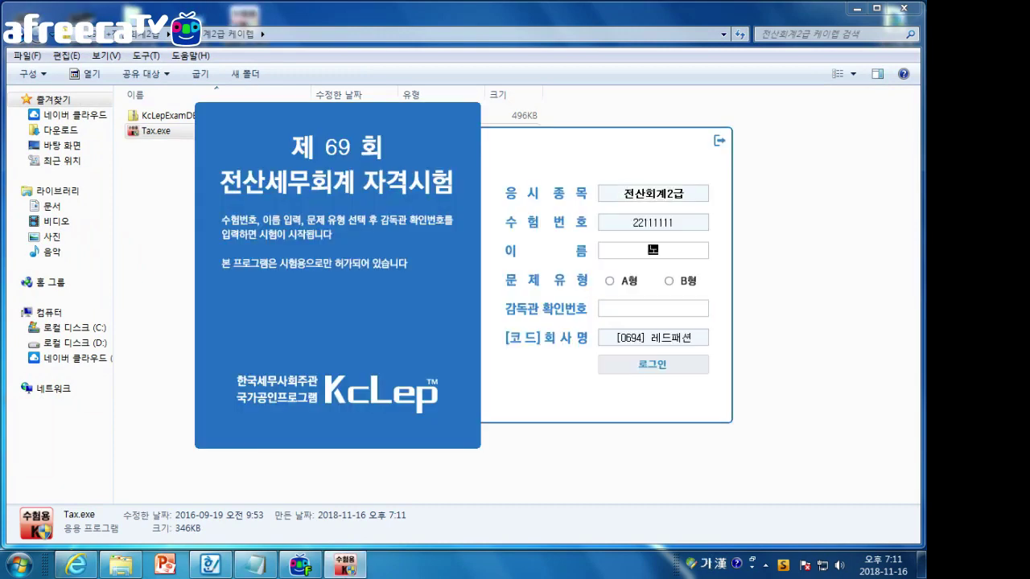
pyautogui.write('노길동')
pyautogui.press('Tab')
pyautogui.press('Tab')
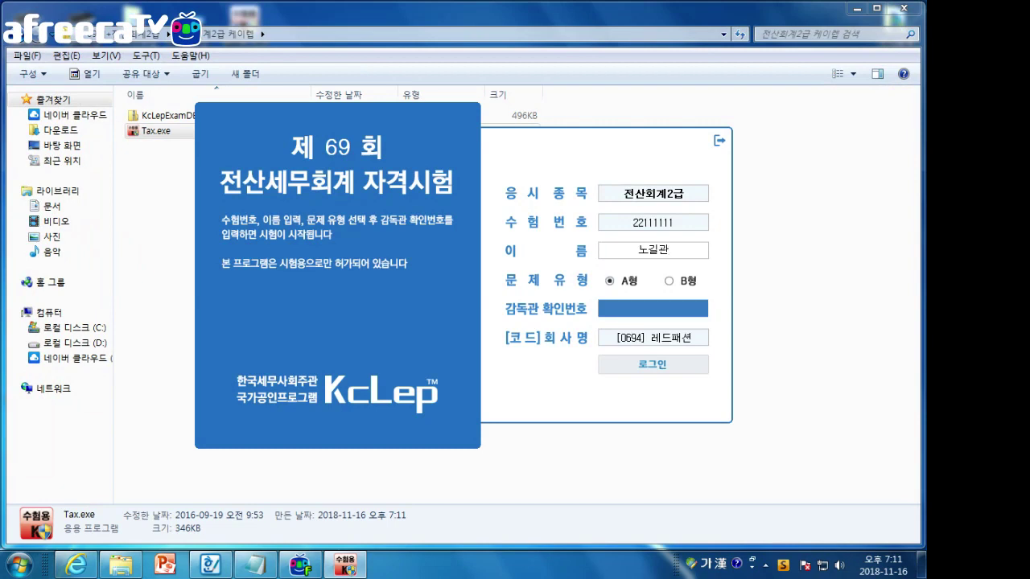
pyautogui.write('96')
pyautogui.press('Return')
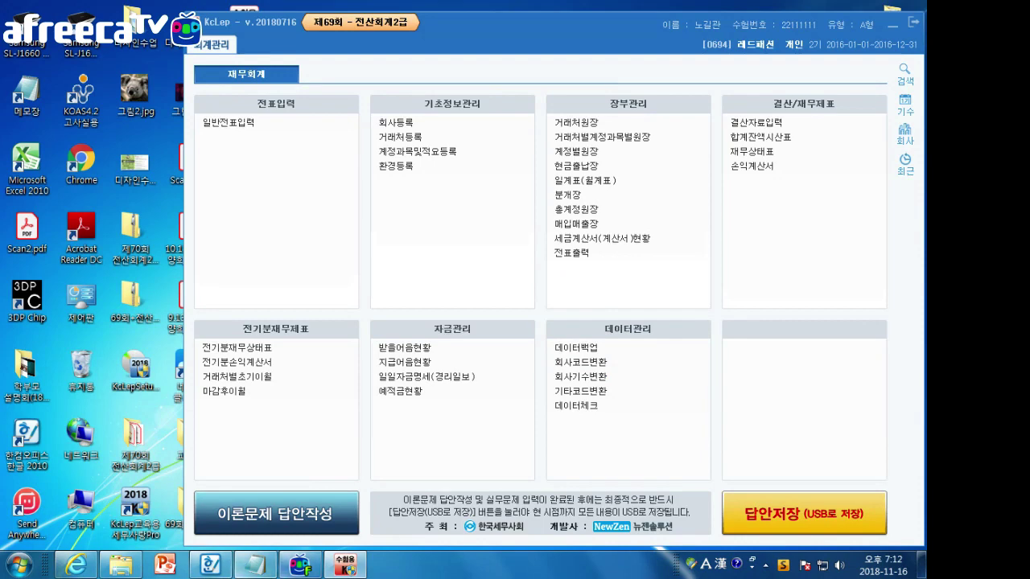
pyautogui.click(211, 565)
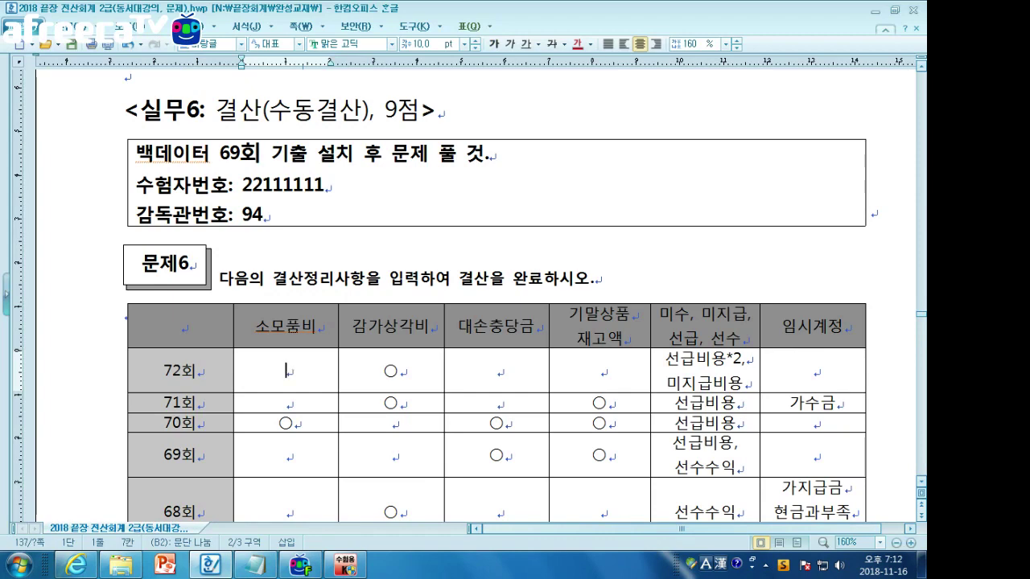
# Select the 감가상각비 through 기말상품 재고액 cells for rounds 72 to 69 in the 문제6 table
pyautogui.scroll(-3, 494, 322)
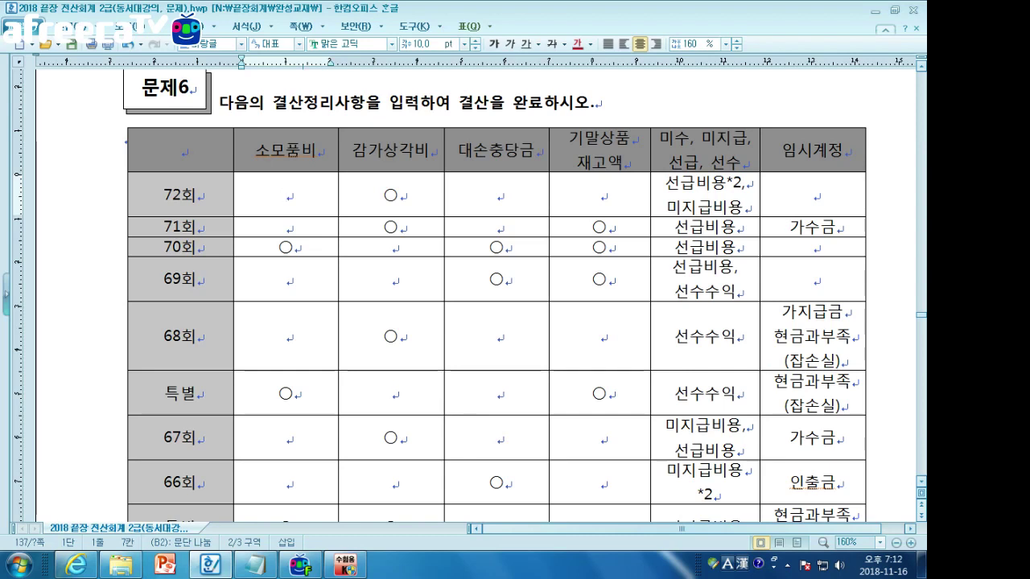
pyautogui.moveTo(704, 148); pyautogui.dragTo(705, 483)
pyautogui.scroll(-5, 704, 483)
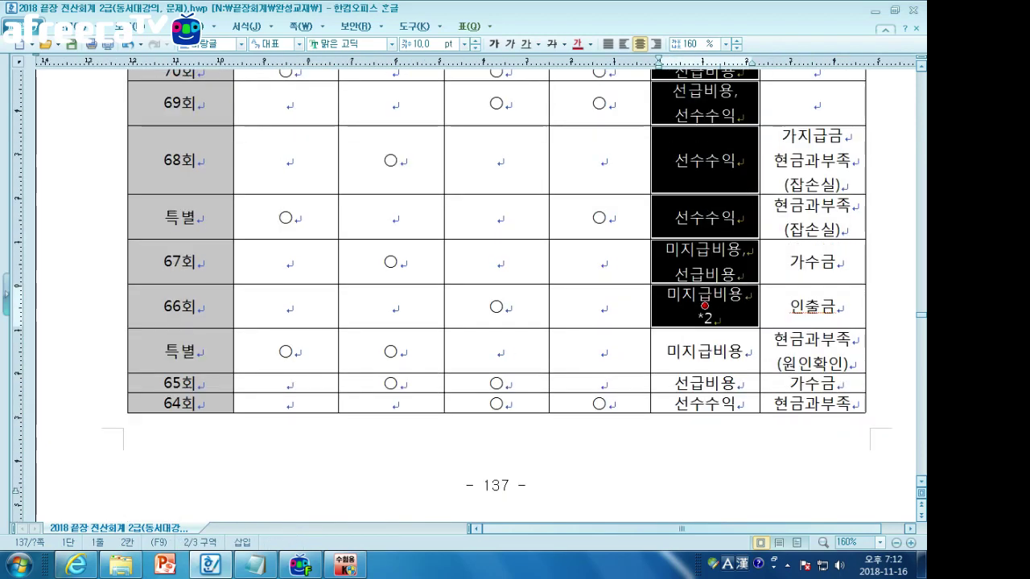
pyautogui.scroll(4, 705, 467)
pyautogui.press('Escape')
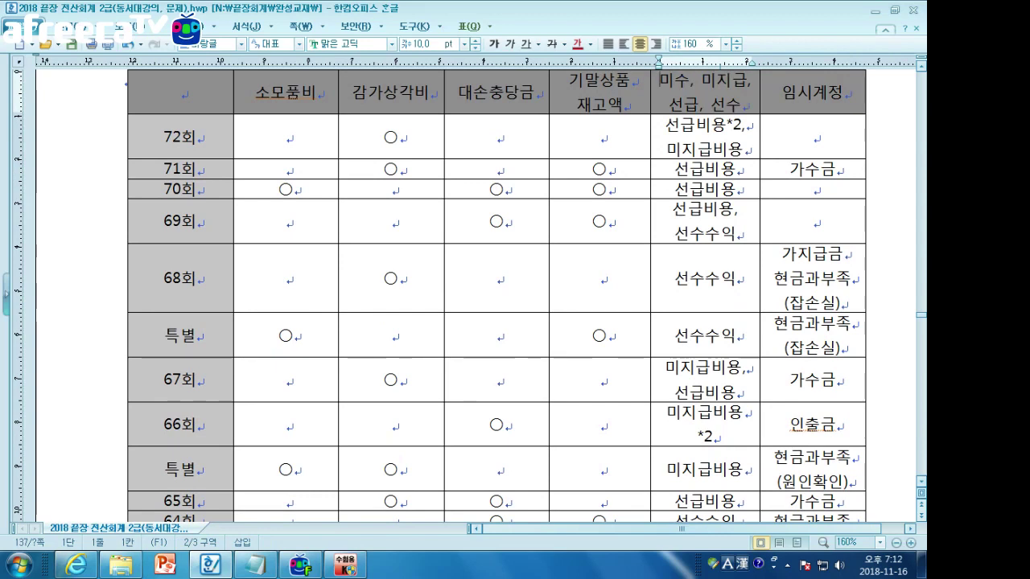
pyautogui.moveTo(390, 92); pyautogui.dragTo(600, 424)
pyautogui.scroll(3, 599, 424)
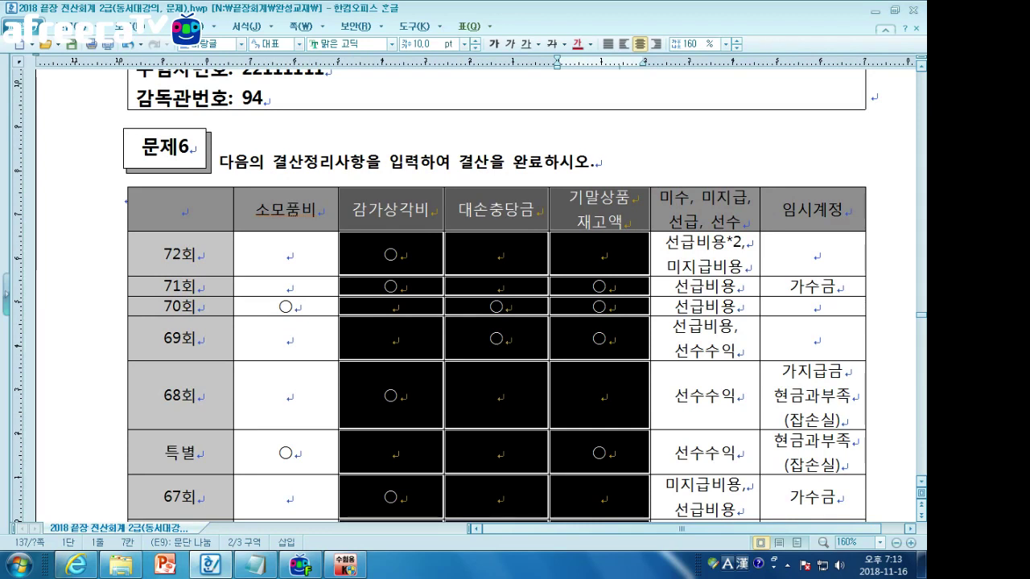
# In Notepad, type the heading '# 결산(12/31)' with items '1. 수동결산' and '2. 자동결산'
pyautogui.click(256, 564)
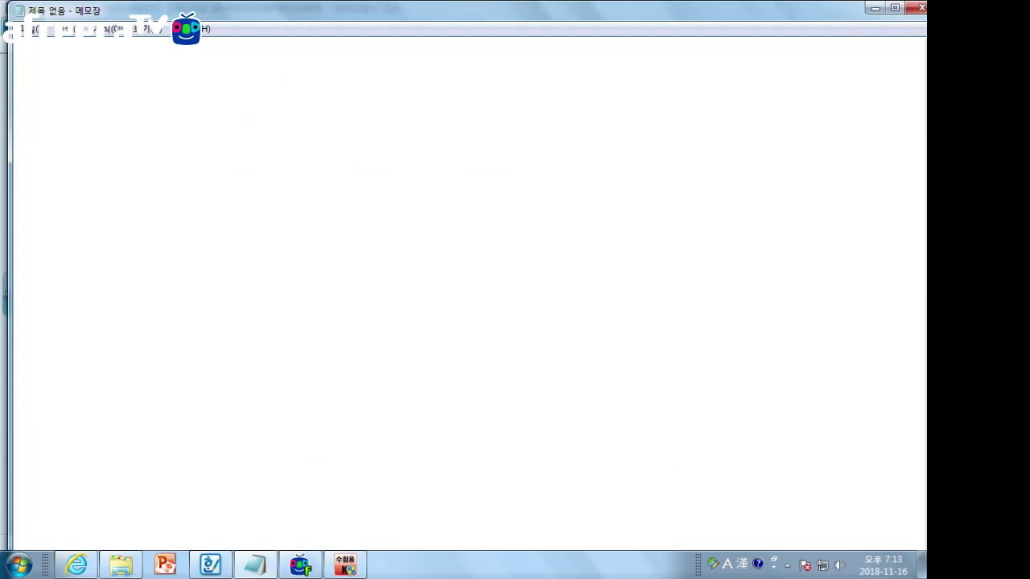
pyautogui.write('# ru')
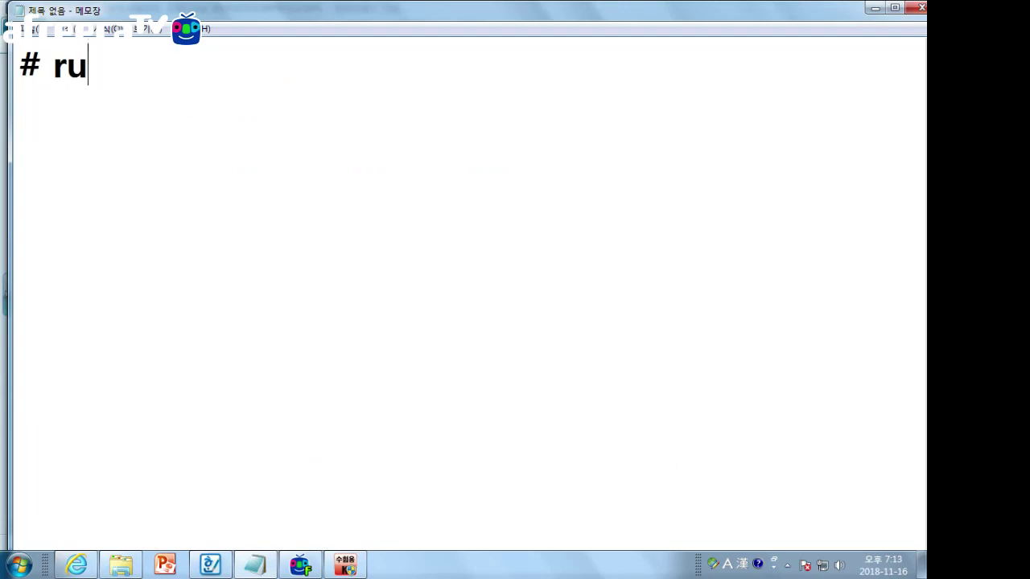
pyautogui.press('BackSpace')
pyautogui.press('BackSpace')
pyautogui.press('Hangul')
pyautogui.write('결ㅅㅏㄴ(')
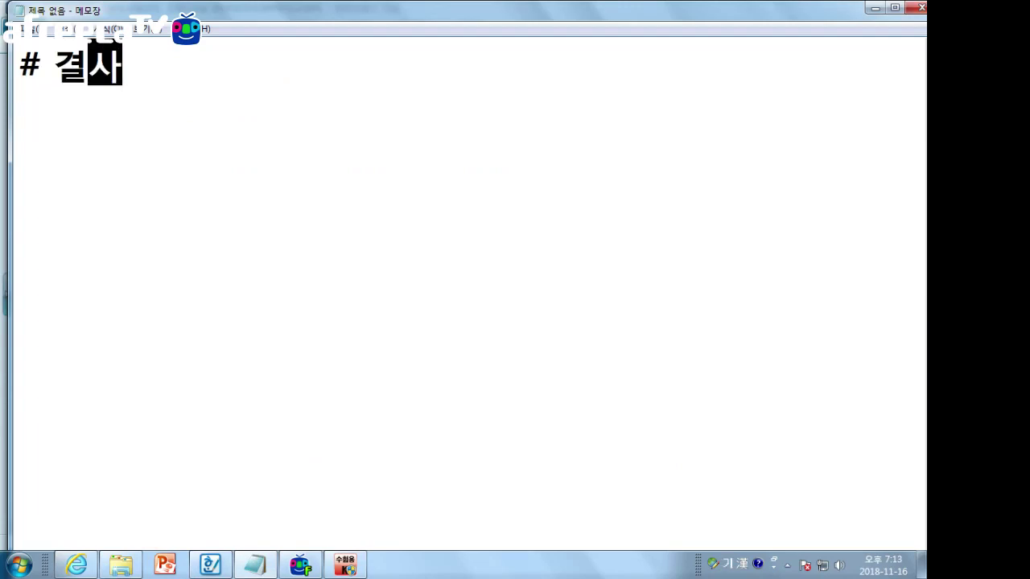
pyautogui.write('12/31)')
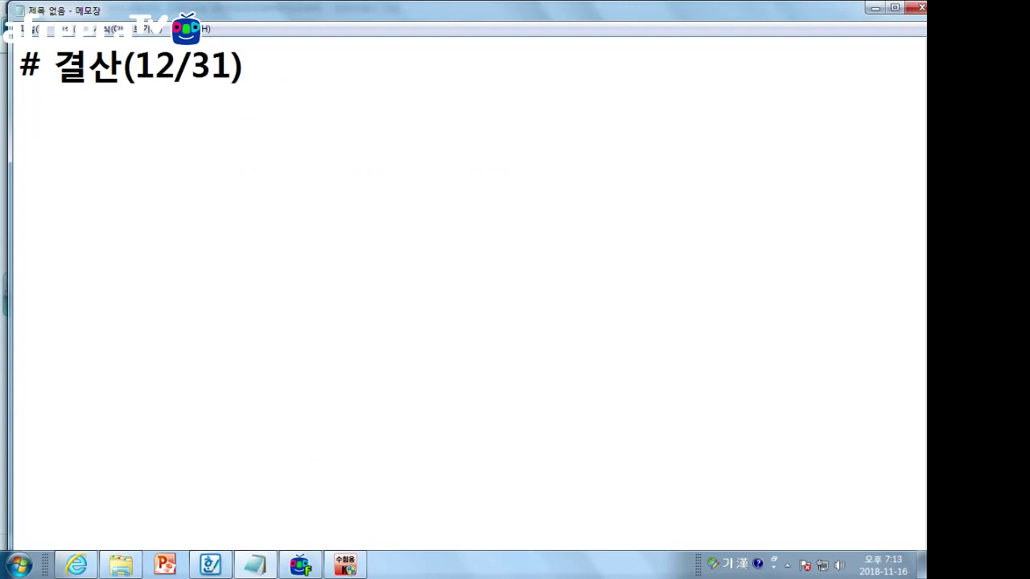
pyautogui.press('Return')
pyautogui.write('1. 수도')
pyautogui.write('동결산')
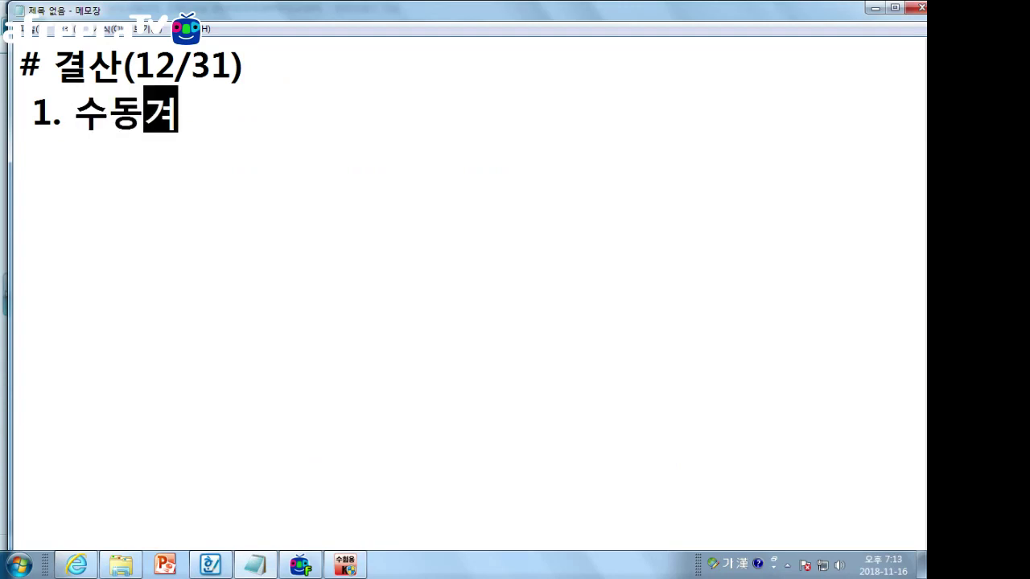
pyautogui.press('Return')
pyautogui.write('2. ')
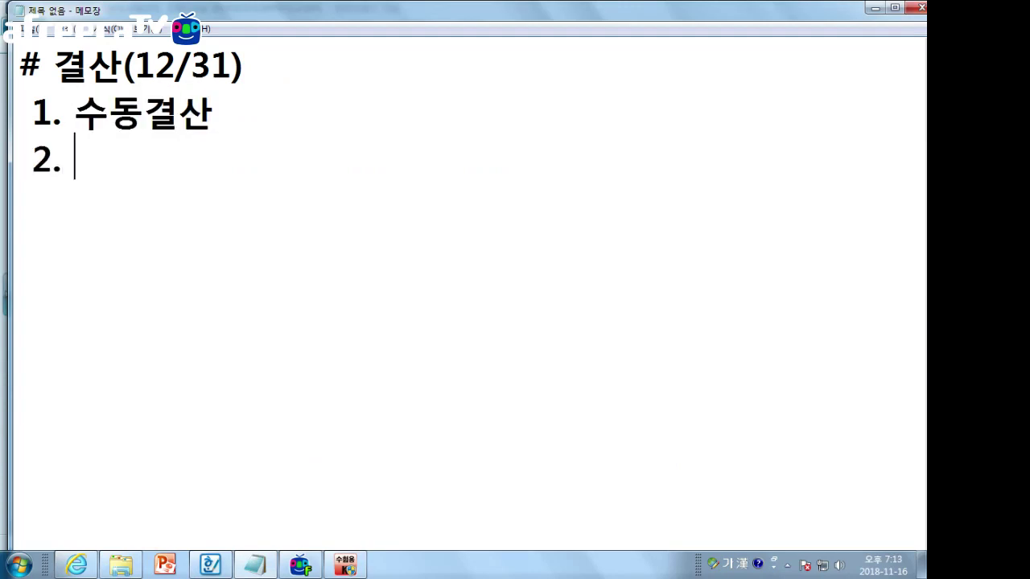
pyautogui.write('자동결사ㄴ')
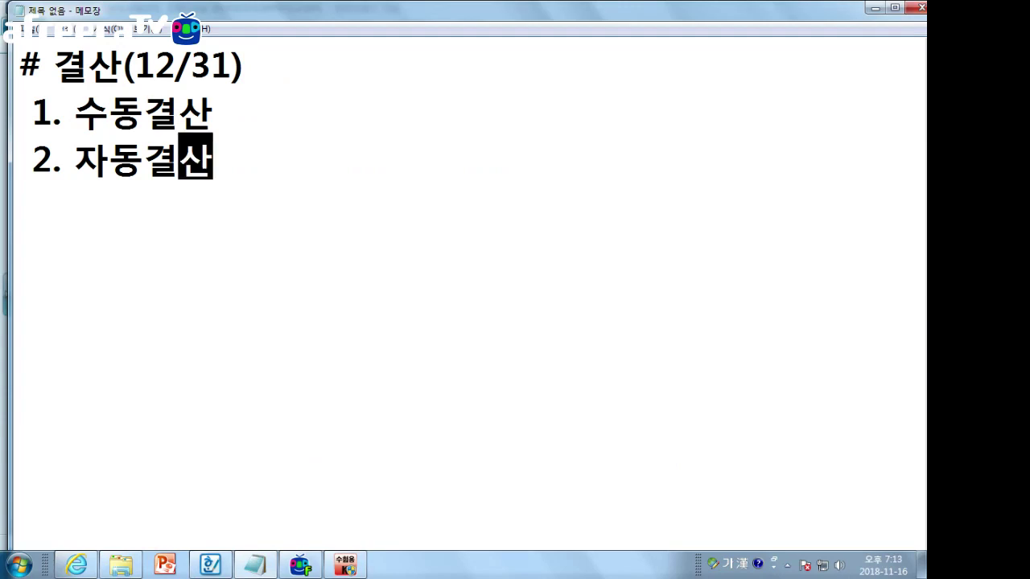
# Add colons after both items and note '일반전표입력' for 수동결산
pyautogui.click(214, 114)
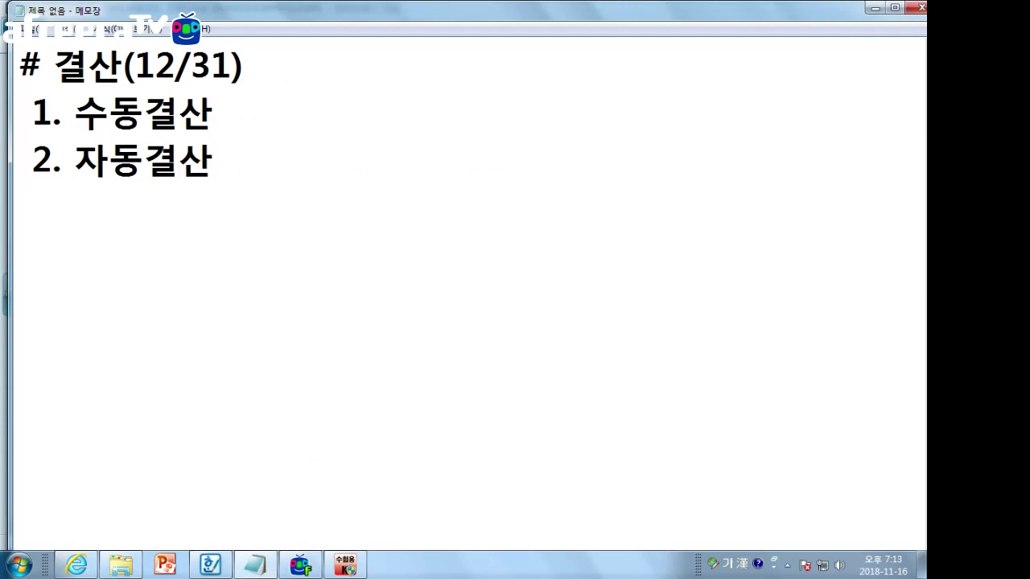
pyautogui.write(':')
pyautogui.click(214, 159)
pyautogui.write(':')
pyautogui.write("'일반전표입")
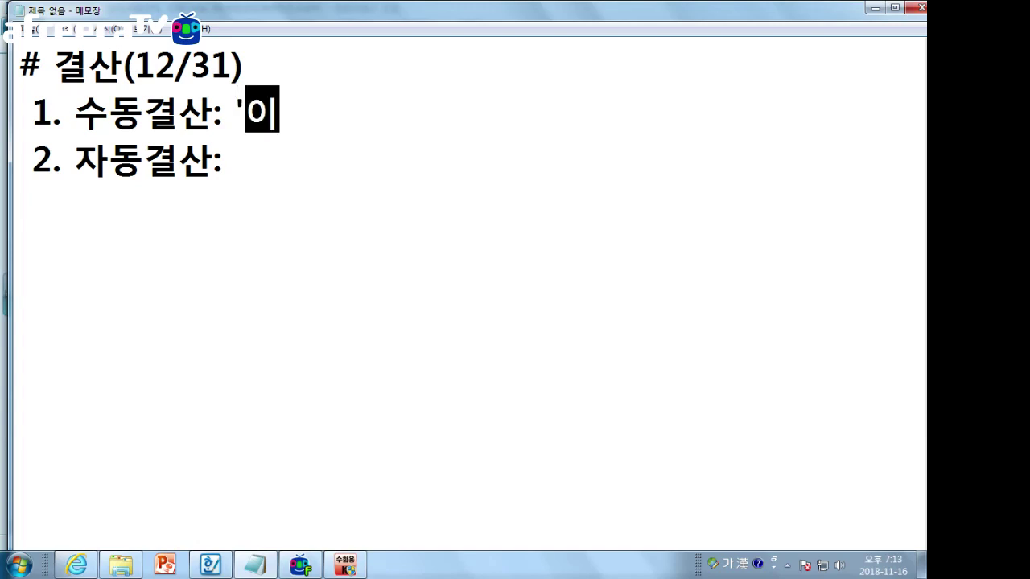
pyautogui.write("력'")
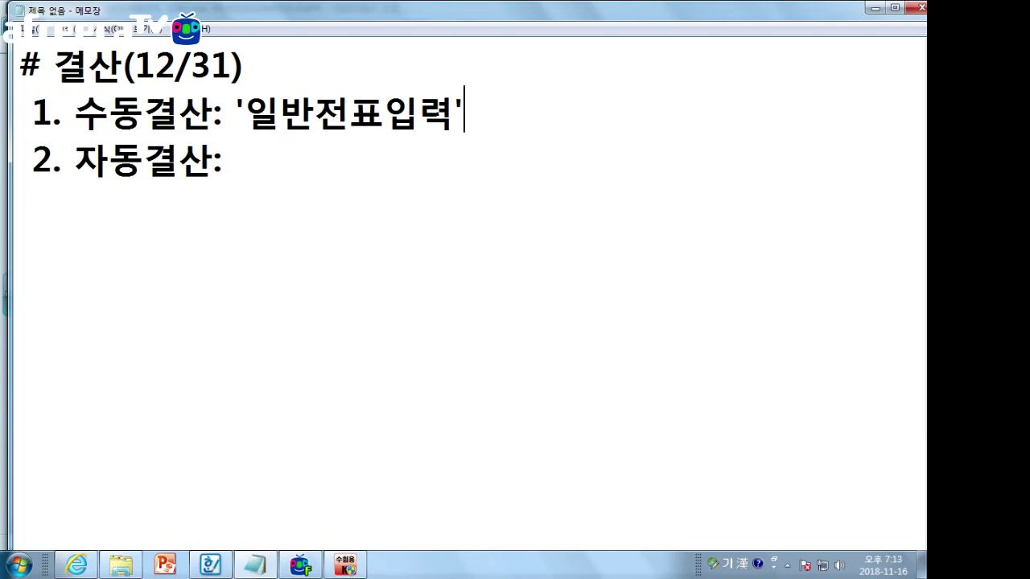
pyautogui.write(' 12')
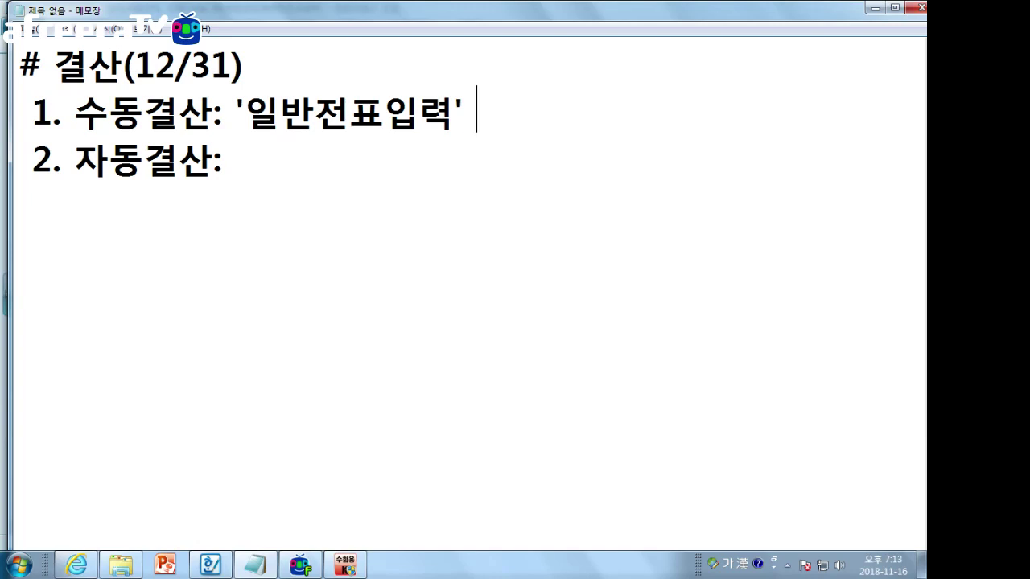
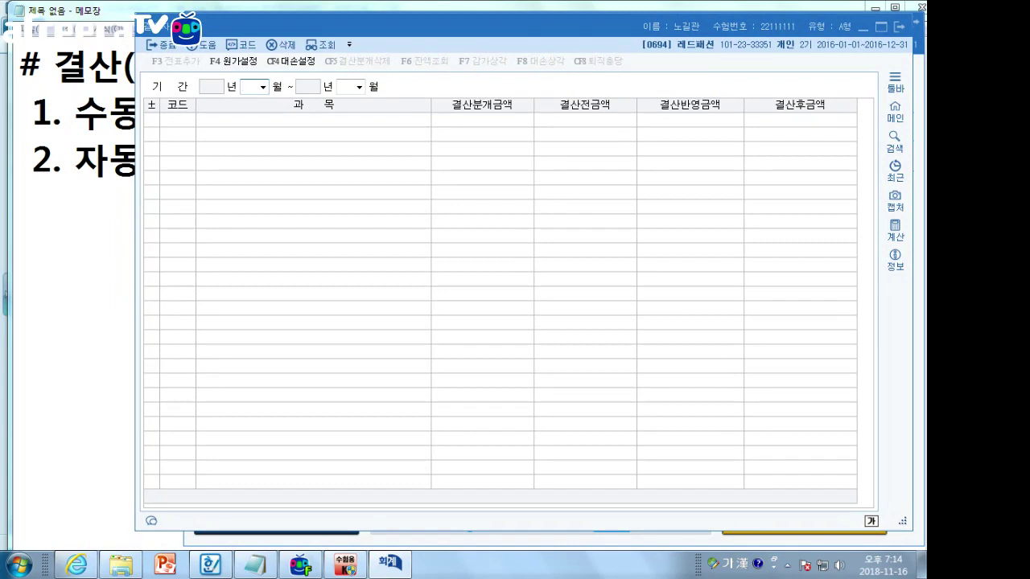
# Set the closing period to January–December 2016 and load the closing figures into the grid
pyautogui.press('Return')
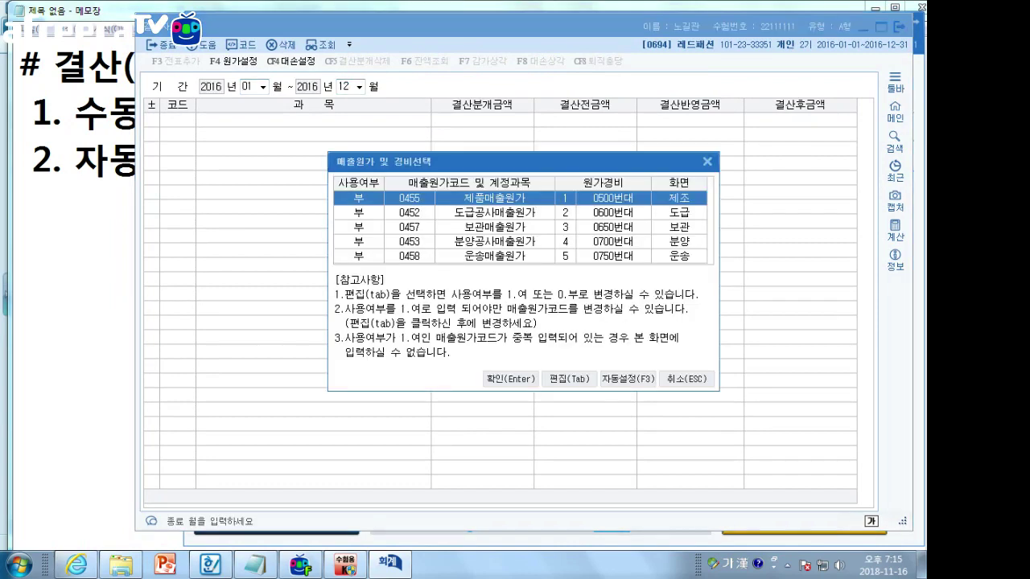
pyautogui.press('Return')
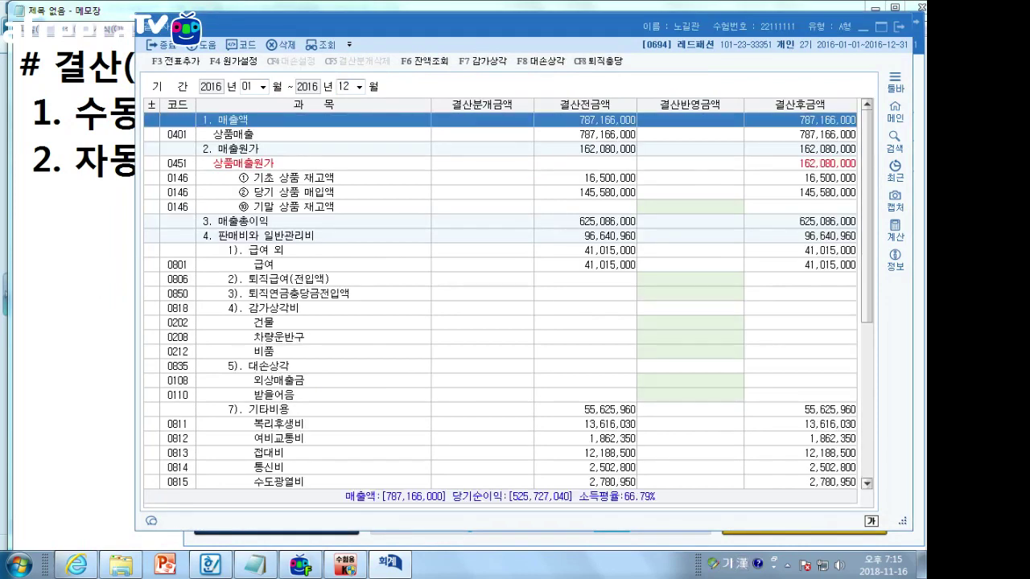
pyautogui.click(690, 207)
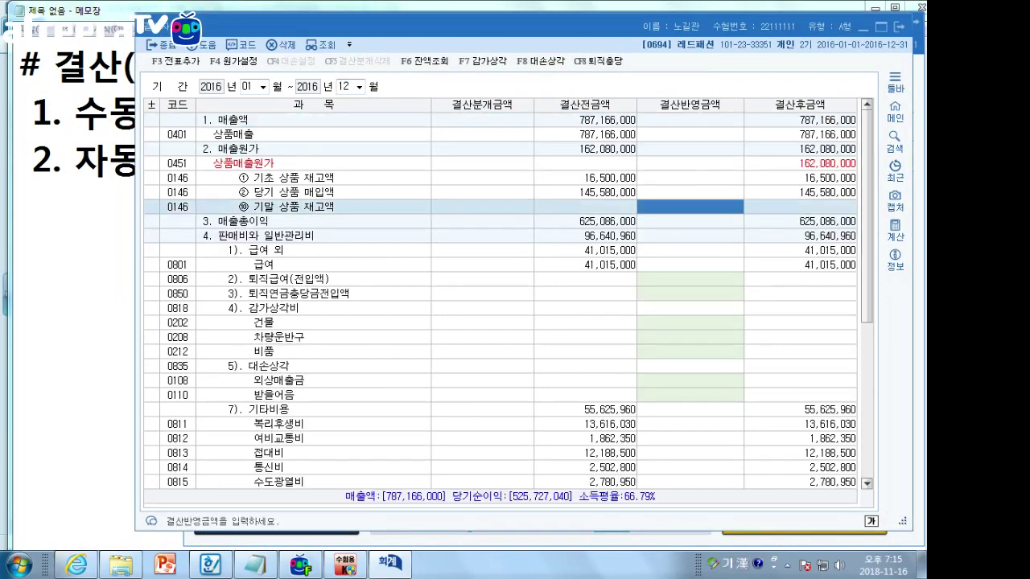
# Step through the 결산반영금액 cells for depreciation, bad debts and retirement benefits
pyautogui.press('Return')
pyautogui.press('Return')
pyautogui.press('Return')
pyautogui.press('Return')
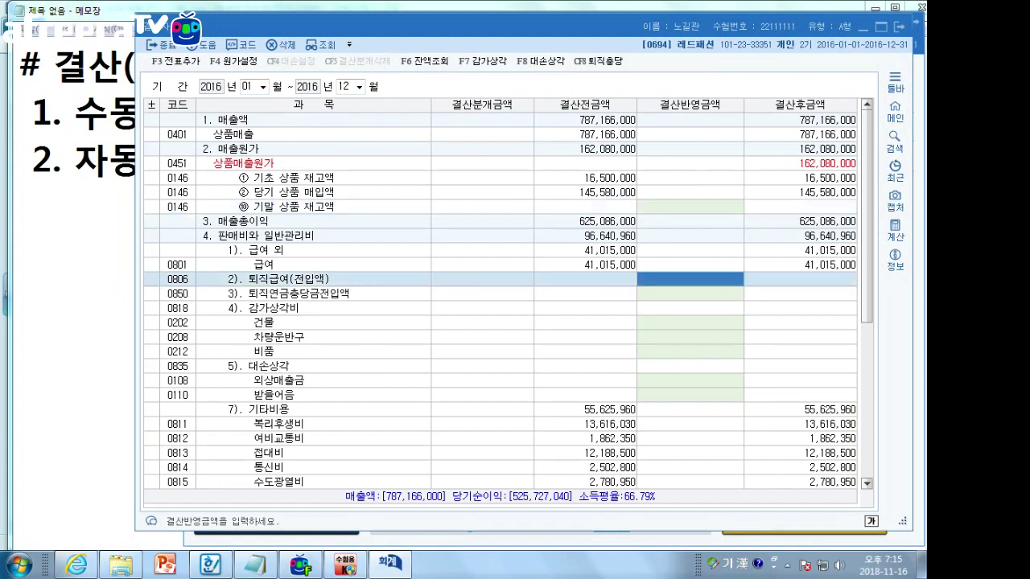
pyautogui.press('Return')
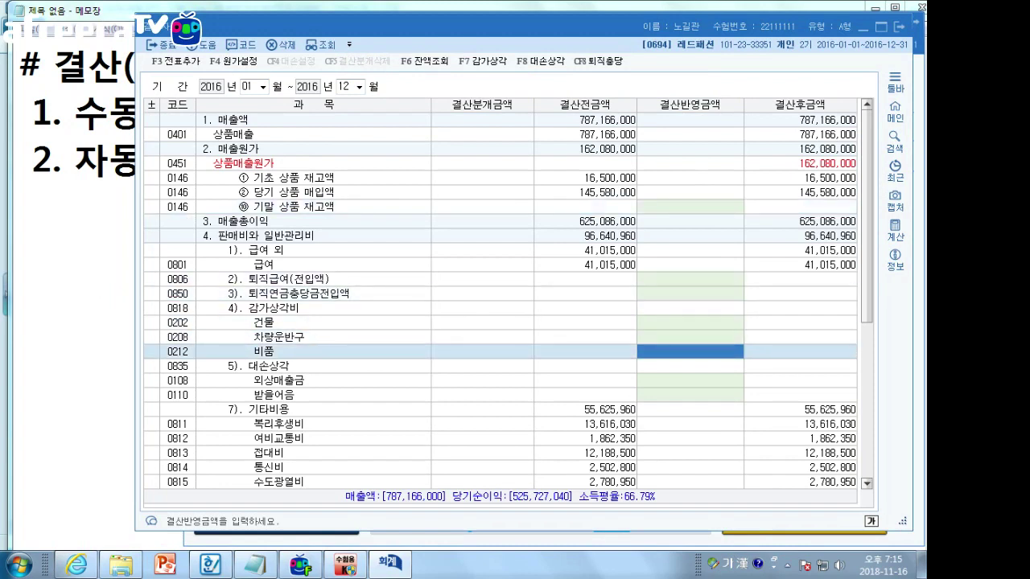
pyautogui.press('Return')
pyautogui.press('Return')
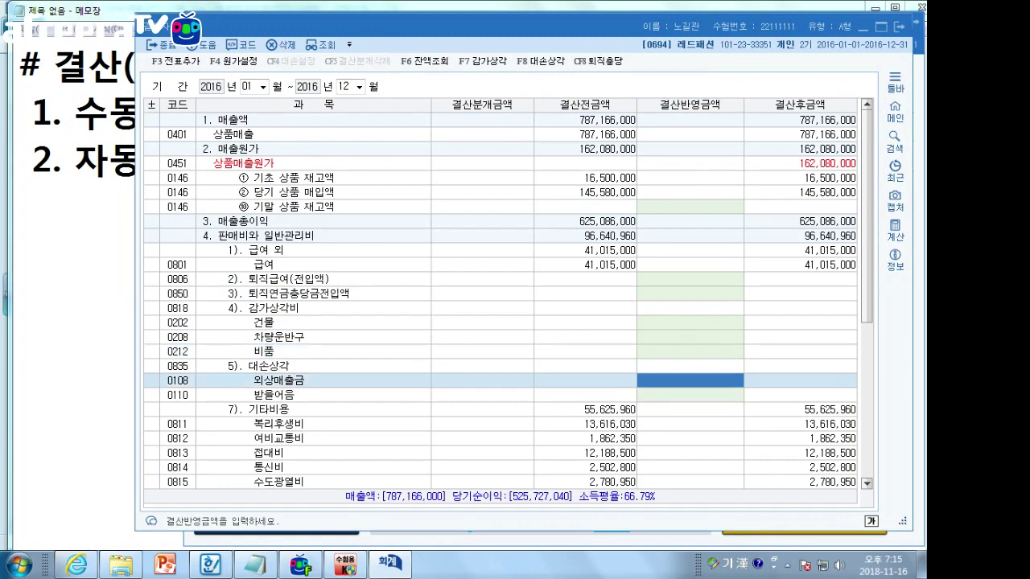
pyautogui.scroll(-9, 500, 301)
pyautogui.press('Return')
pyautogui.press('Return')
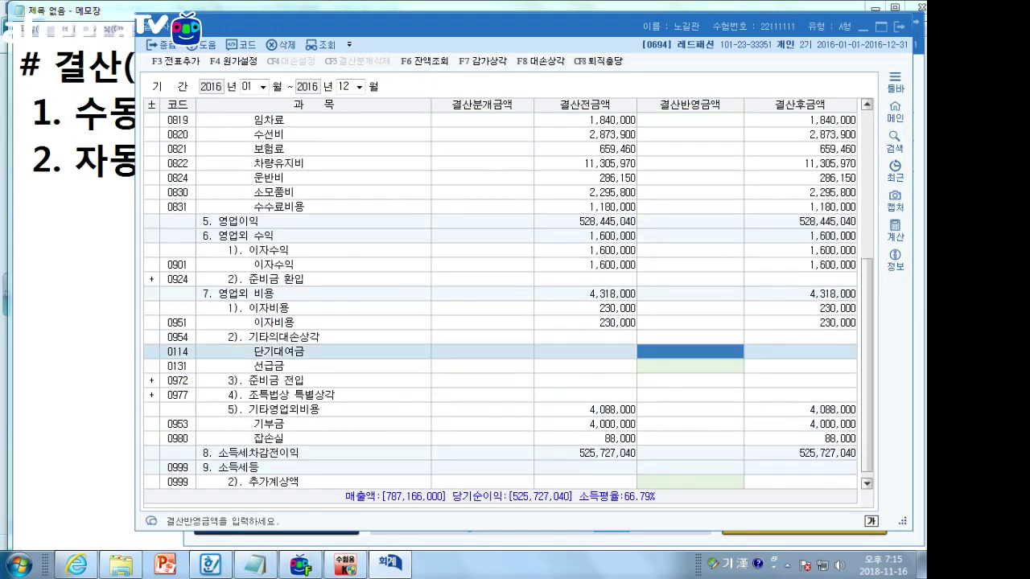
pyautogui.press('Return')
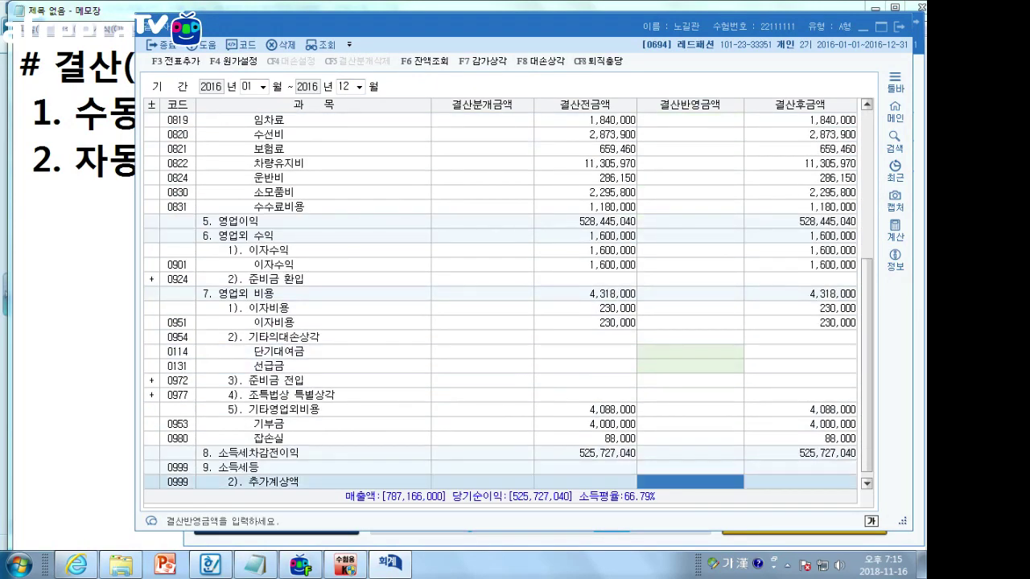
pyautogui.scroll(10, 500, 301)
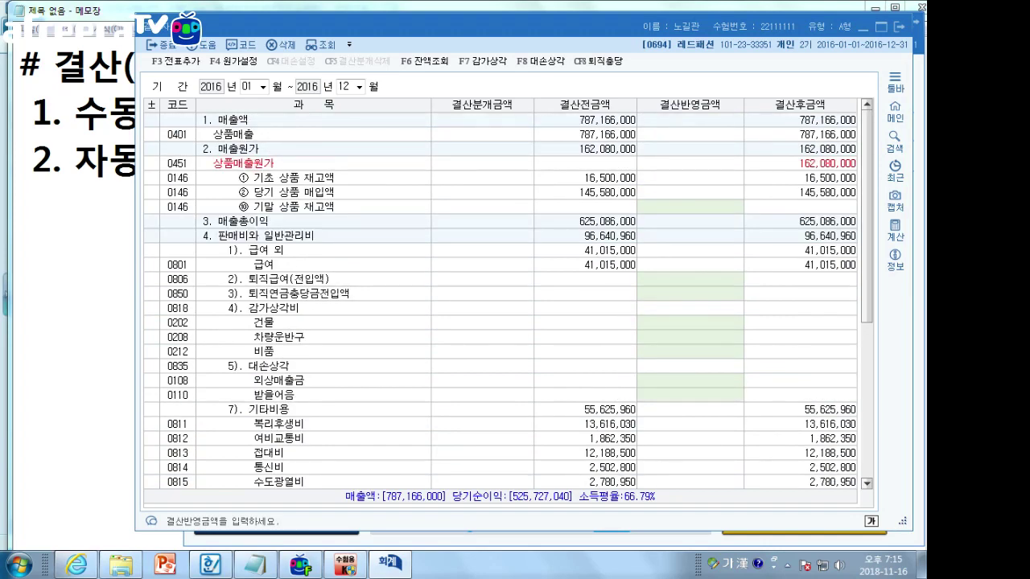
pyautogui.click(691, 207)
pyautogui.press('Return')
pyautogui.press('Return')
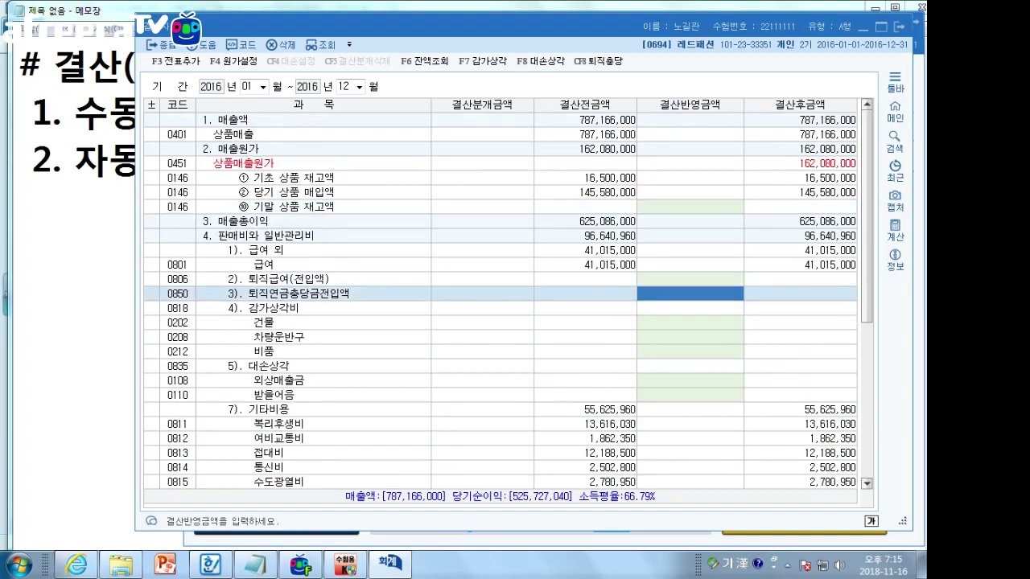
pyautogui.click(690, 206)
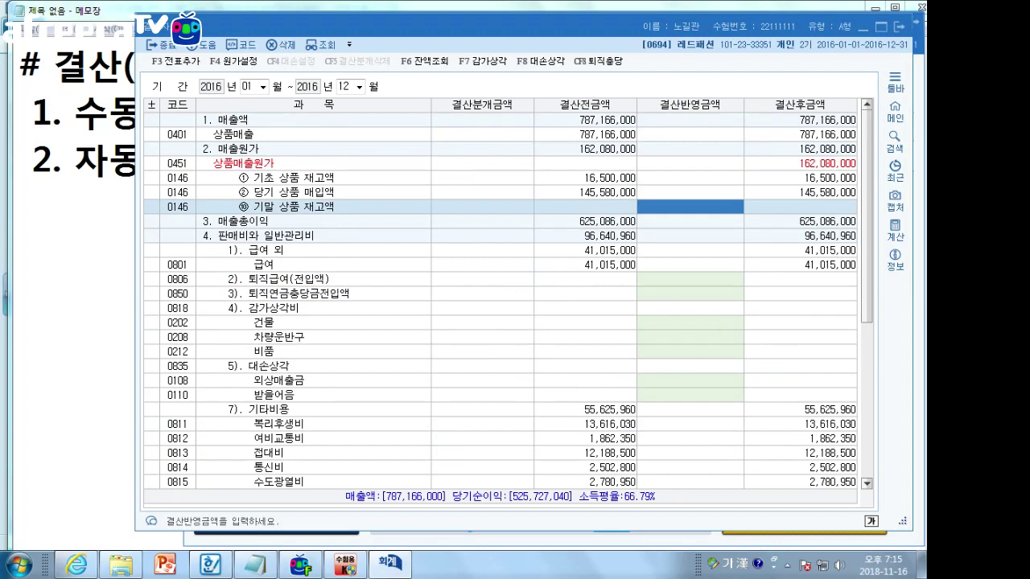
pyautogui.click(210, 565)
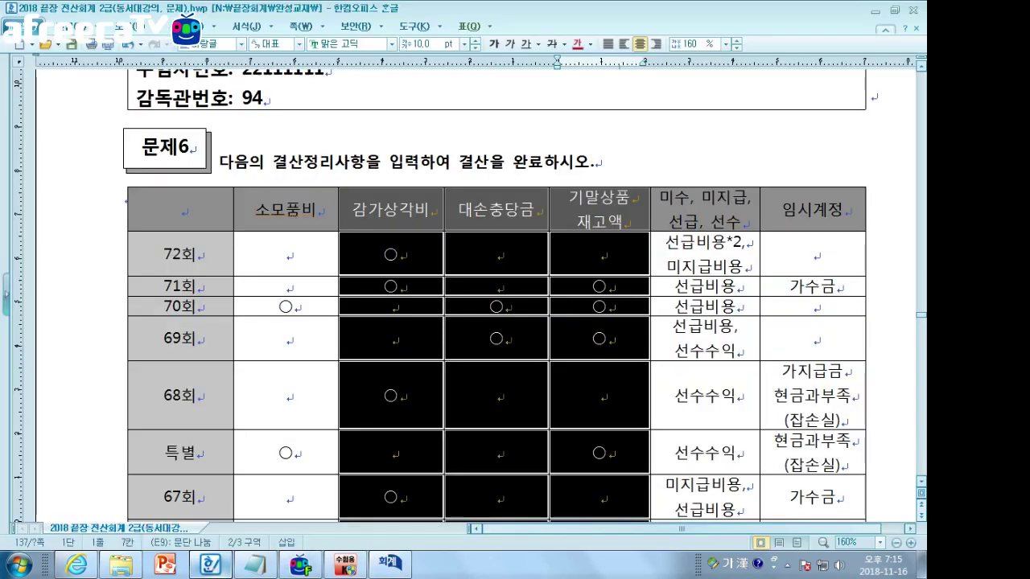
# Point out the 감가상각비, 대손충당금 and 기말상품 재고액 columns of the 문제6 table
pyautogui.click(391, 208)
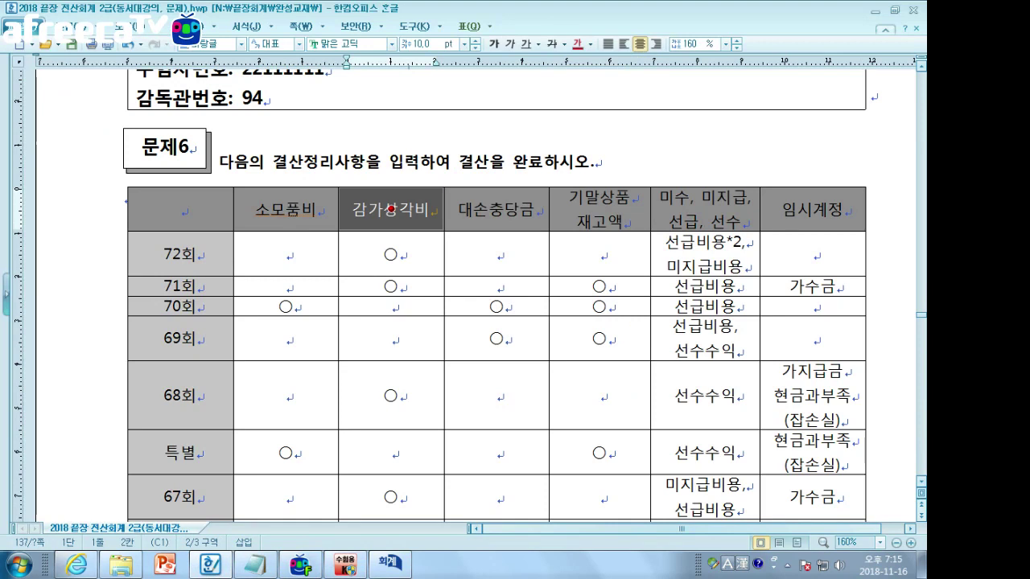
pyautogui.click(496, 209)
pyautogui.click(599, 208)
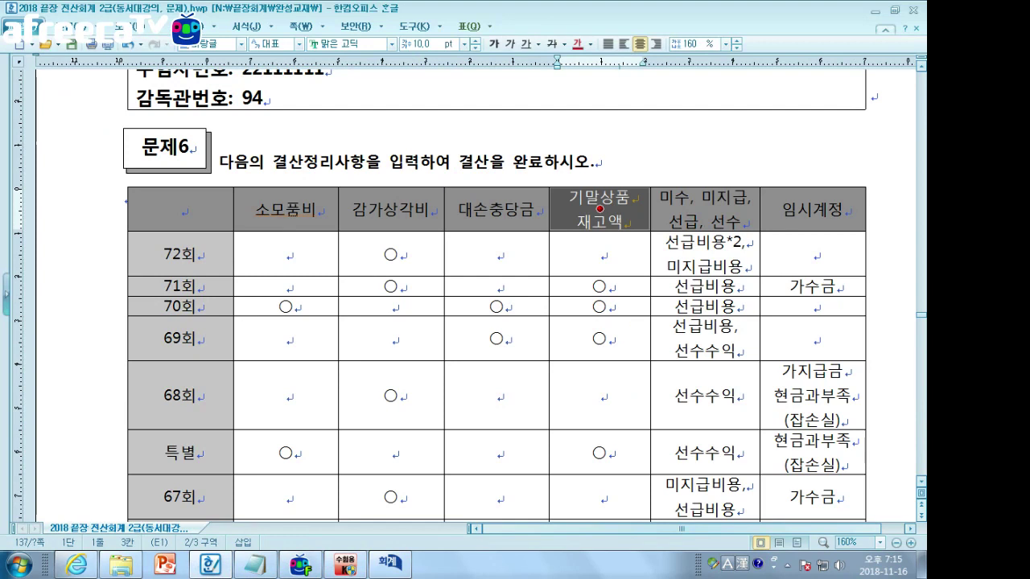
# Scroll to 2. 감가상각비 문제 and highlight the (차) 감가상각비 / (대) 감가상각누계액 entry
pyautogui.scroll(-15, 600, 208)
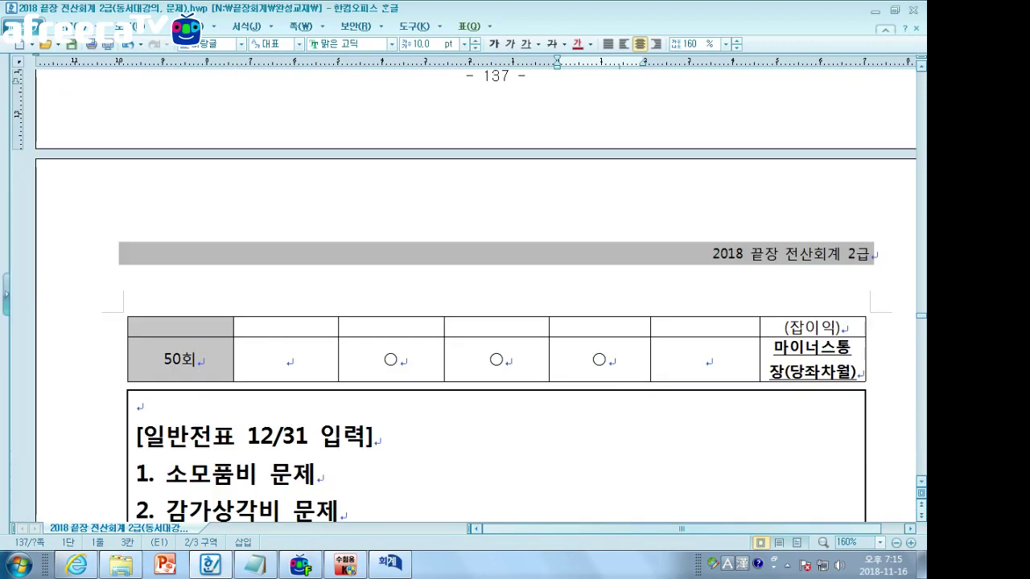
pyautogui.scroll(-8, 482, 289)
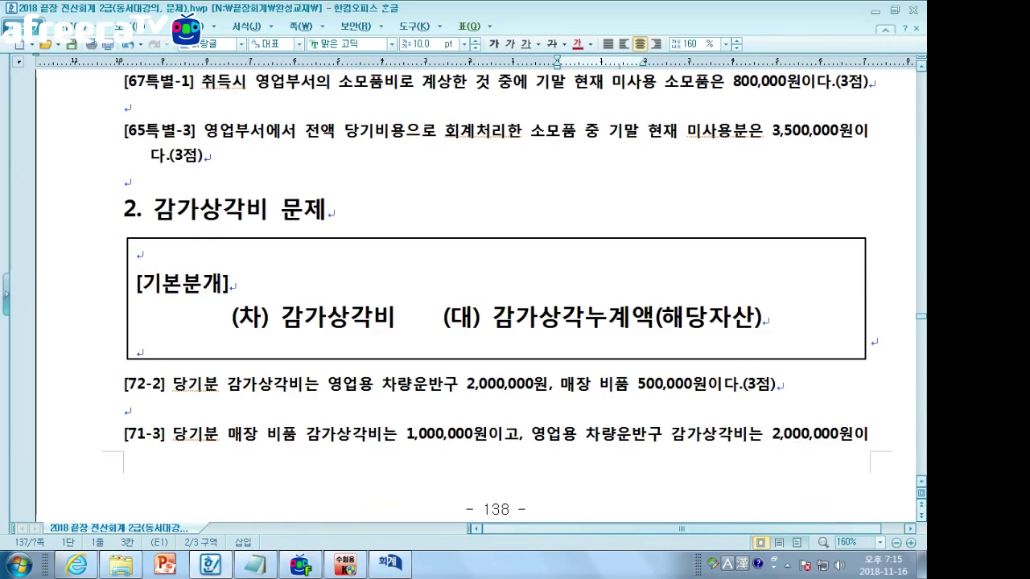
pyautogui.click(327, 211)
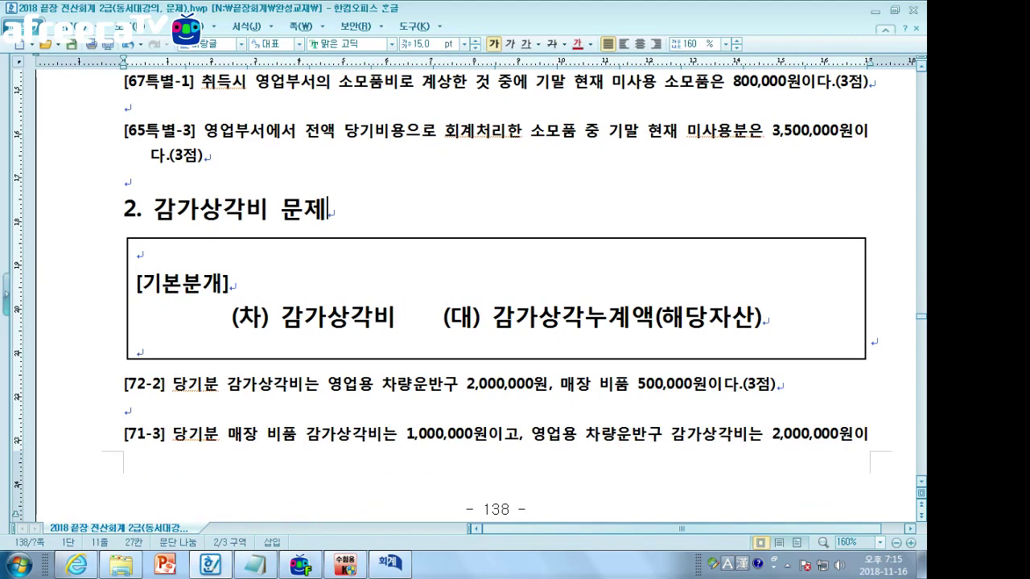
pyautogui.scroll(-3, 495, 266)
pyautogui.press('Left')
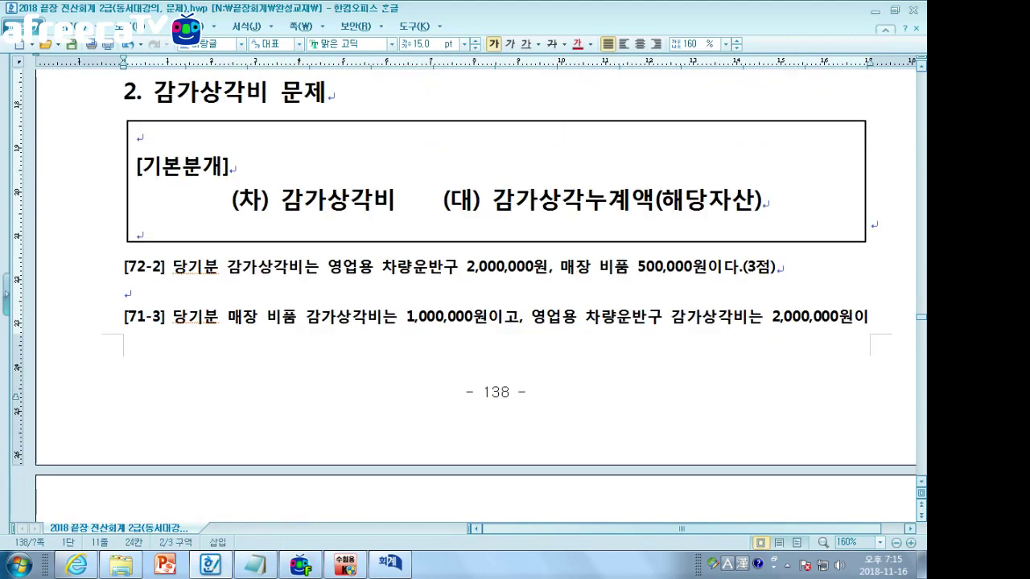
pyautogui.scroll(1, 482, 290)
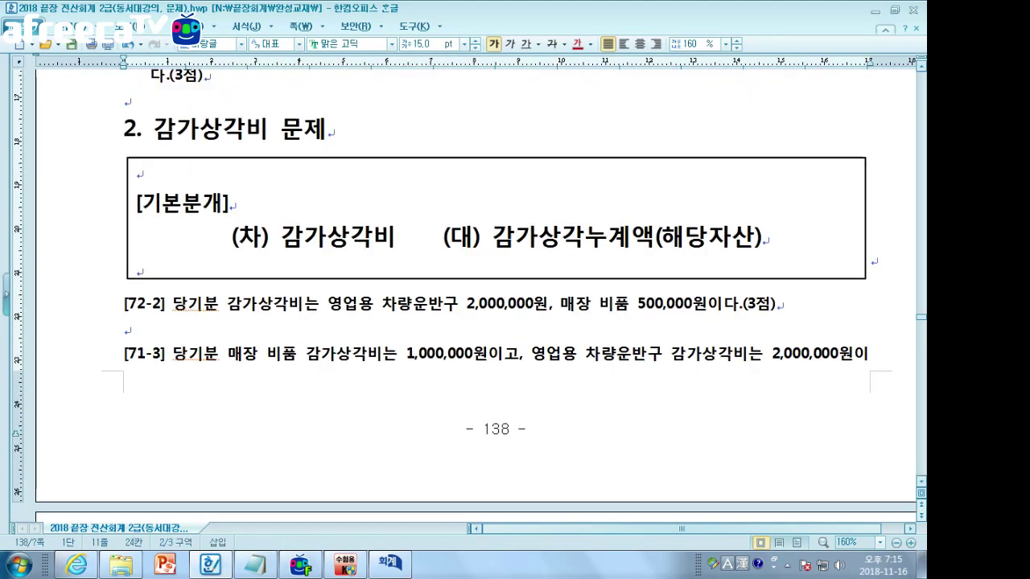
pyautogui.moveTo(172, 306); pyautogui.dragTo(123, 305)
pyautogui.click(666, 304)
pyautogui.click(304, 128)
pyautogui.moveTo(231, 238); pyautogui.dragTo(761, 238)
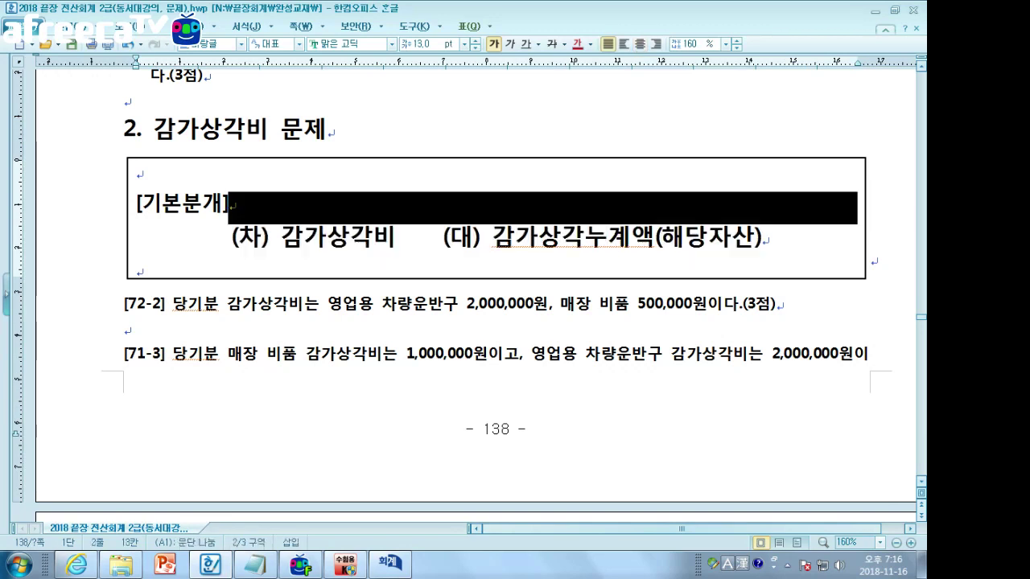
# Strike through the basic journal entry line and move on to problem [72-2]
pyautogui.click(552, 43)
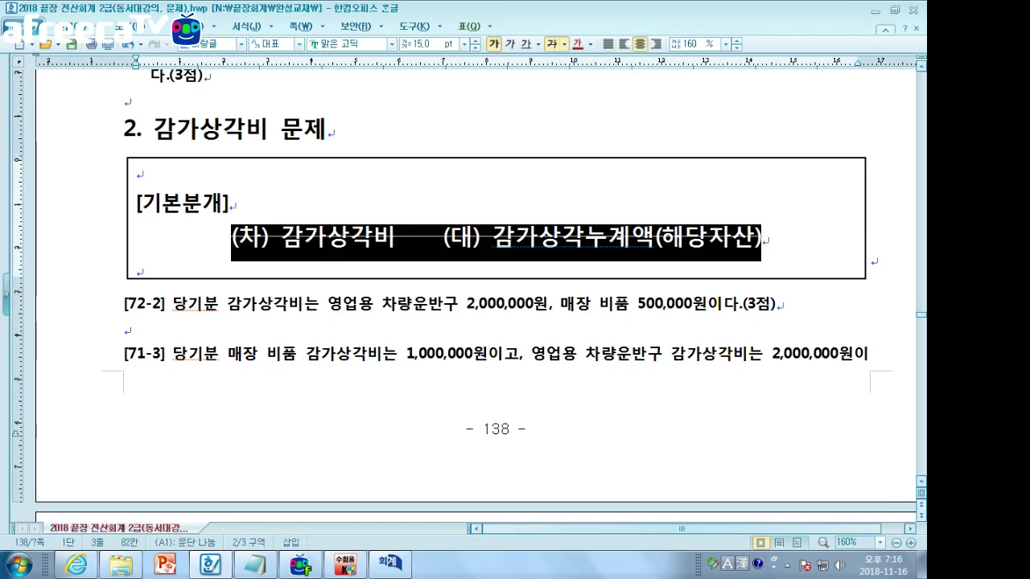
pyautogui.click(397, 237)
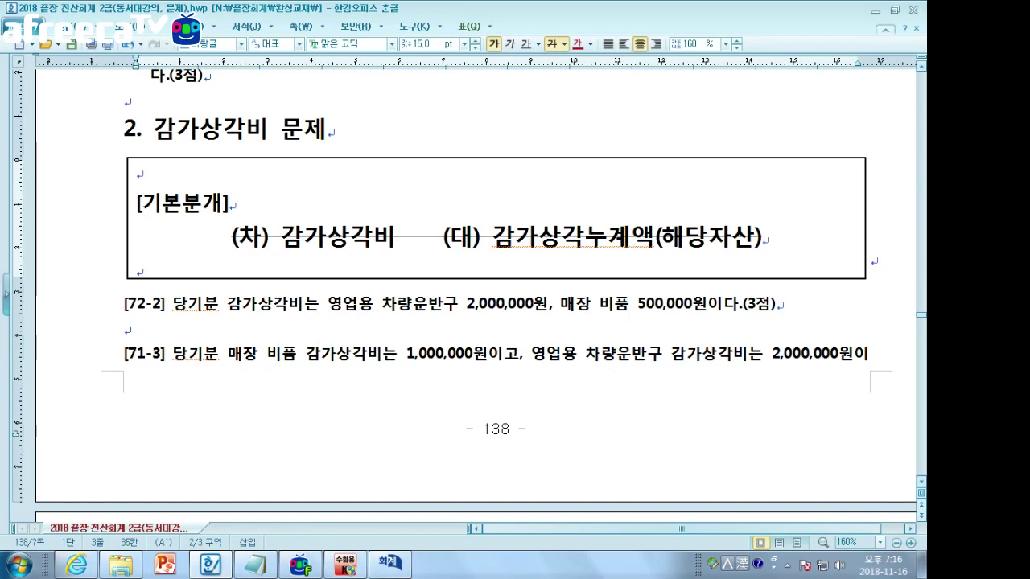
pyautogui.click(428, 303)
pyautogui.scroll(-3, 483, 282)
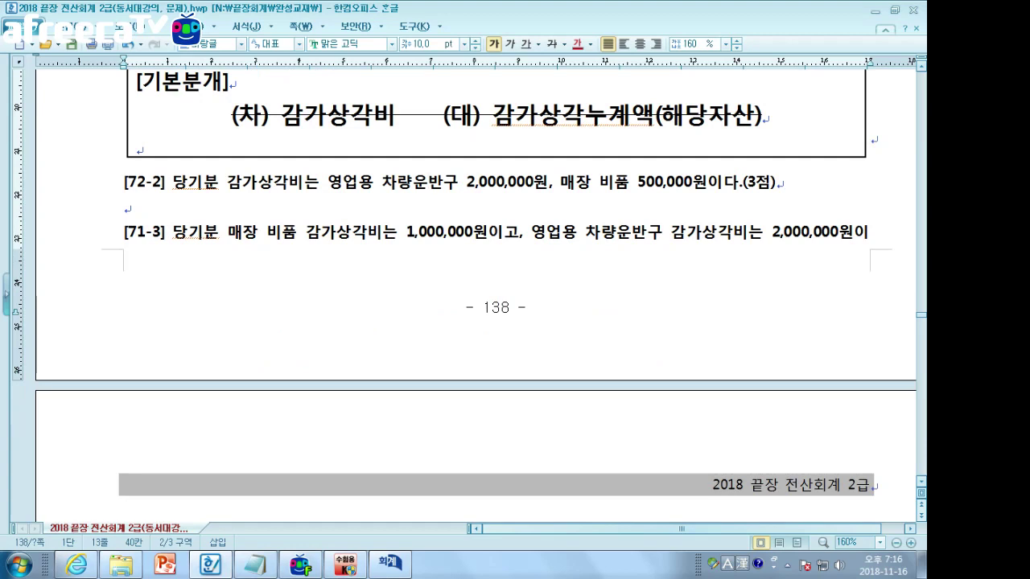
# Colour the words 감가상각비, 차량운반구 and 비품 red in problem [72-2]
pyautogui.moveTo(226, 184); pyautogui.dragTo(304, 184)
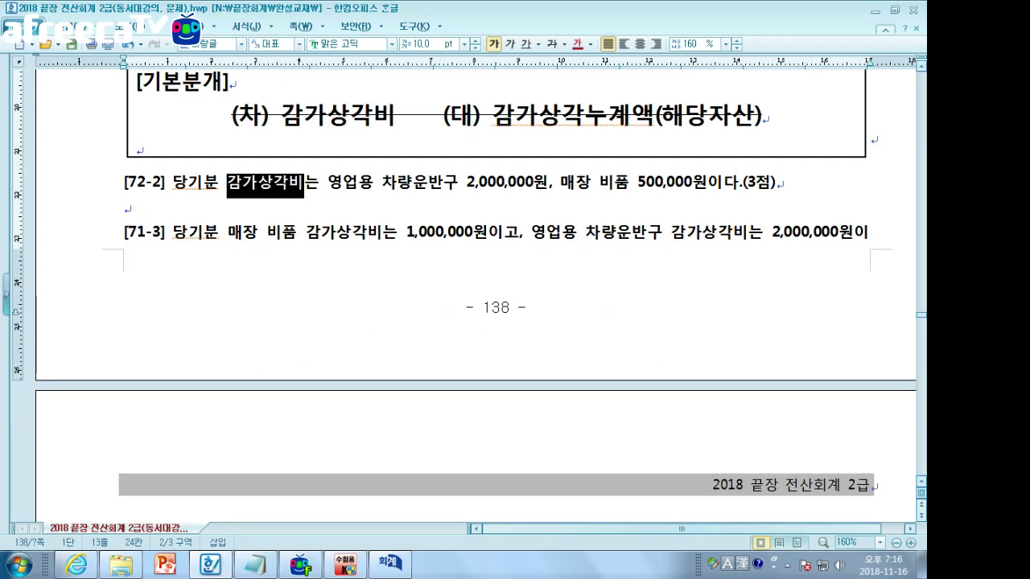
pyautogui.click(577, 44)
pyautogui.click(373, 182)
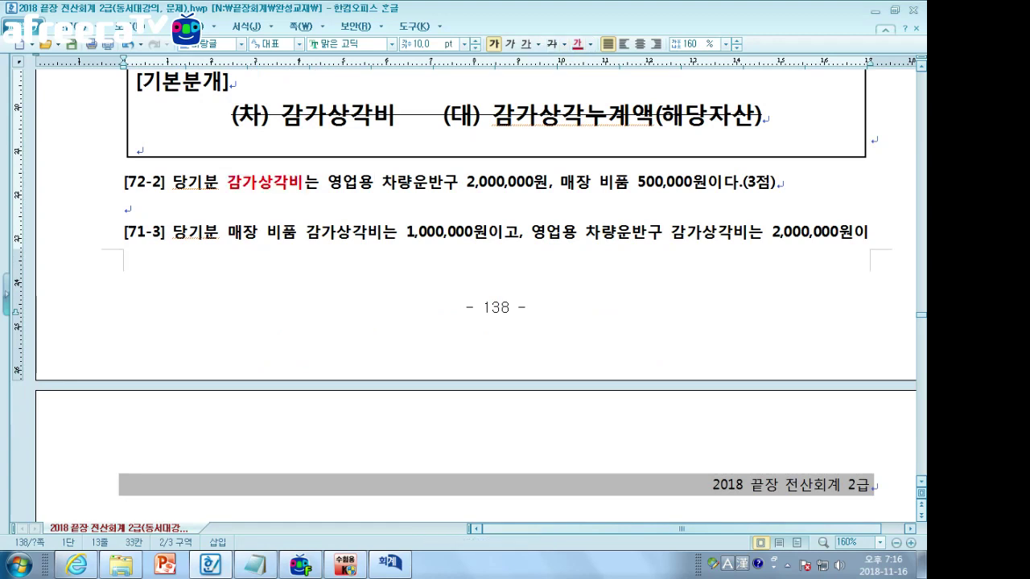
pyautogui.press('Right')
pyautogui.hotkey('shift', 'Right')
pyautogui.hotkey('shift', 'Right')
pyautogui.hotkey('shift', 'Right')
pyautogui.hotkey('shift', 'Right')
pyautogui.hotkey('shift', 'Right')
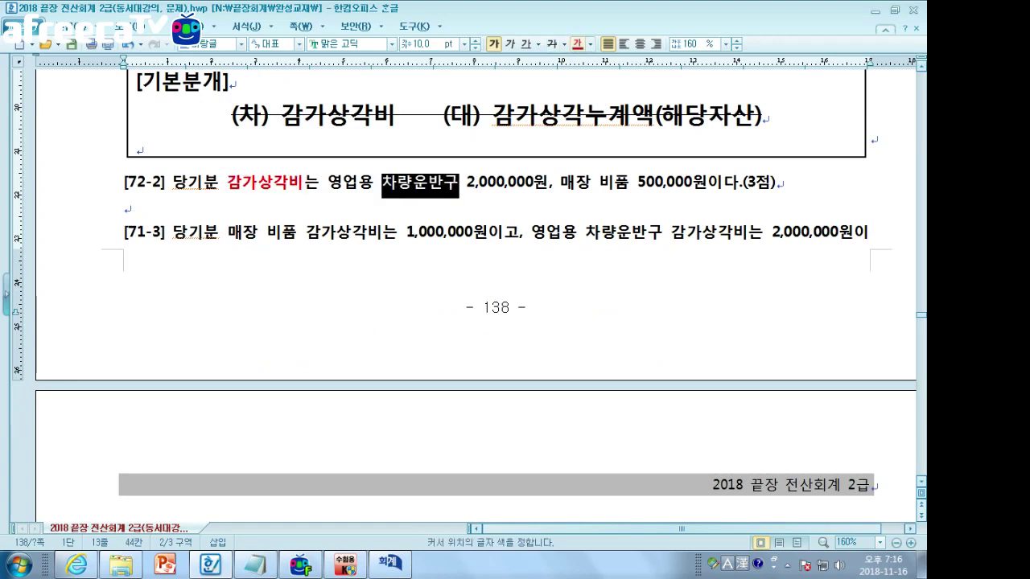
pyautogui.click(576, 44)
pyautogui.click(599, 182)
pyautogui.hotkey('shift', 'Right')
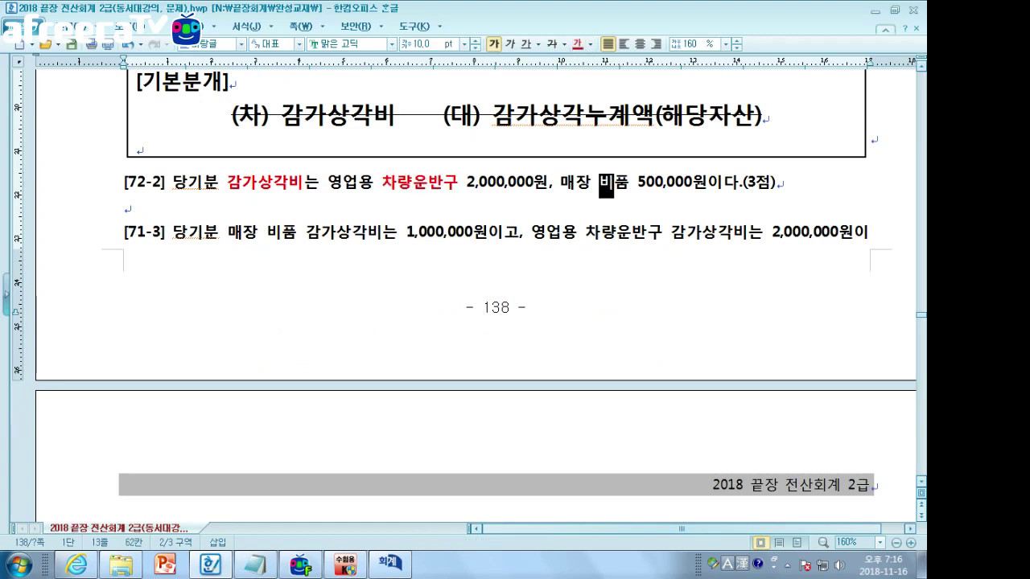
pyautogui.hotkey('shift', 'Right')
pyautogui.click(576, 43)
pyautogui.click(126, 207)
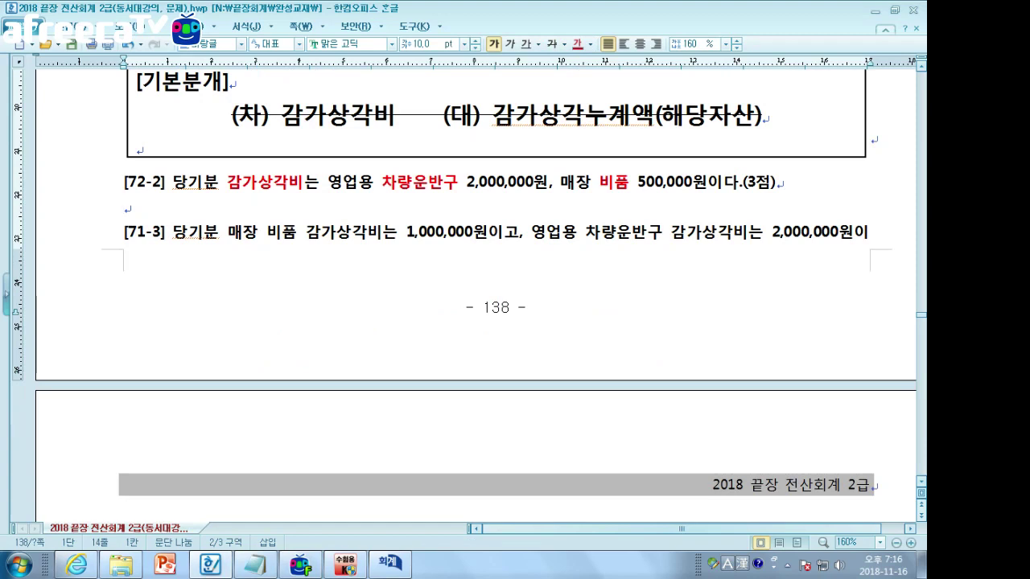
# Scroll to problem 다. 결산분개 and bring the KcLep closing grid over the document
pyautogui.scroll(-1, 496, 322)
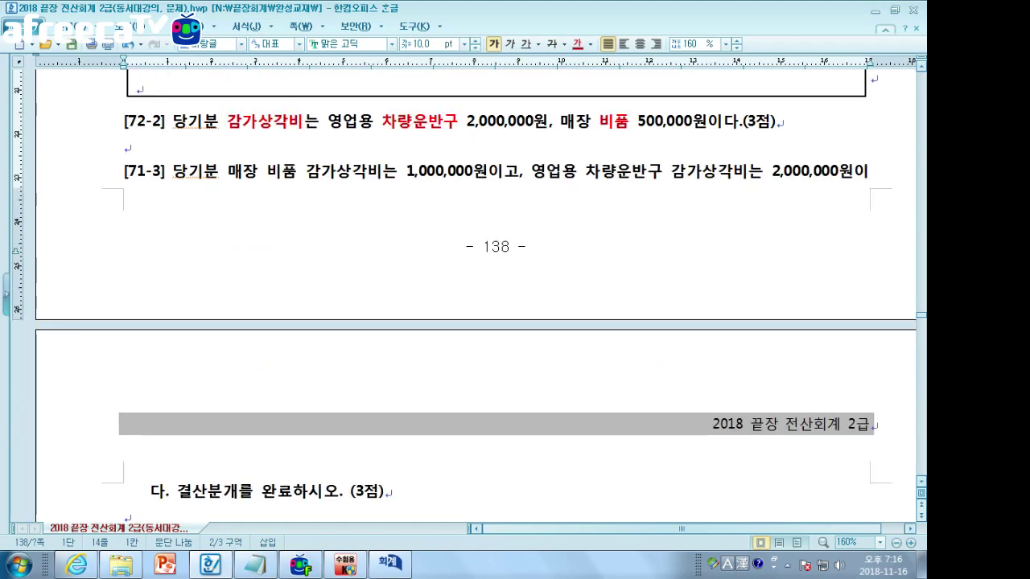
pyautogui.scroll(-1, 463, 274)
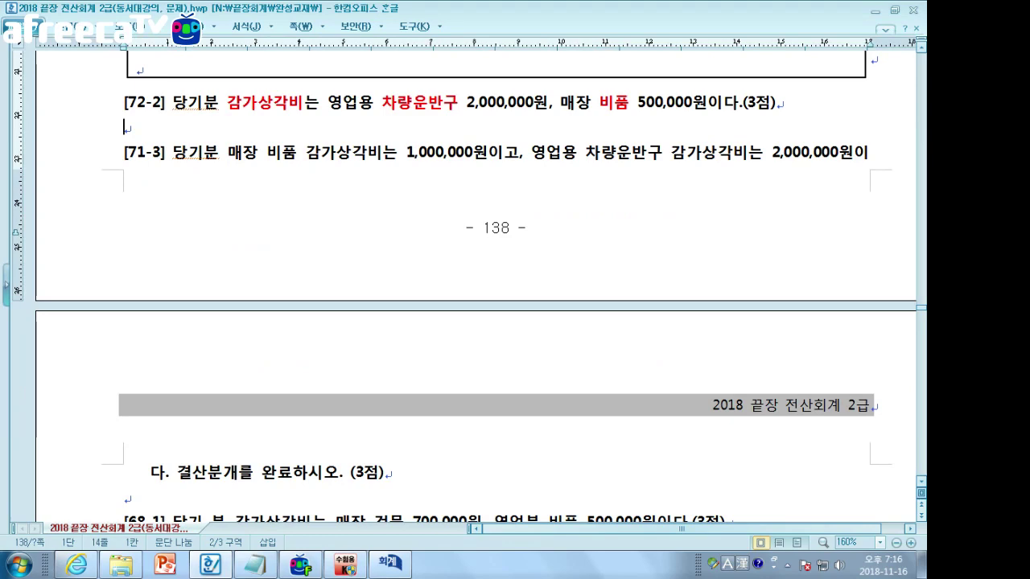
pyautogui.scroll(-2, 469, 287)
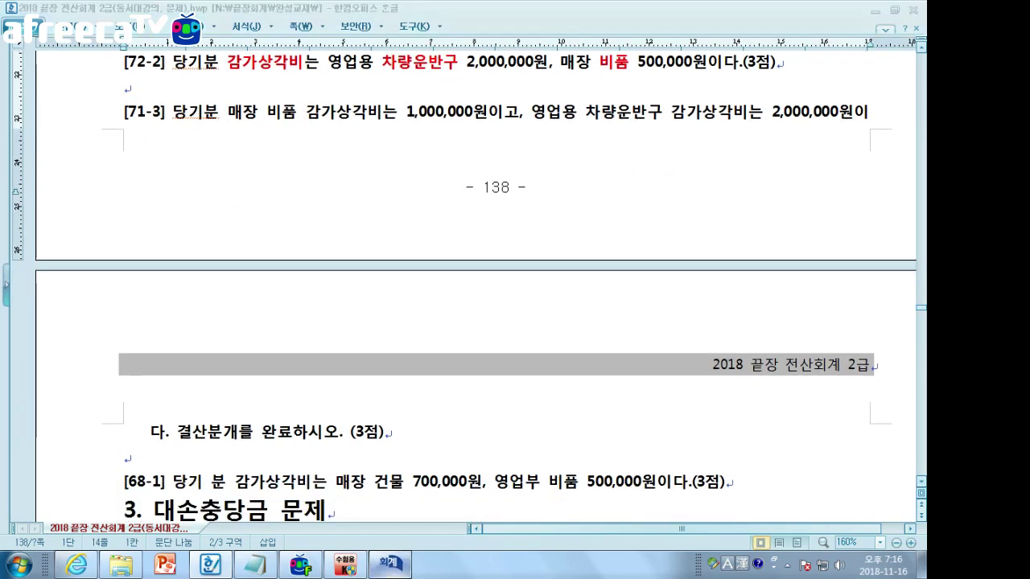
pyautogui.hotkey('alt', 'Tab')
pyautogui.moveTo(499, 27); pyautogui.dragTo(474, 29)
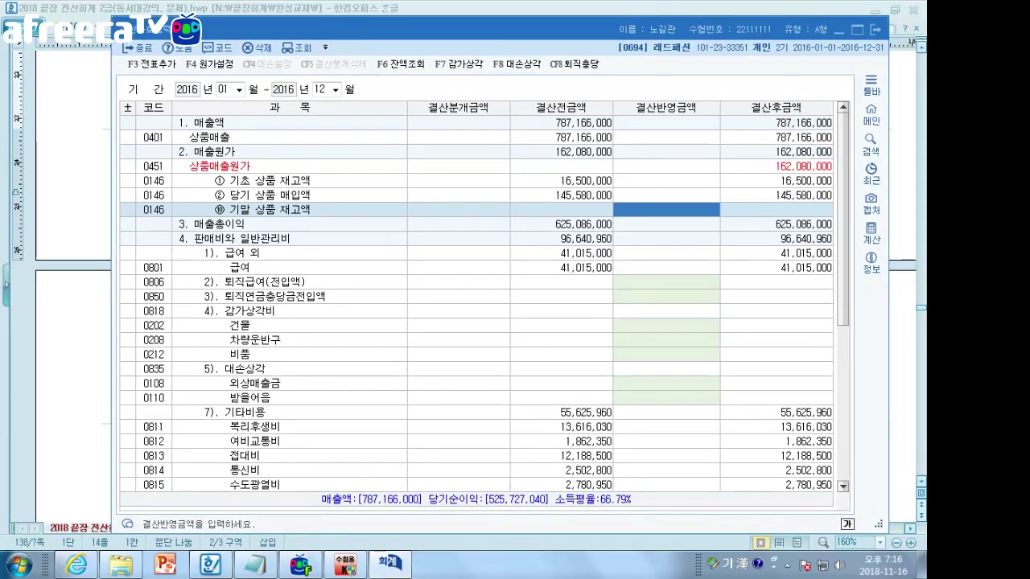
# Locate the depreciation rows and move the grid to reveal problem [72-2]
pyautogui.click(666, 297)
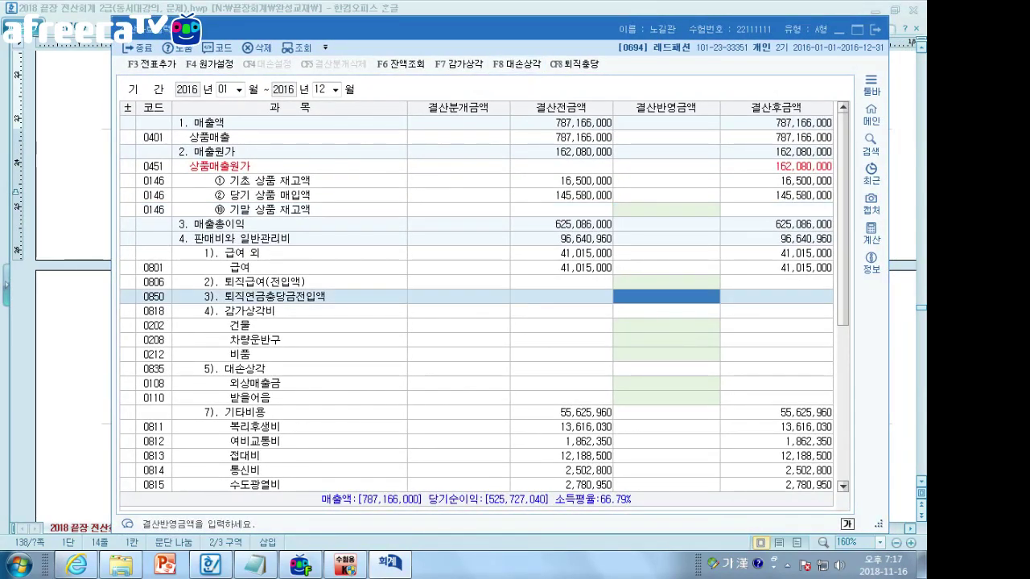
pyautogui.click(666, 354)
pyautogui.click(666, 311)
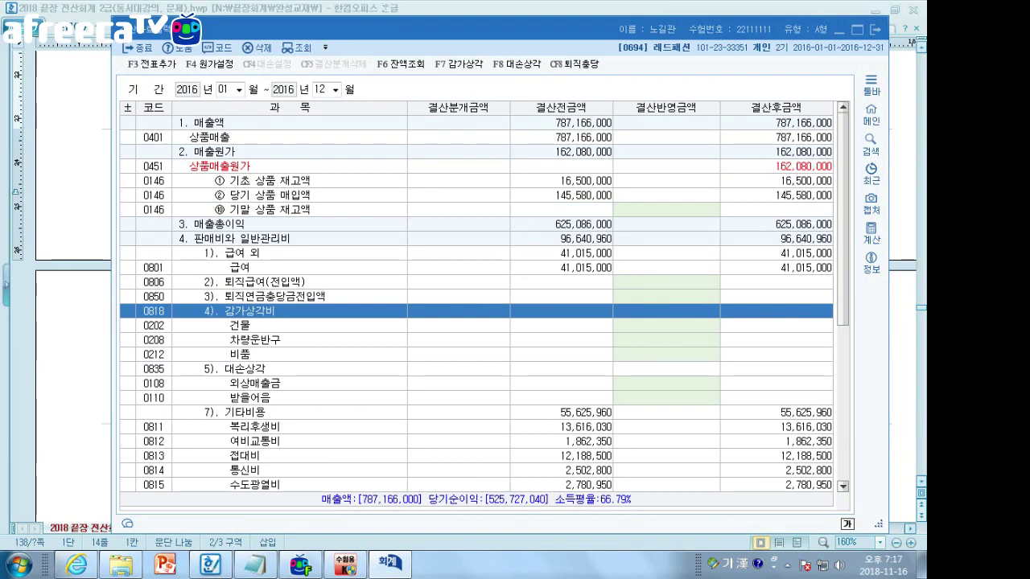
pyautogui.click(666, 326)
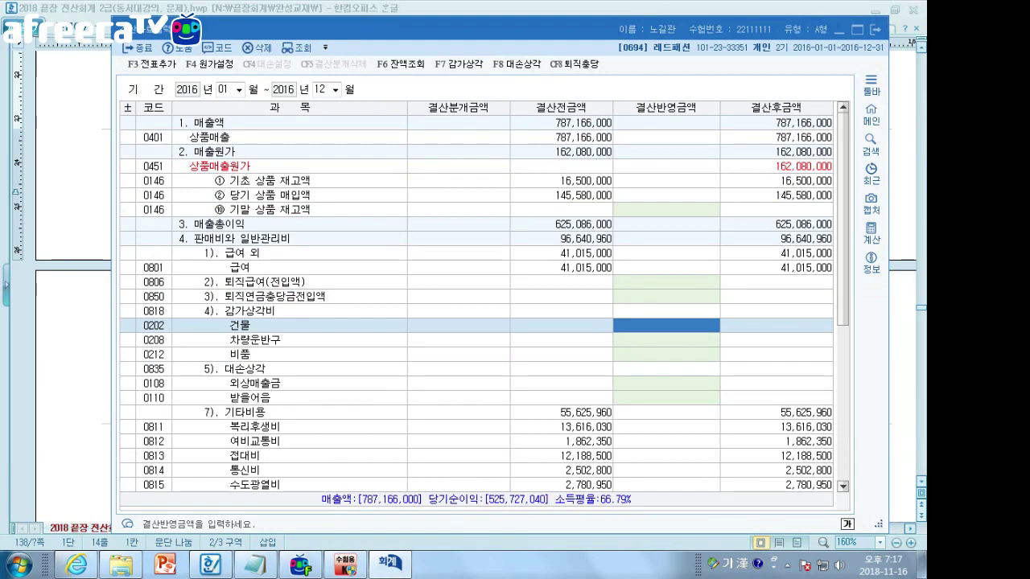
pyautogui.moveTo(483, 29); pyautogui.dragTo(463, 85)
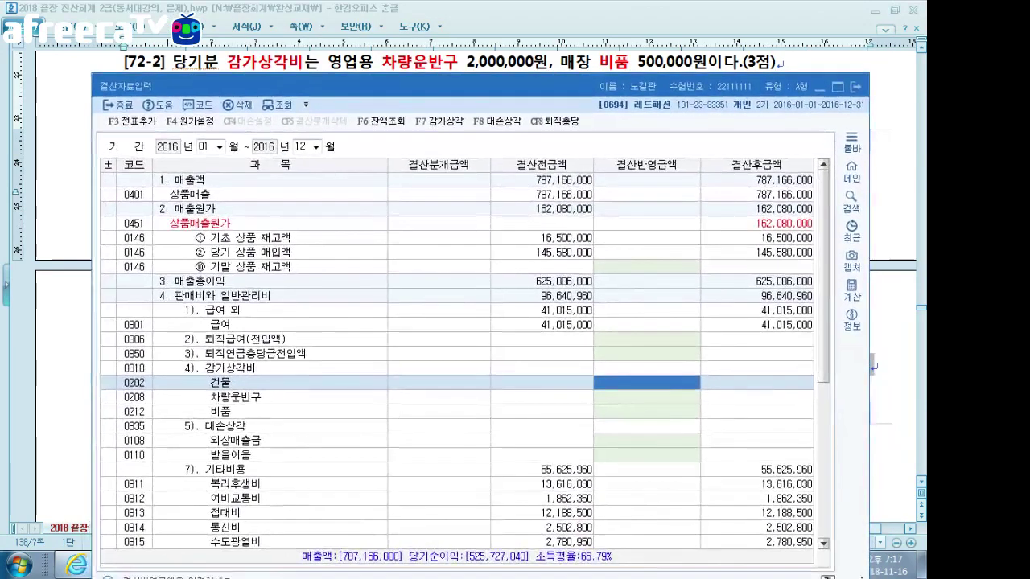
pyautogui.scroll(-4, 457, 354)
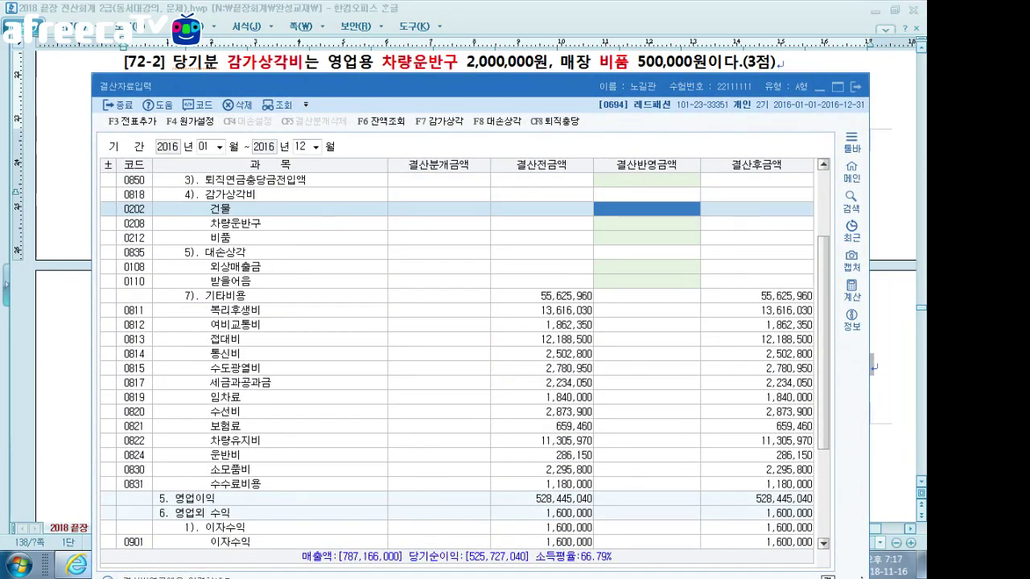
# Enter depreciation of 2,000,000 for 차량운반구 and 500,000 for 비품
pyautogui.click(646, 237)
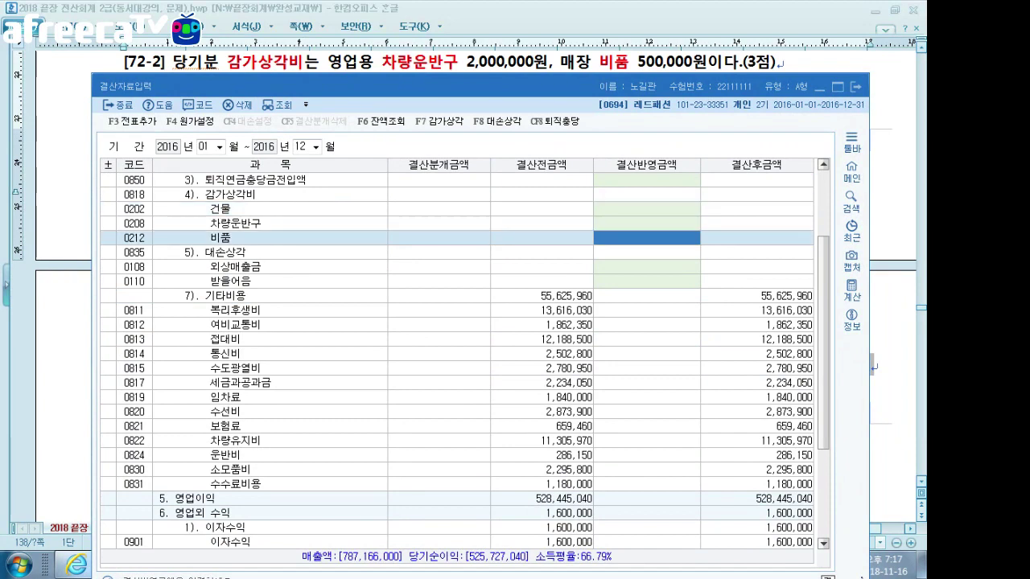
pyautogui.click(646, 223)
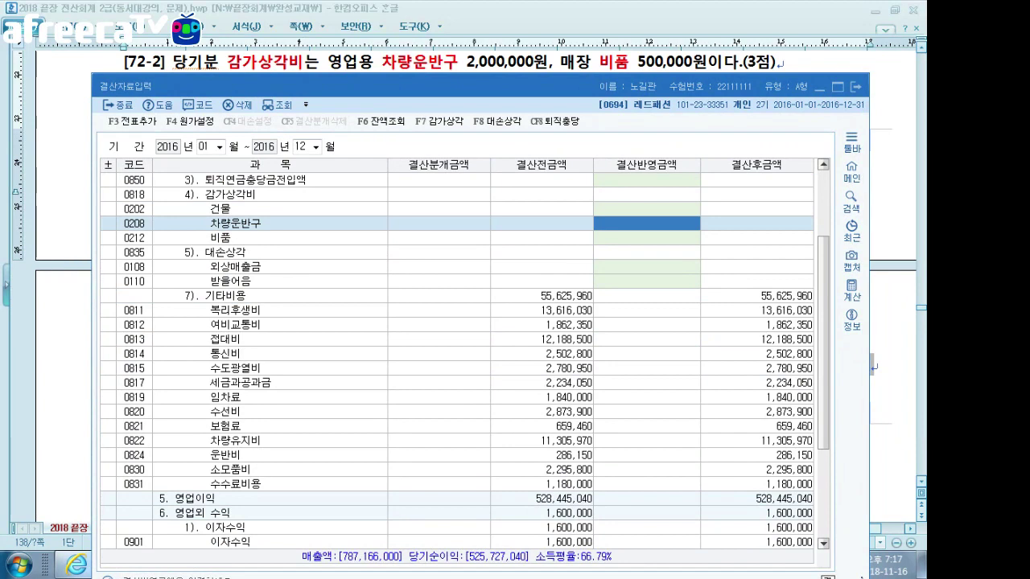
pyautogui.write('2')
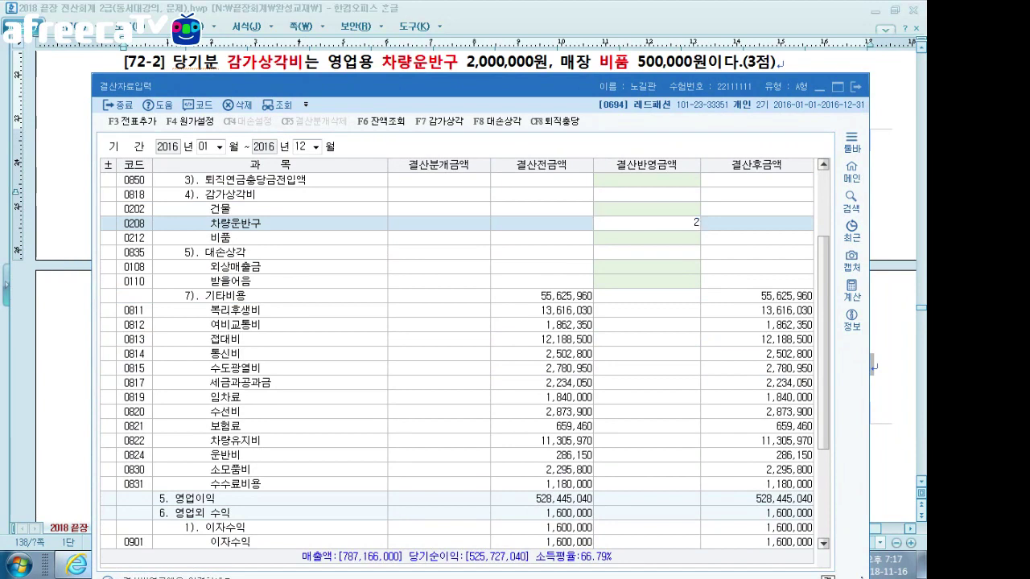
pyautogui.write(',000,000')
pyautogui.press('Return')
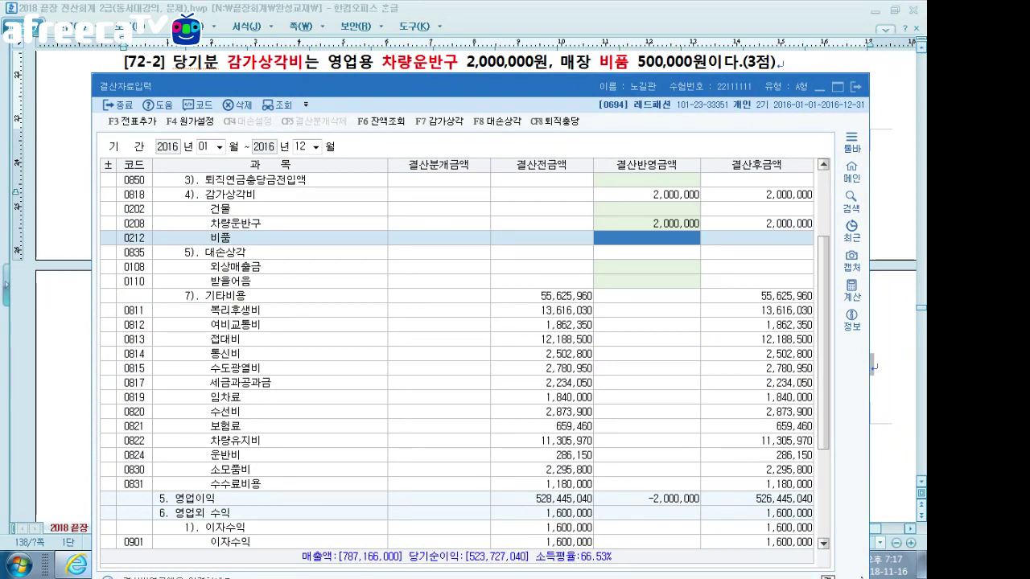
pyautogui.write('5000000')
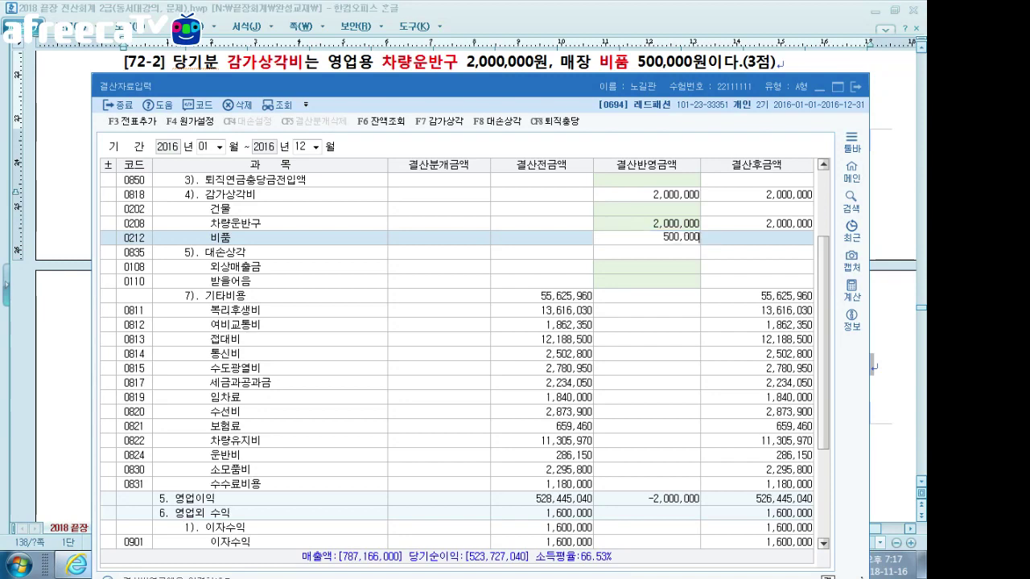
pyautogui.press('Return')
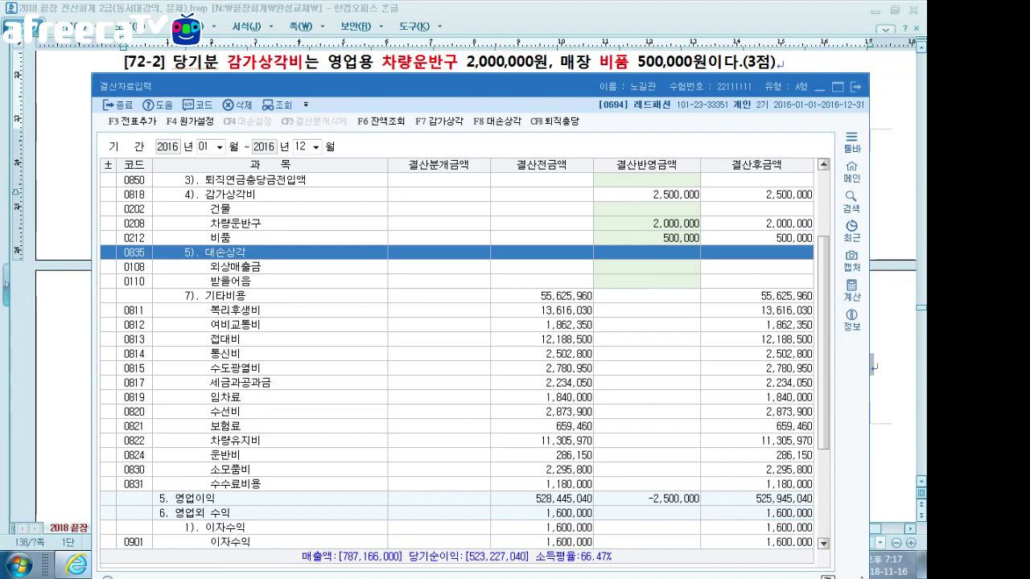
pyautogui.click(646, 223)
pyautogui.click(647, 237)
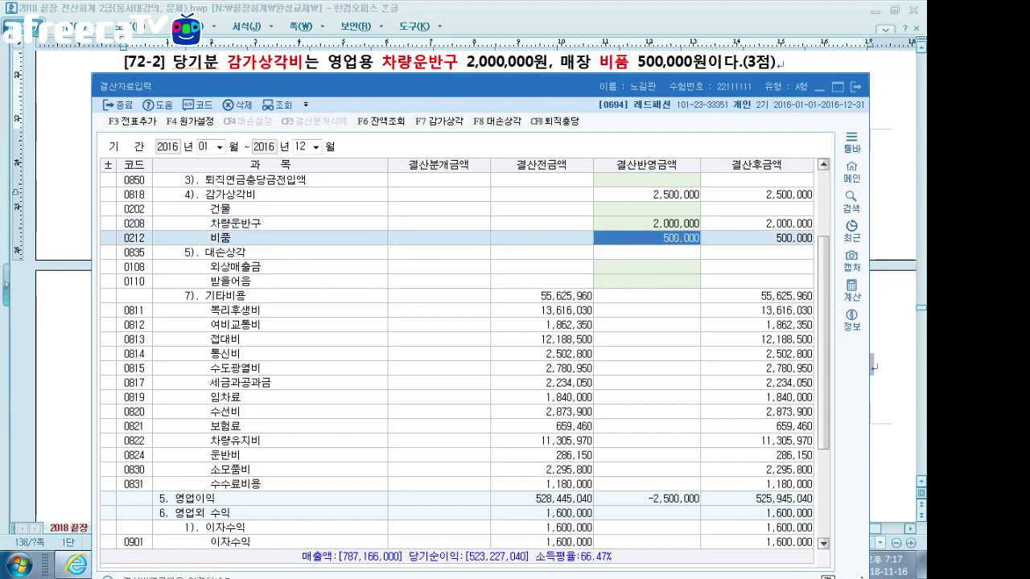
pyautogui.click(647, 223)
pyautogui.click(647, 237)
# Add the closing entries to the journal with F3 전표추가, confirming 예
pyautogui.press('F3')
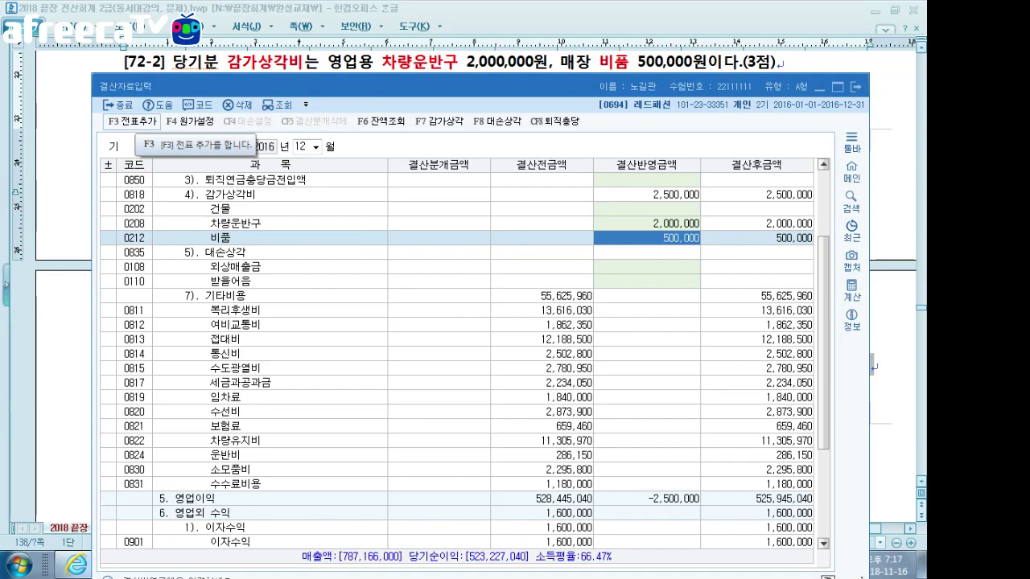
pyautogui.press('F3')
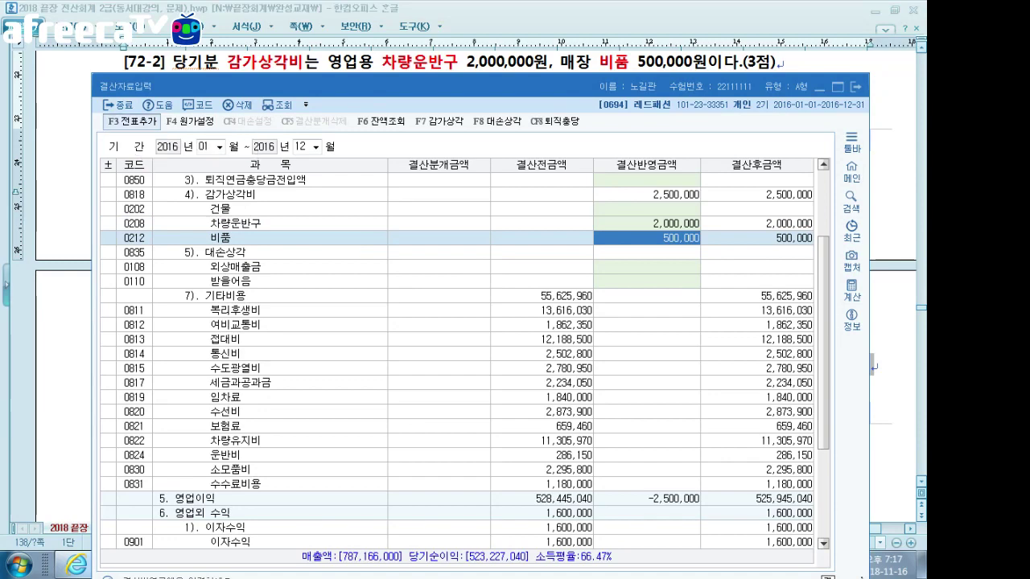
pyautogui.press('Return')
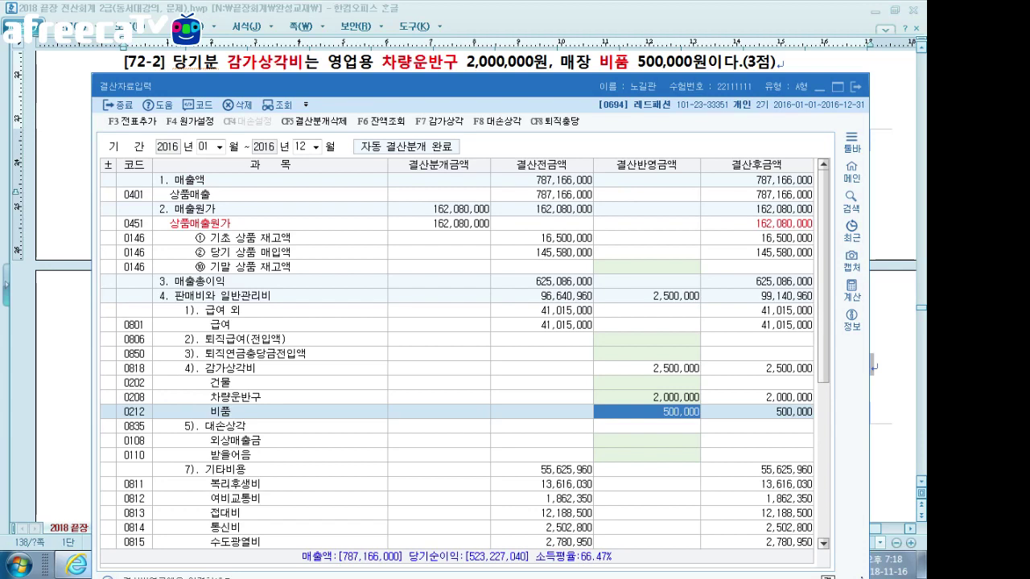
pyautogui.hotkey('alt', 'Tab')
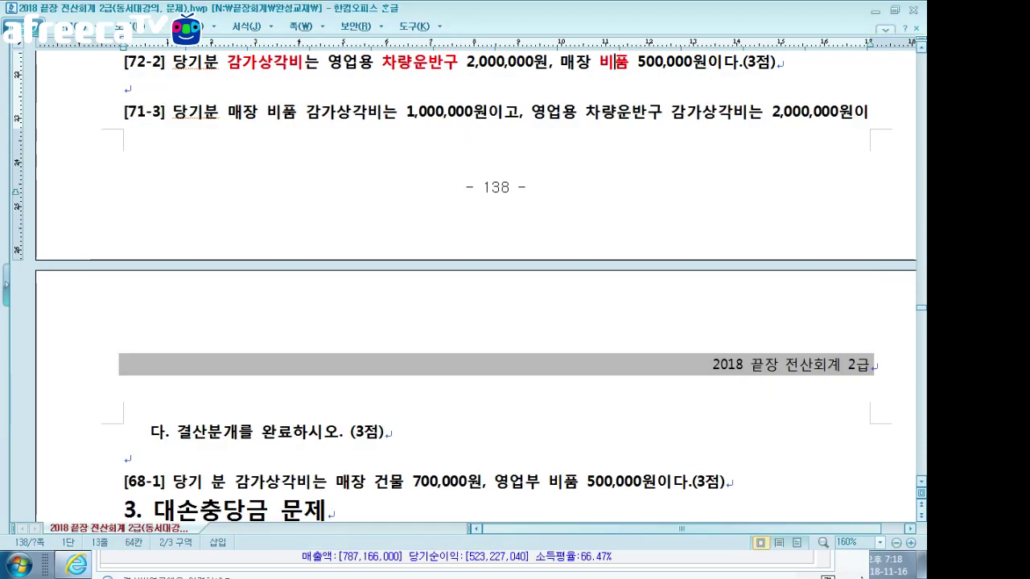
# Colour 비품 and 차량운반구 red in problem [71-3], then return to the KcLep grid
pyautogui.click(264, 112)
pyautogui.hotkey('shift', 'Right')
pyautogui.hotkey('shift', 'Right')
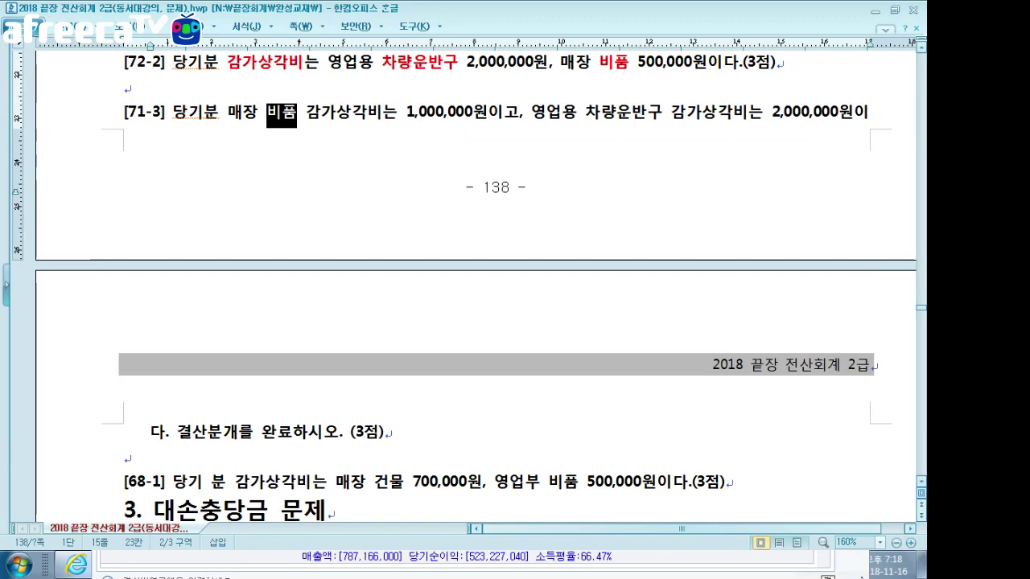
pyautogui.click(885, 29)
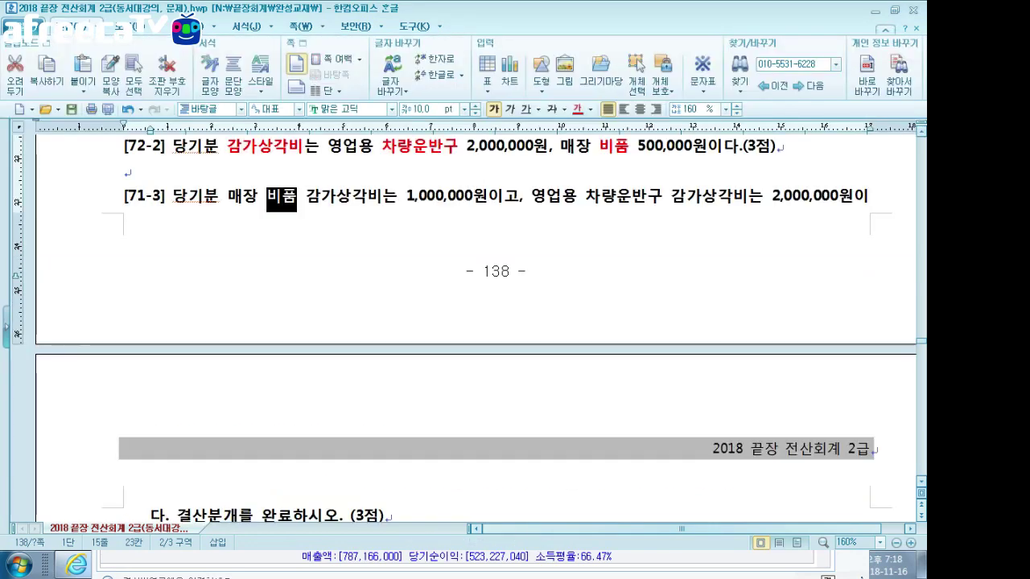
pyautogui.click(578, 109)
pyautogui.moveTo(585, 196); pyautogui.dragTo(662, 196)
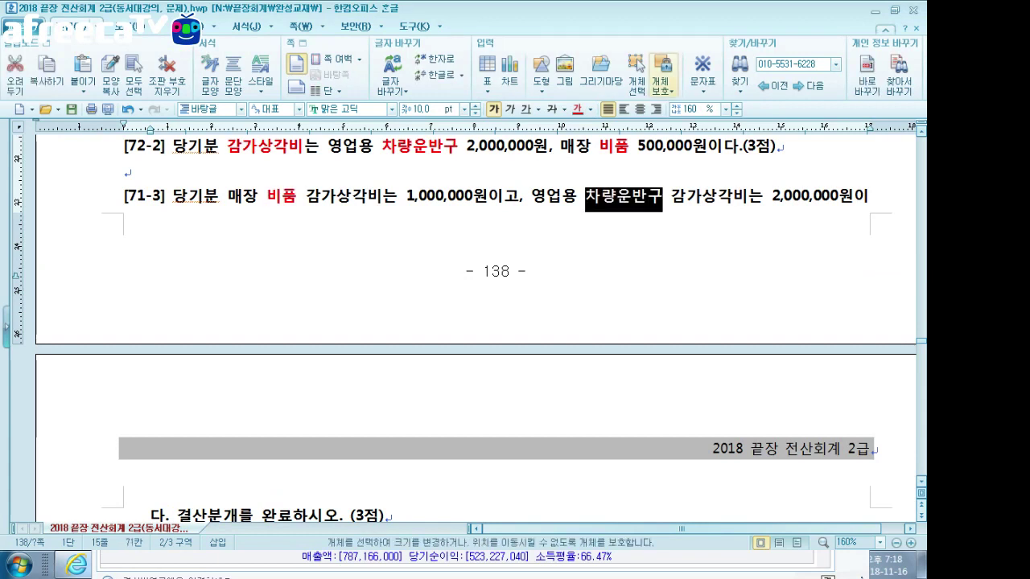
pyautogui.click(577, 109)
pyautogui.press('Escape')
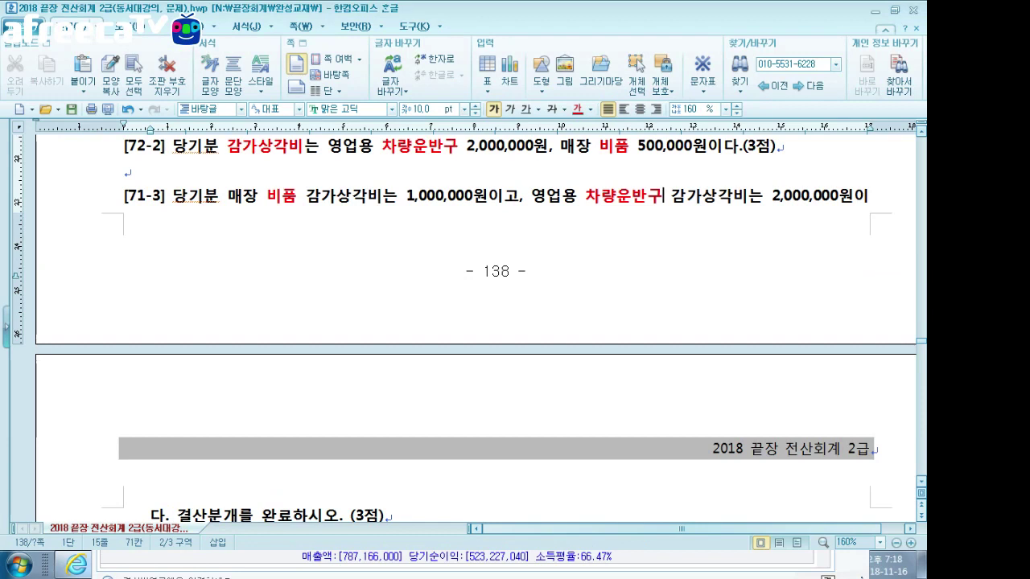
pyautogui.hotkey('alt', 'Tab')
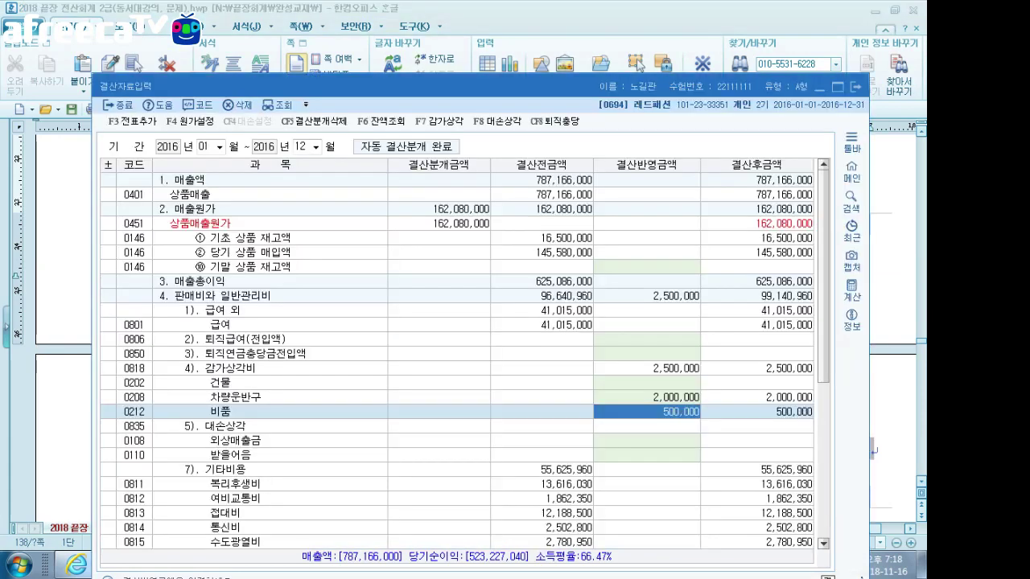
# Set the 차량운반구 and 비품 depreciation amounts to 0 and move the grid below the problem text
pyautogui.moveTo(259, 86); pyautogui.dragTo(251, 34)
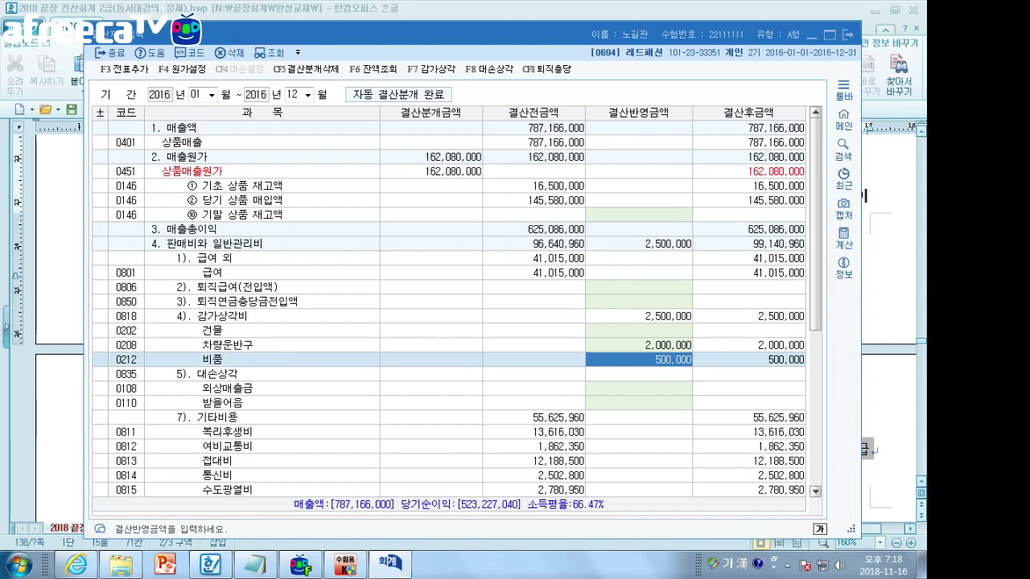
pyautogui.press('Up')
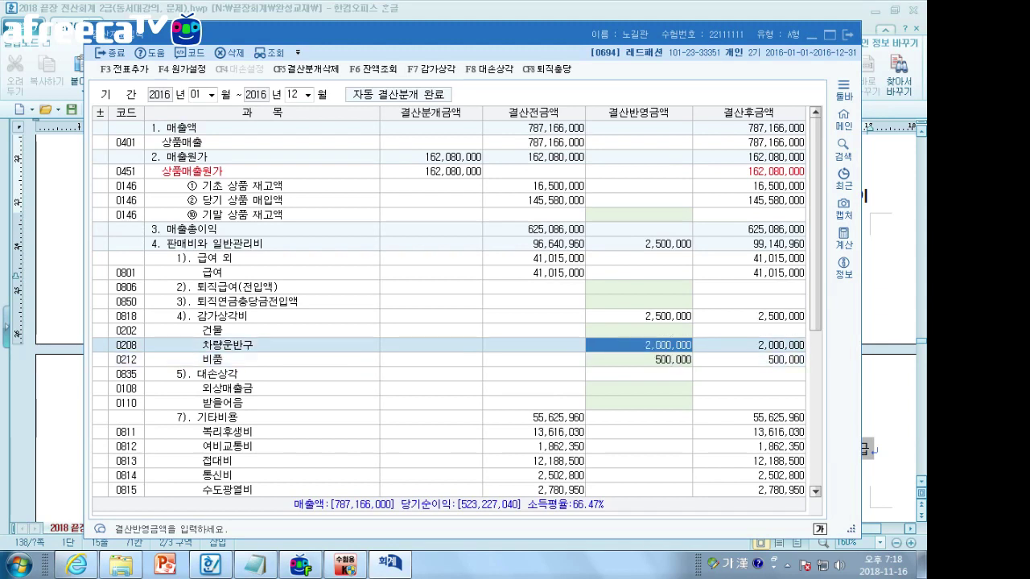
pyautogui.write('0')
pyautogui.press('Return')
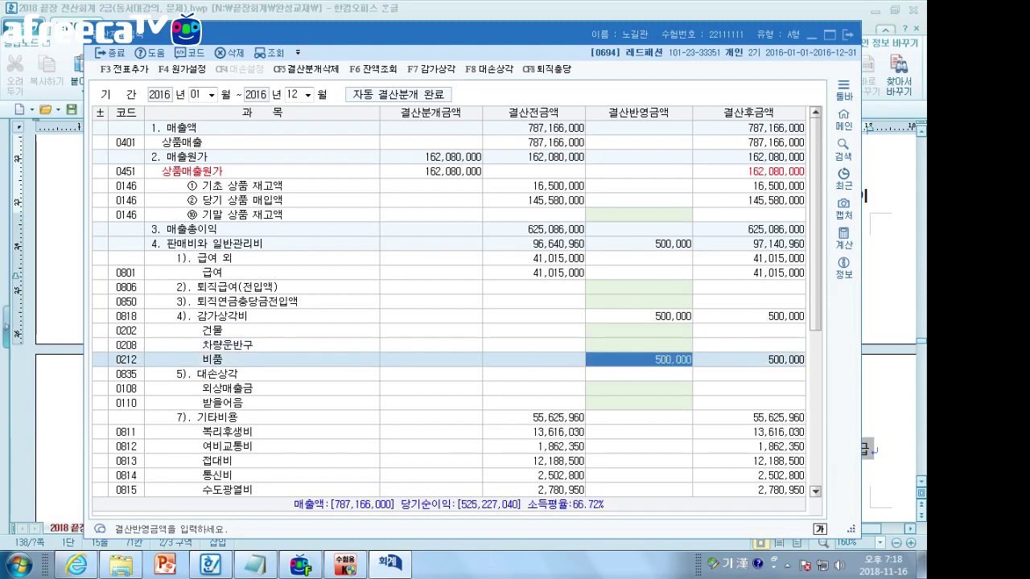
pyautogui.write('0')
pyautogui.press('Return')
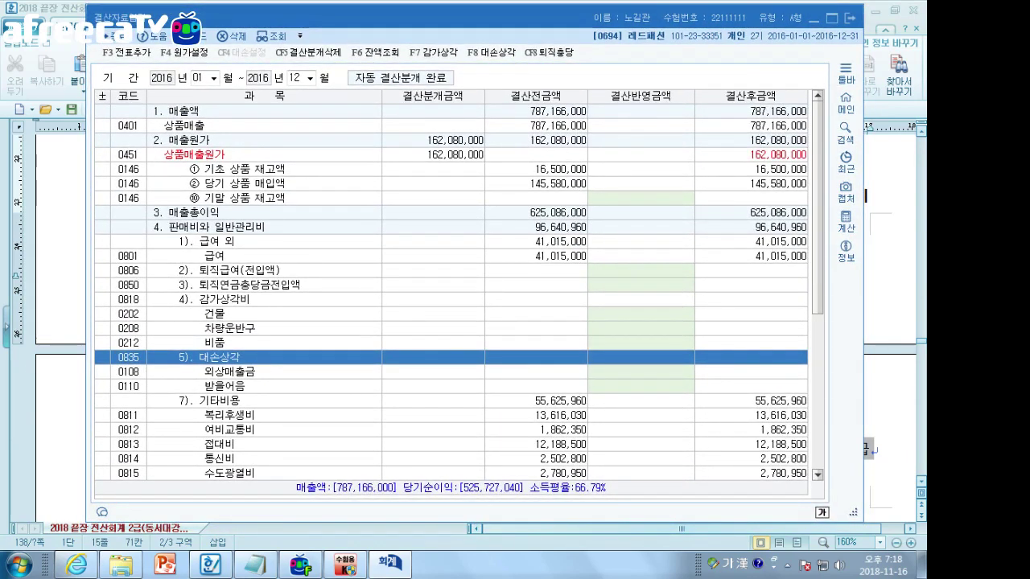
pyautogui.scroll(-4, 458, 292)
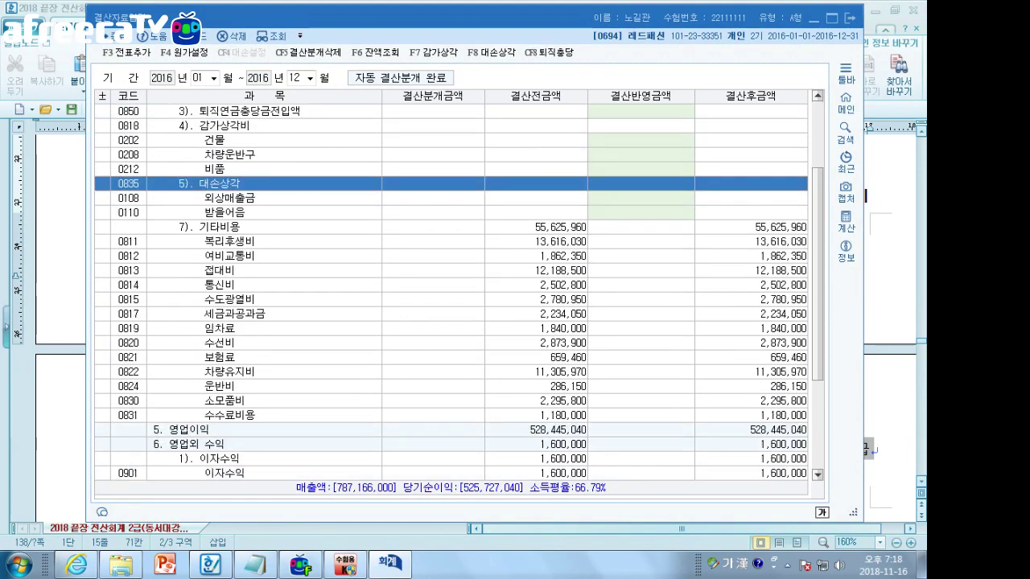
pyautogui.click(640, 153)
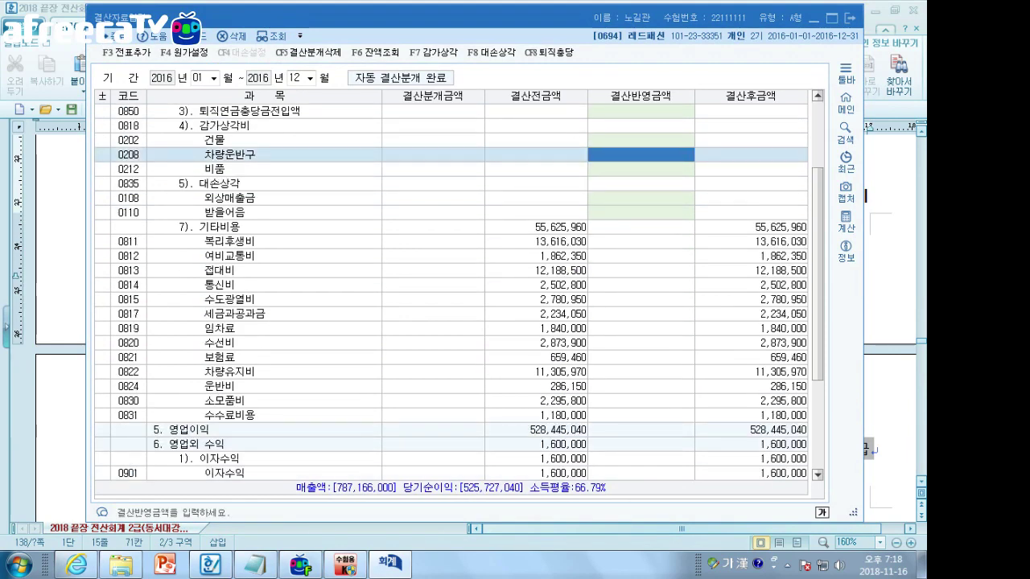
pyautogui.moveTo(322, 17); pyautogui.dragTo(318, 295)
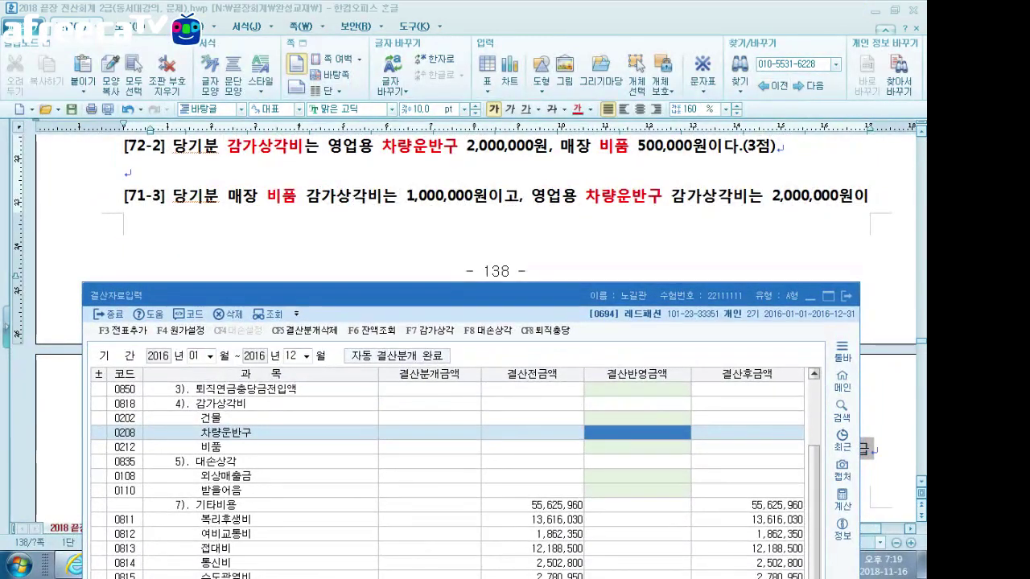
# Position the settlement grid just below the problem lines in the Hangul document
pyautogui.click(663, 195)
pyautogui.scroll(-1, 663, 196)
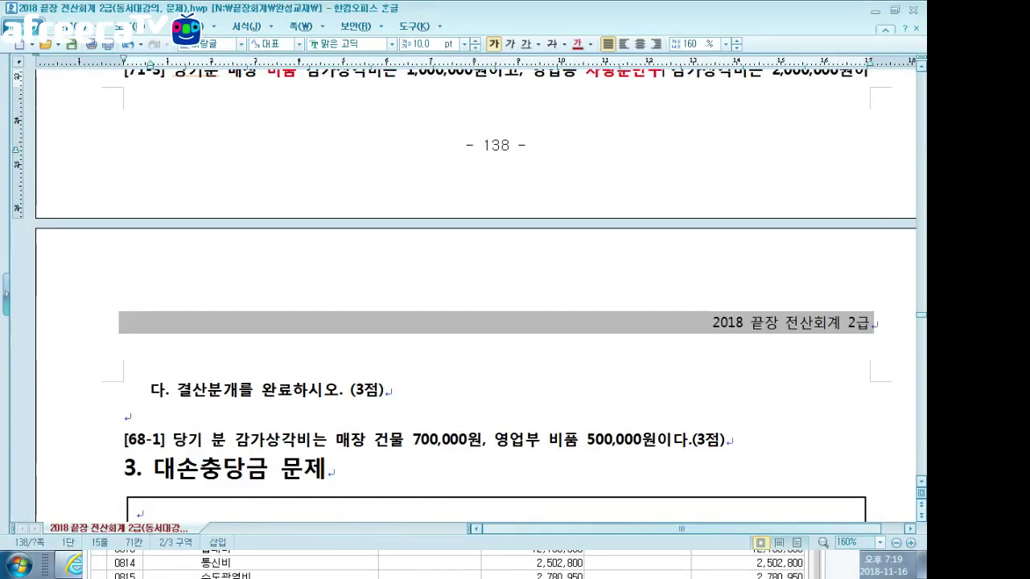
pyautogui.scroll(1, 464, 296)
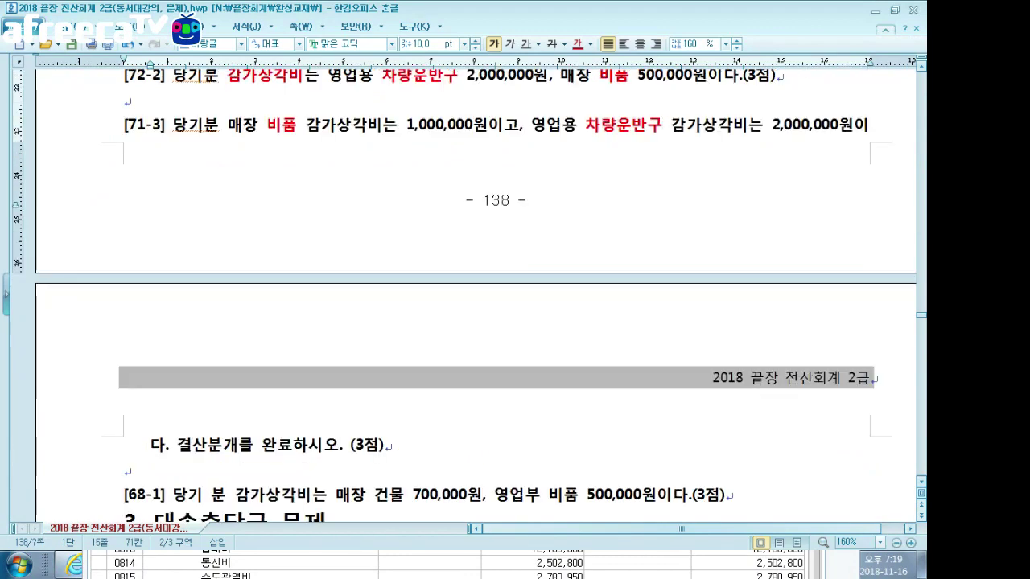
pyautogui.click(451, 563)
pyautogui.moveTo(463, 294); pyautogui.dragTo(476, 159)
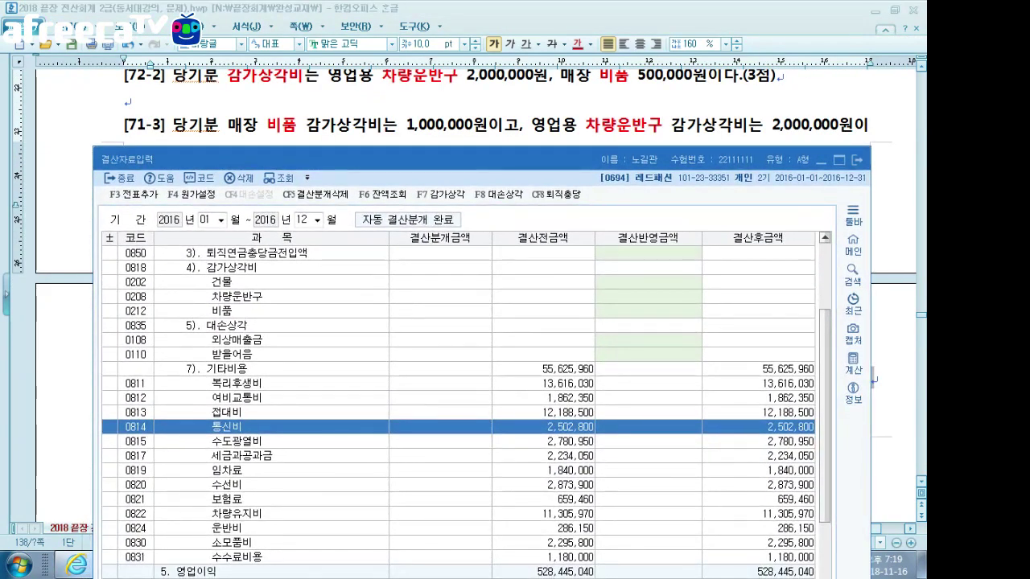
# Enter 1,000,000 depreciation for 비품 and 2,000,000 for 차량운반구
pyautogui.click(648, 311)
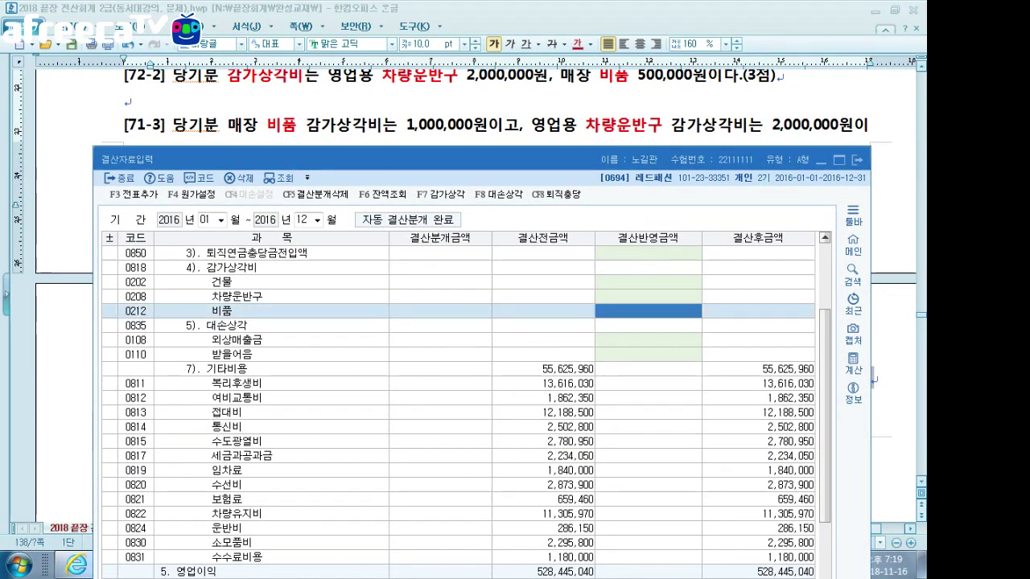
pyautogui.write('1000000')
pyautogui.press('Return')
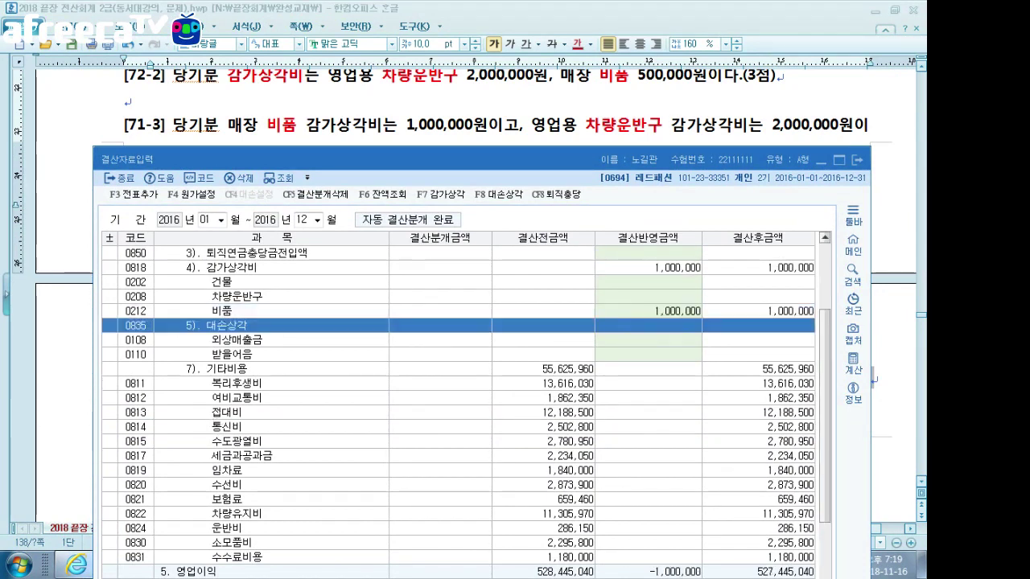
pyautogui.click(647, 296)
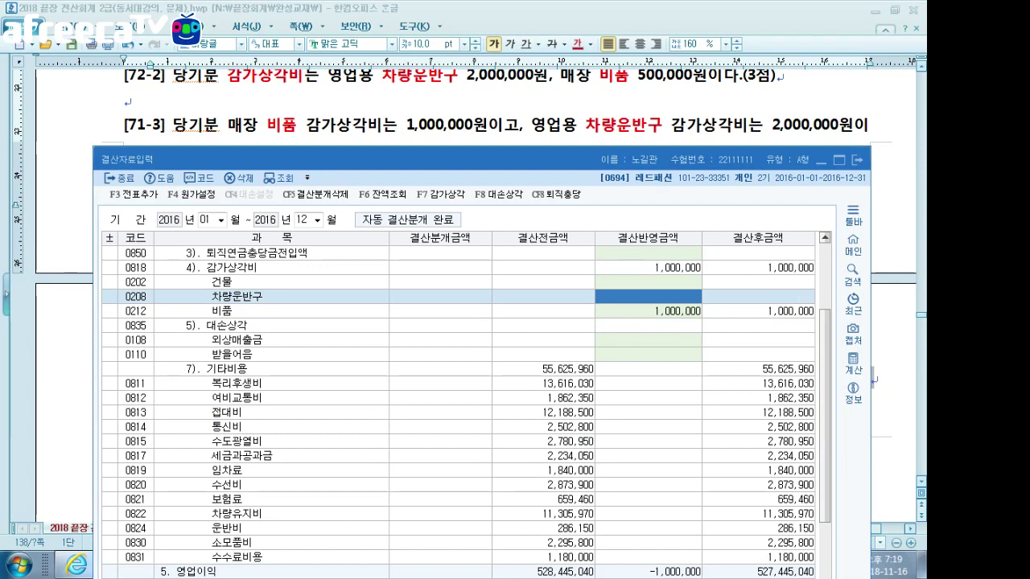
pyautogui.write('2000000')
pyautogui.press('Return')
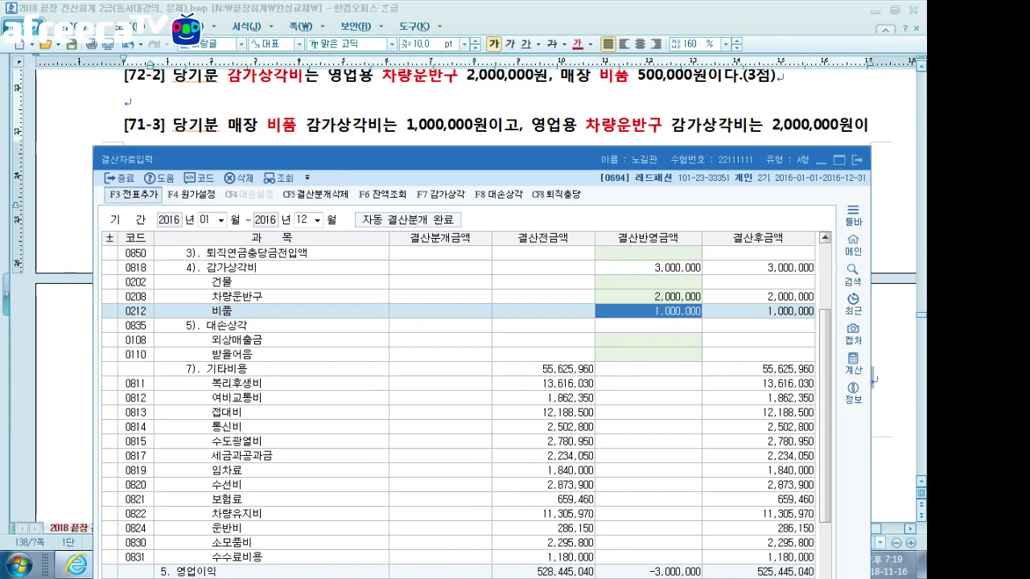
# Add the closing entries to the general vouchers with F3, answering 예 to both prompts
pyautogui.press('F3')
pyautogui.press('Return')
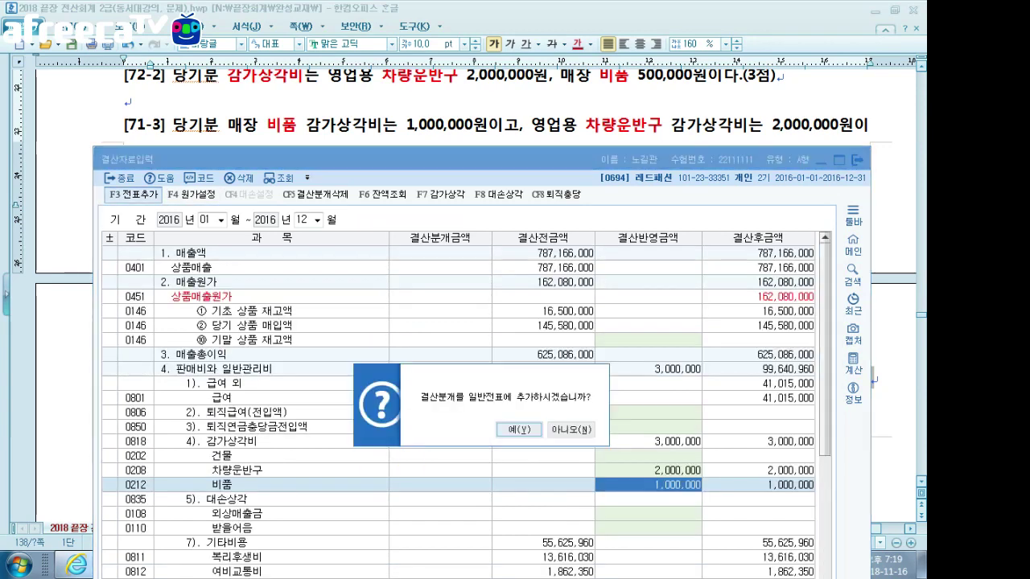
pyautogui.press('Return')
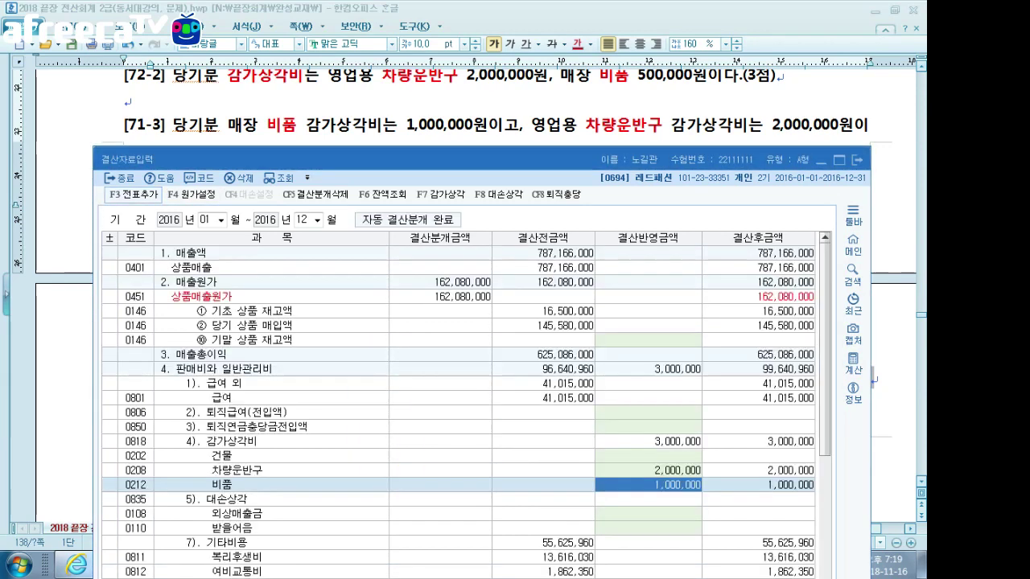
pyautogui.click(548, 124)
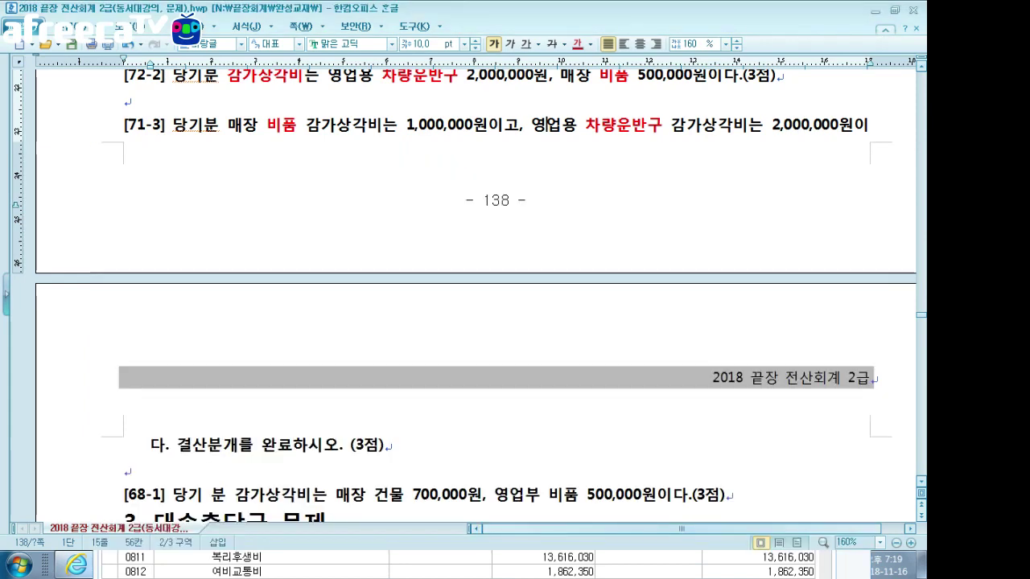
# Scroll to 3. 대손충당금 문제, problem [69-2], then minimize the Hangul window
pyautogui.scroll(-5, 547, 125)
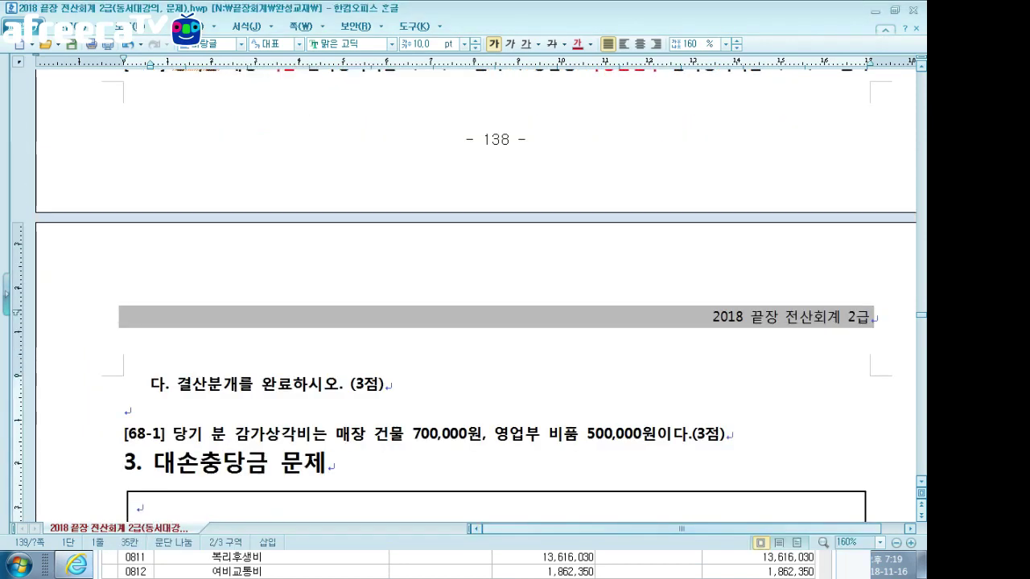
pyautogui.click(125, 227)
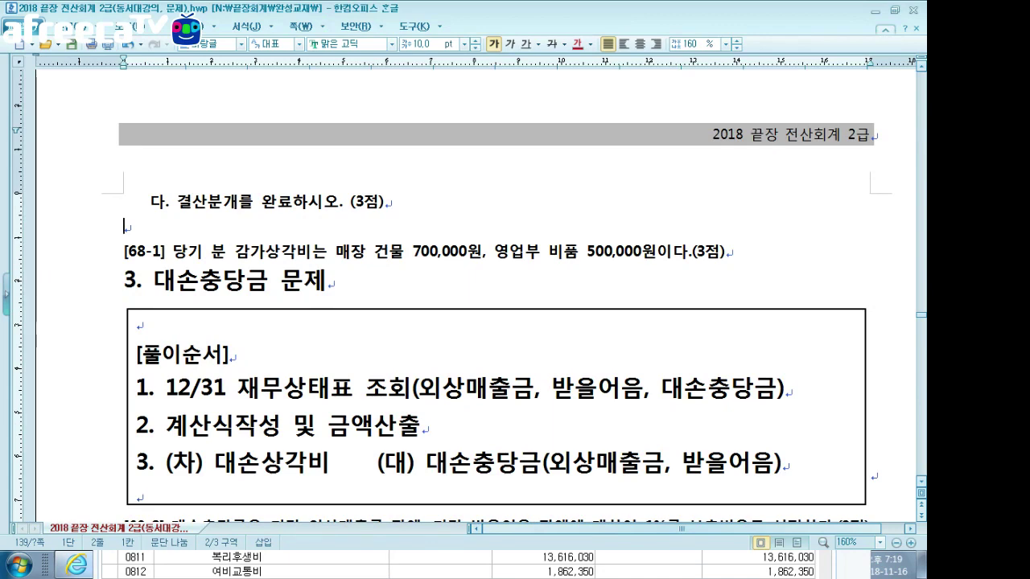
pyautogui.scroll(-4, 482, 297)
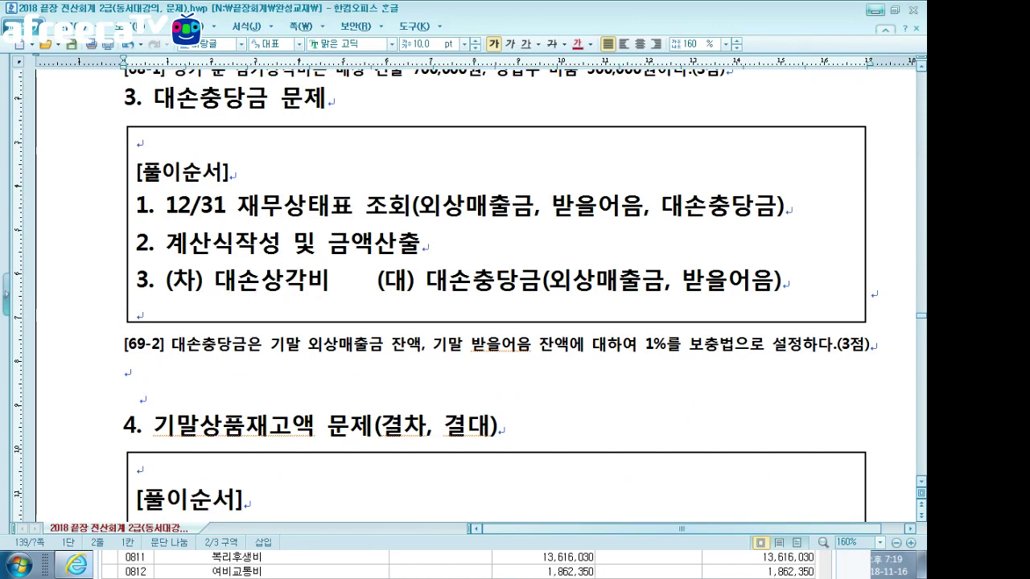
pyautogui.click(875, 10)
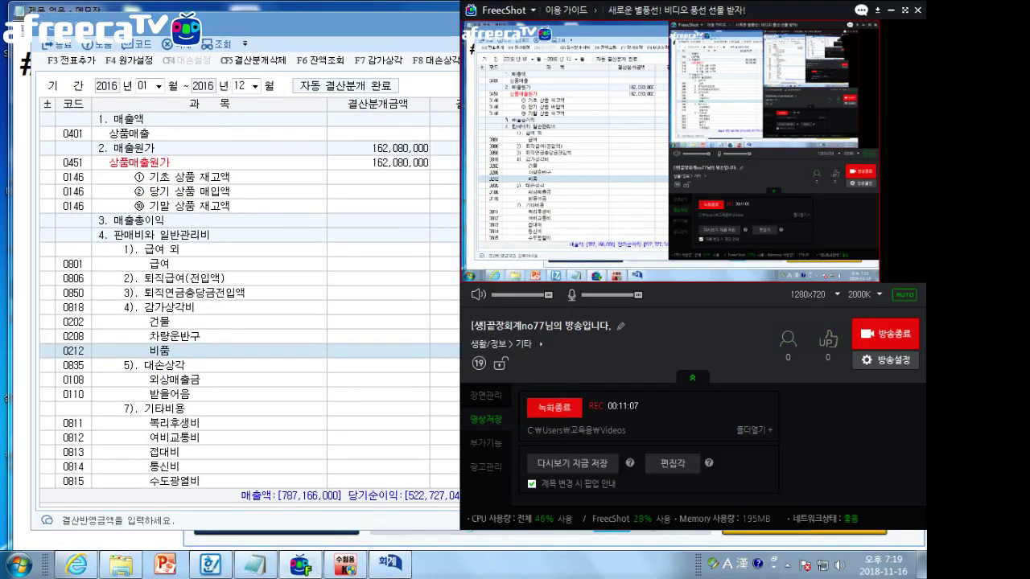
# Look through the broadcast settings pages and close them without changes
pyautogui.click(884, 360)
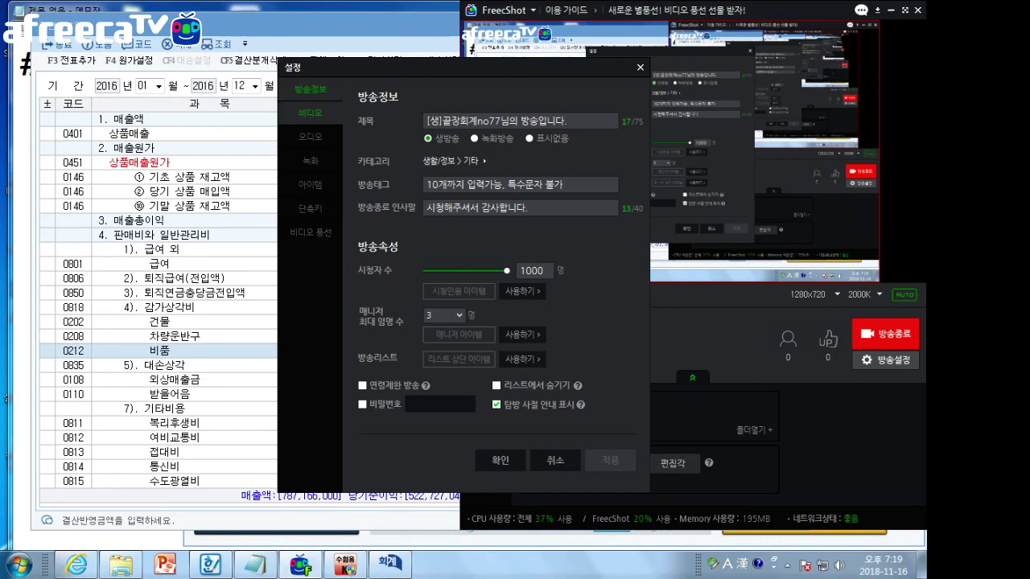
pyautogui.click(309, 113)
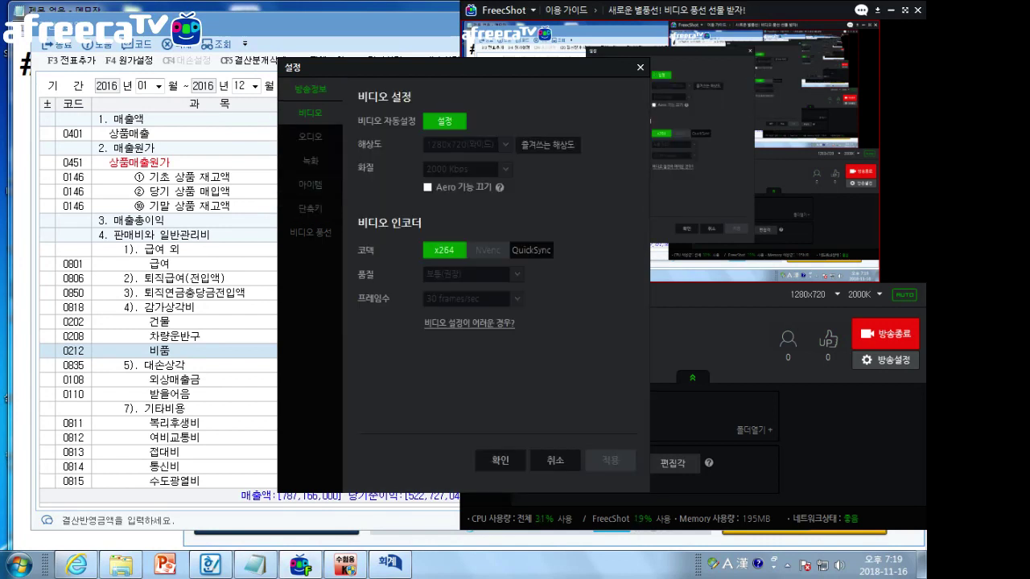
pyautogui.click(310, 88)
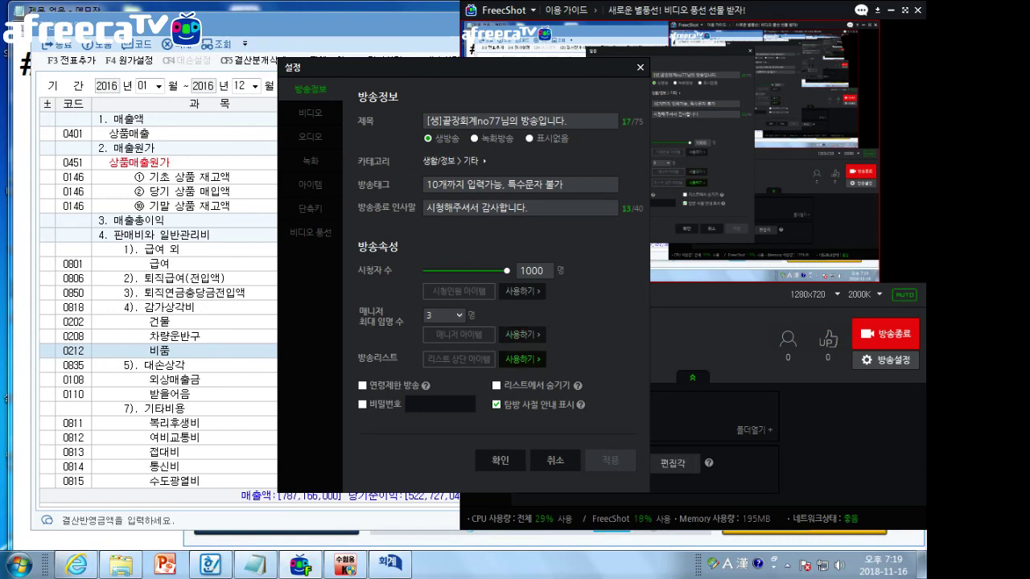
pyautogui.press('Escape')
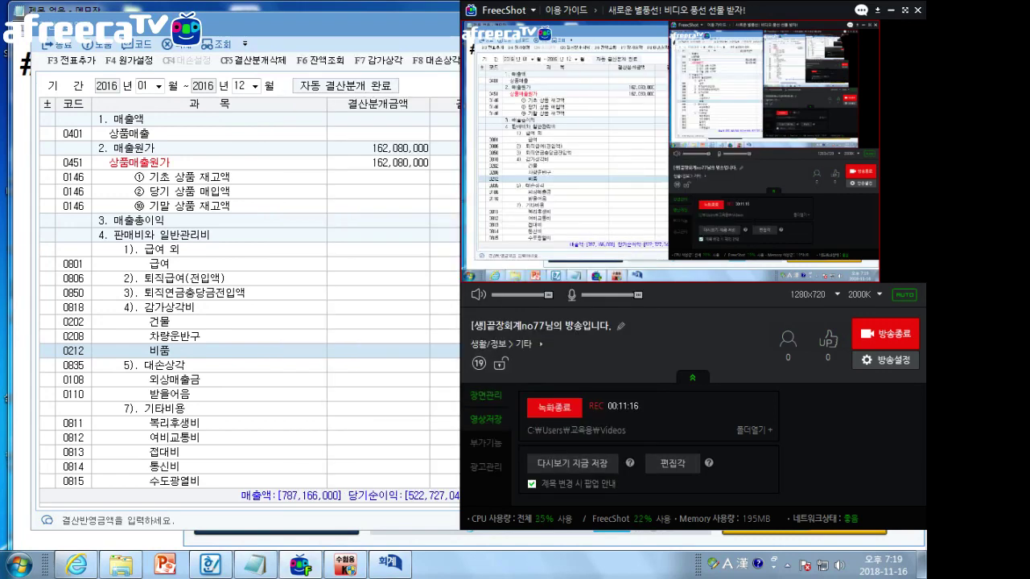
# Uncheck 마우스 포인터 숨기기 in the PC 화면 캡처 1 source settings, then return to Hangul
pyautogui.rightClick(594, 415)
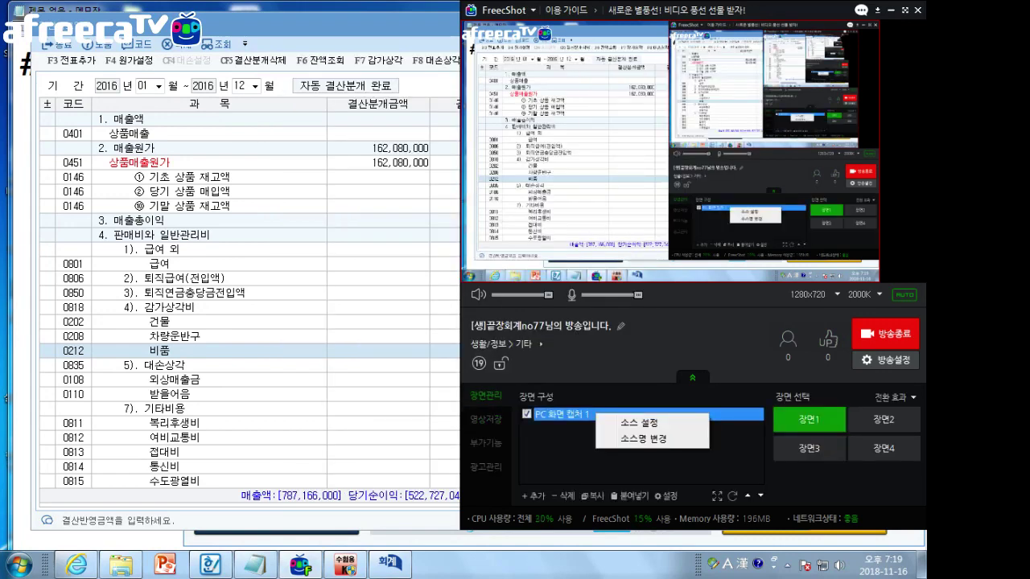
pyautogui.click(627, 442)
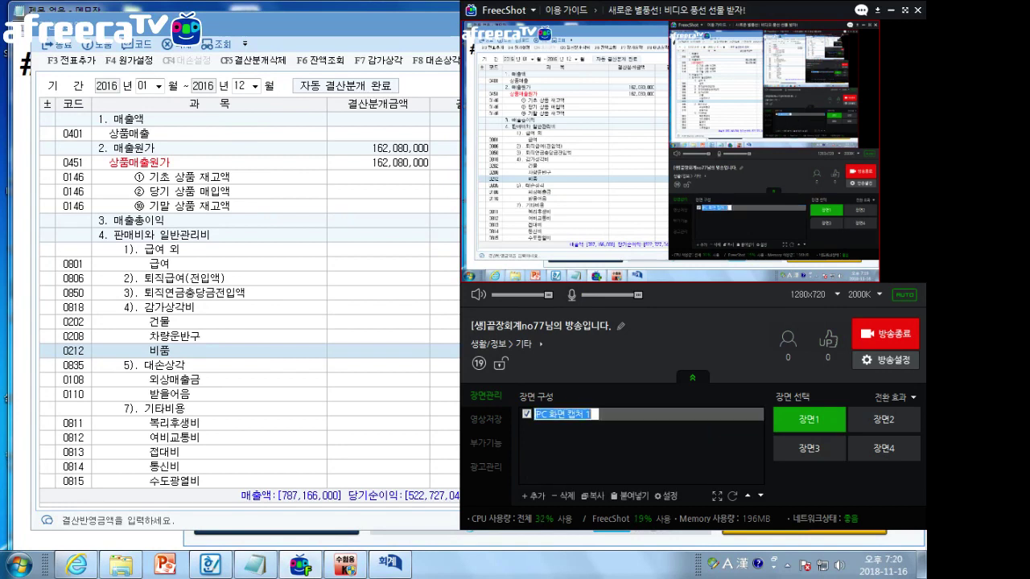
pyautogui.rightClick(614, 418)
pyautogui.click(657, 427)
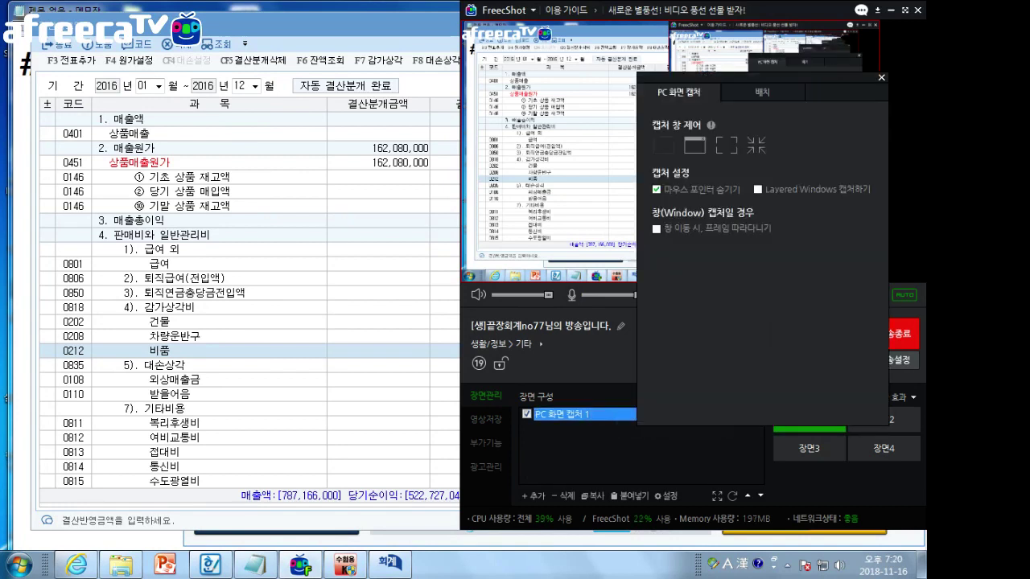
pyautogui.click(656, 189)
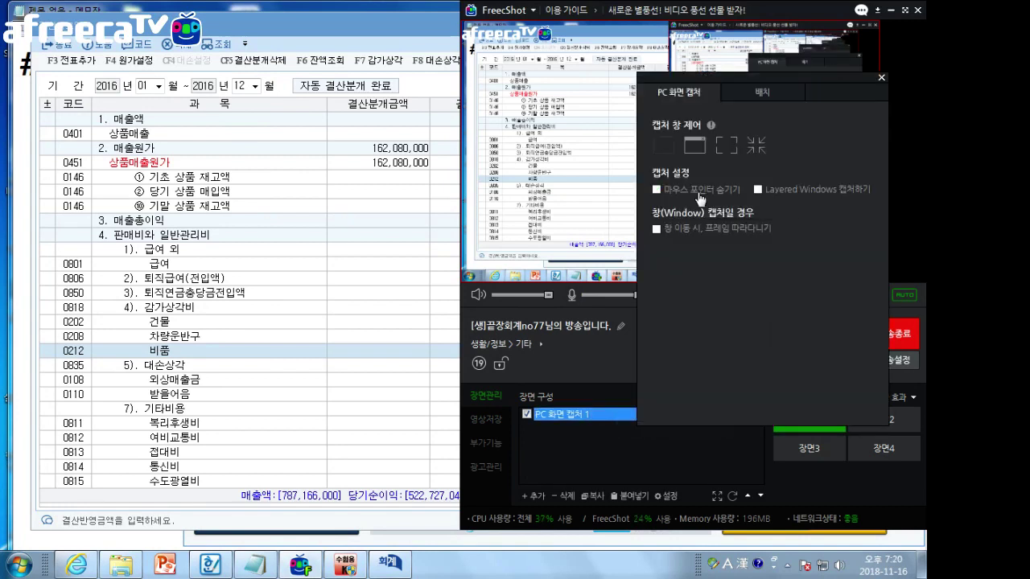
pyautogui.click(881, 82)
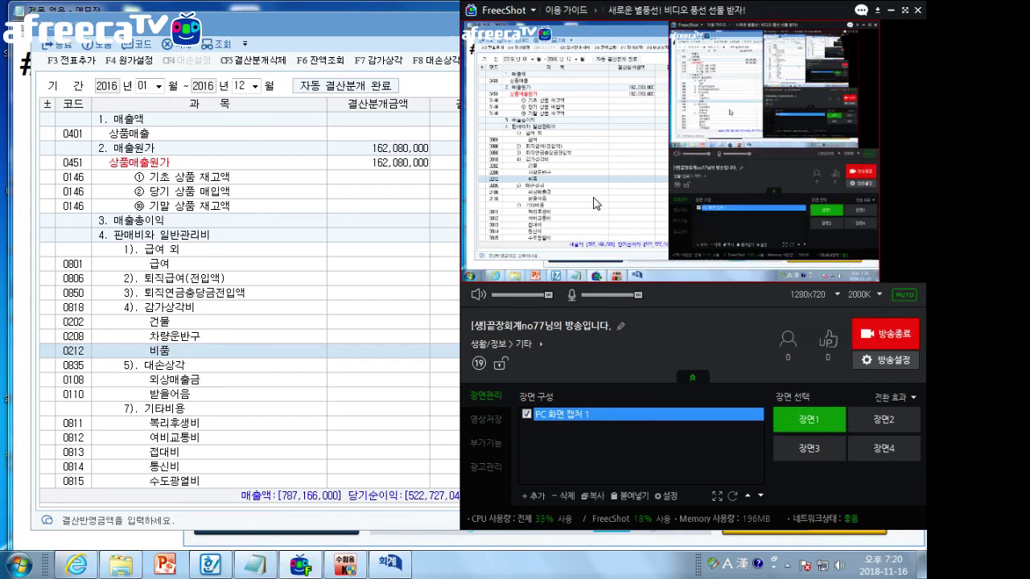
pyautogui.click(890, 11)
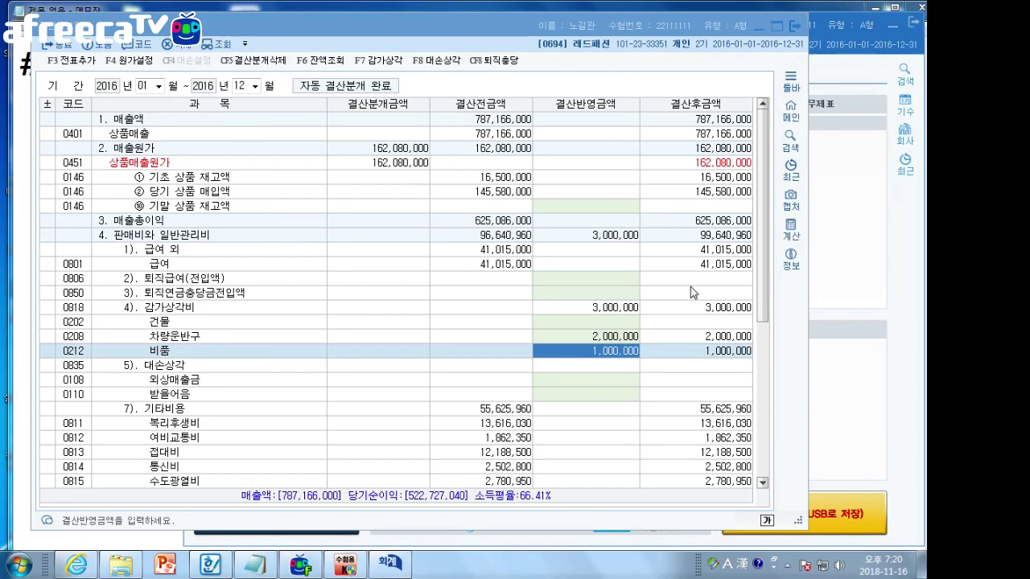
pyautogui.click(210, 564)
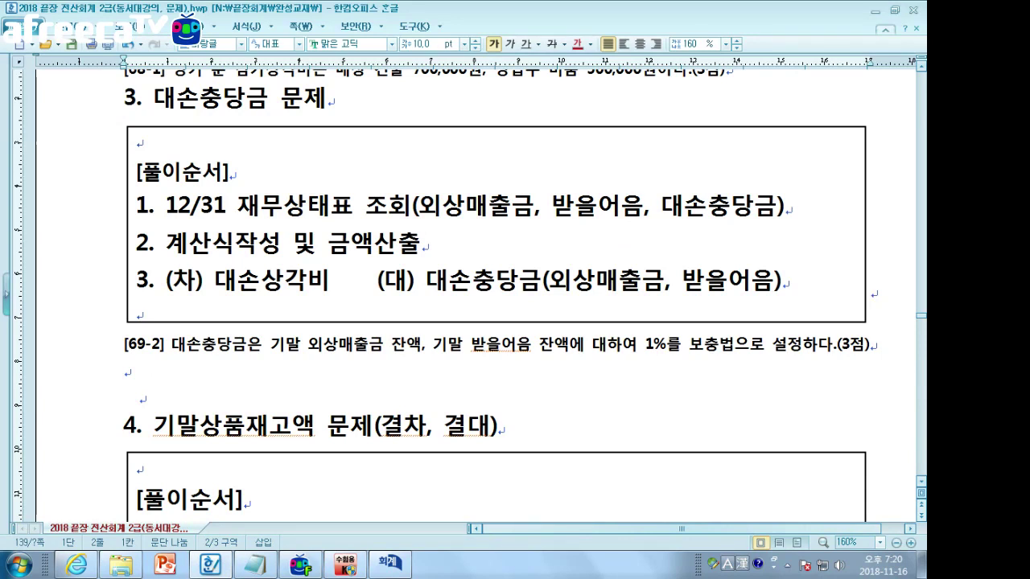
pyautogui.moveTo(137, 173); pyautogui.dragTo(784, 281)
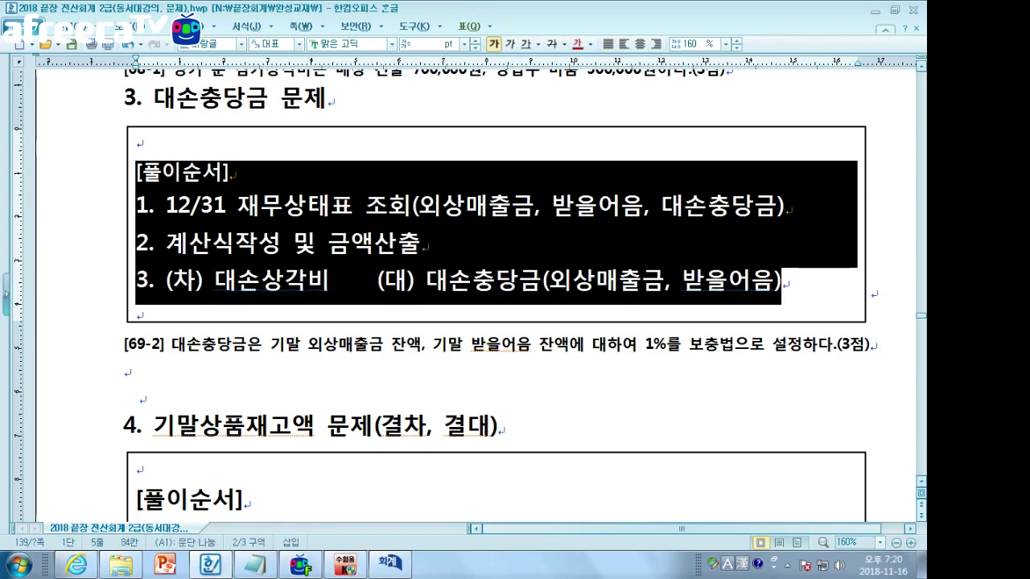
pyautogui.click(784, 281)
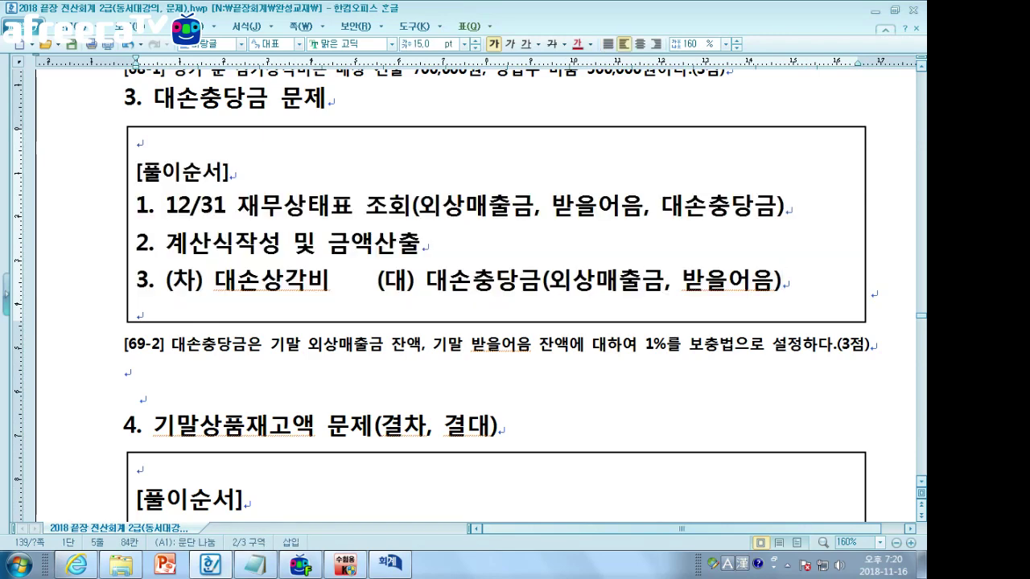
pyautogui.scroll(-4, 495, 306)
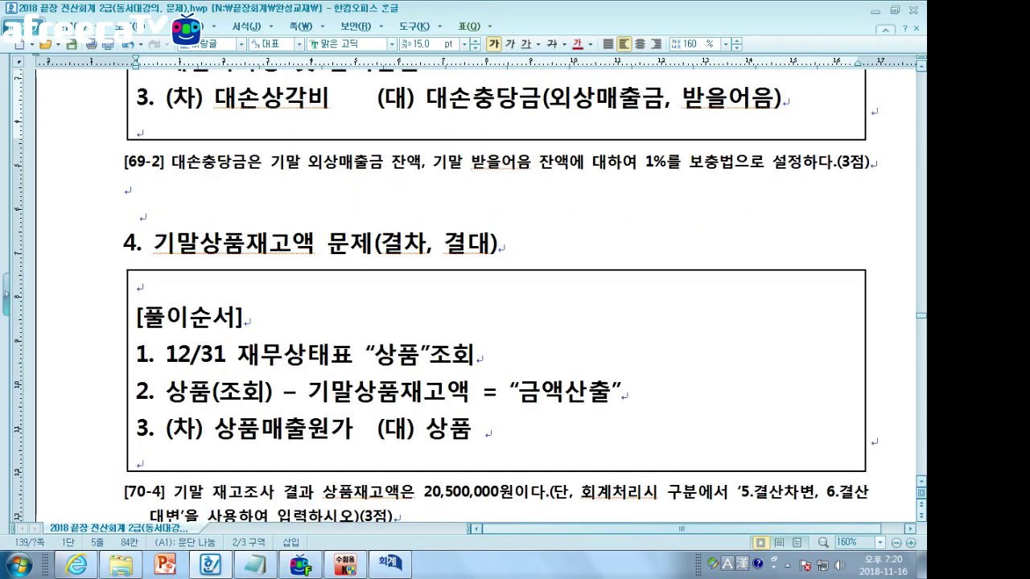
pyautogui.moveTo(124, 162); pyautogui.dragTo(770, 162)
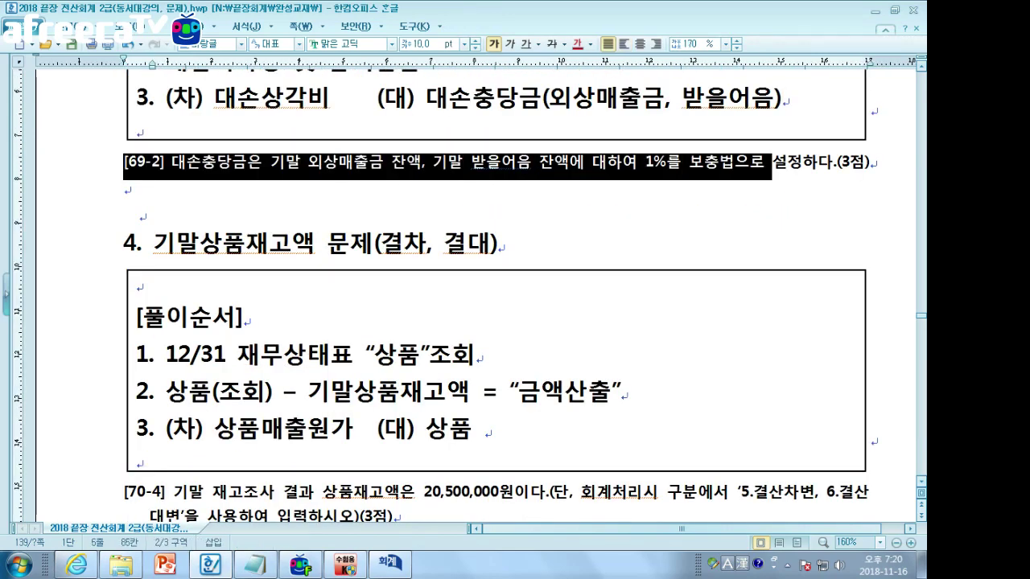
pyautogui.click(773, 162)
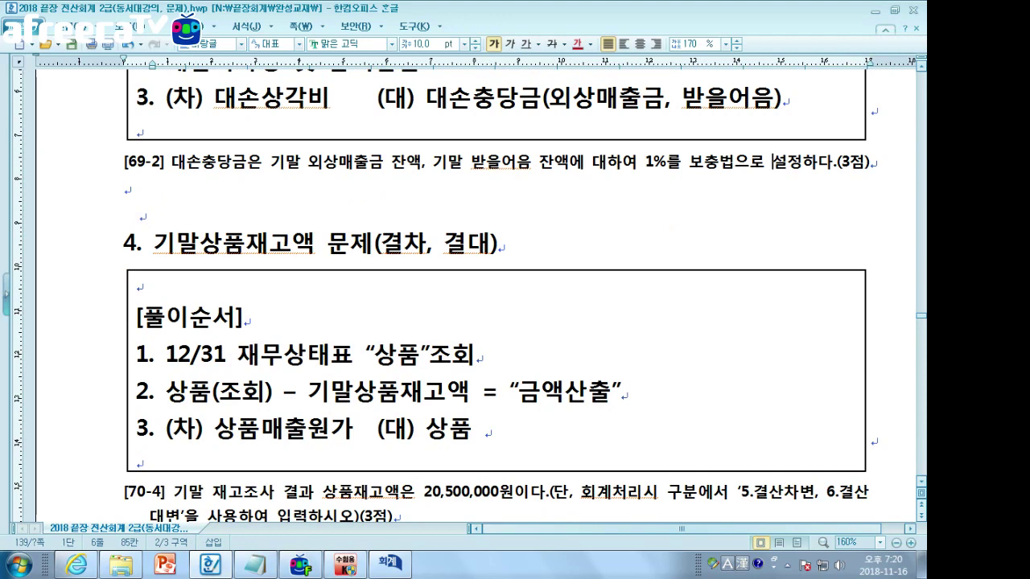
pyautogui.moveTo(124, 162); pyautogui.dragTo(837, 162)
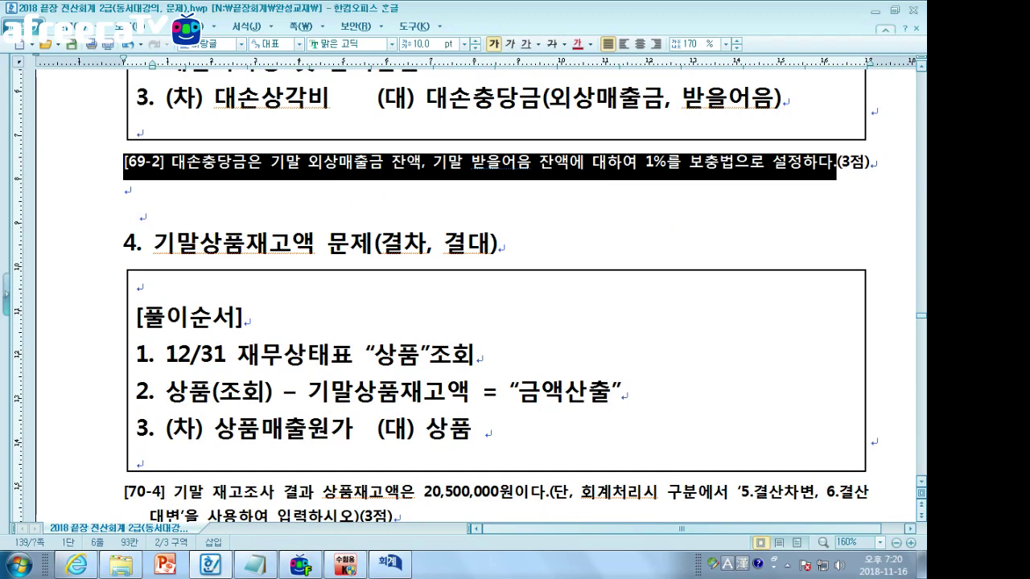
pyautogui.click(126, 189)
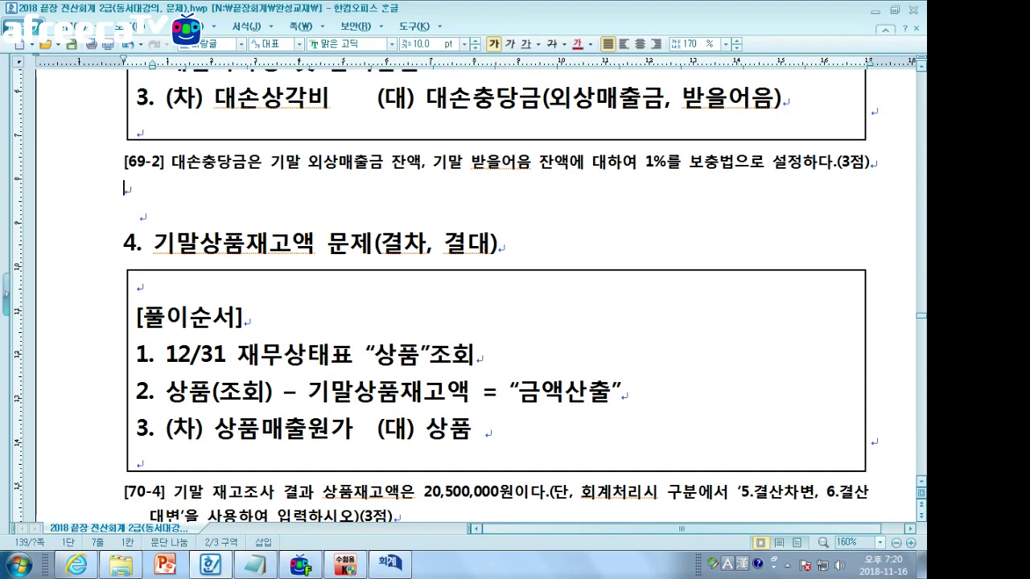
# Colour 대손충당금, 외상매출금, 받을어음 and 1% red in question [69-2], then collapse the toolbar
pyautogui.moveTo(170, 162); pyautogui.dragTo(247, 161)
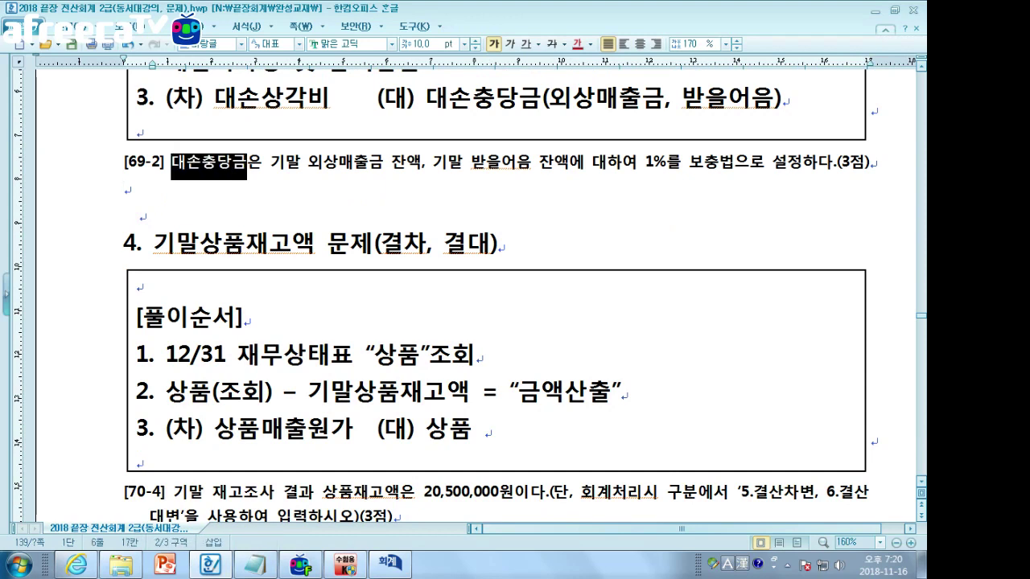
pyautogui.click(578, 45)
pyautogui.click(354, 161)
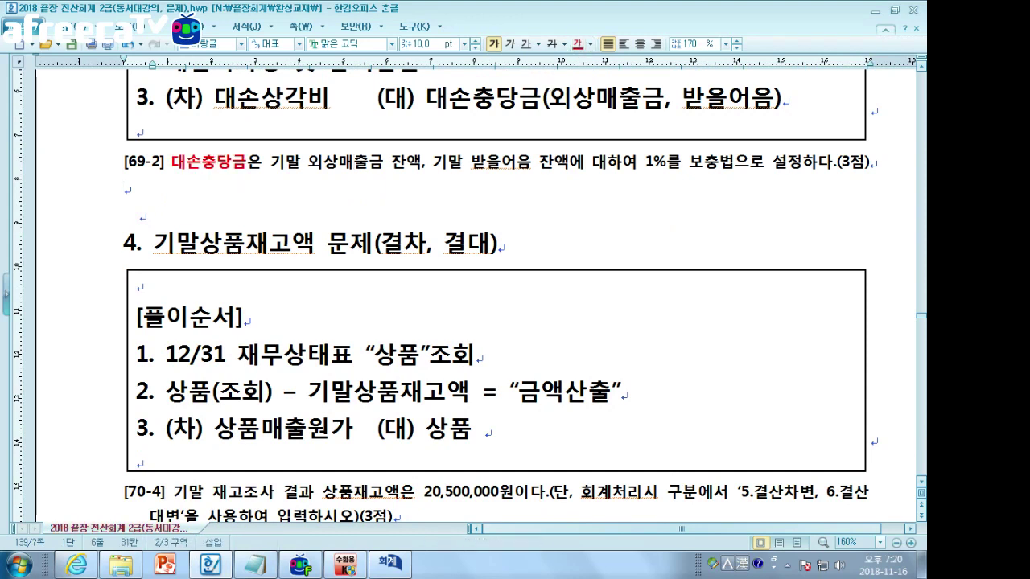
pyautogui.moveTo(308, 161); pyautogui.dragTo(385, 162)
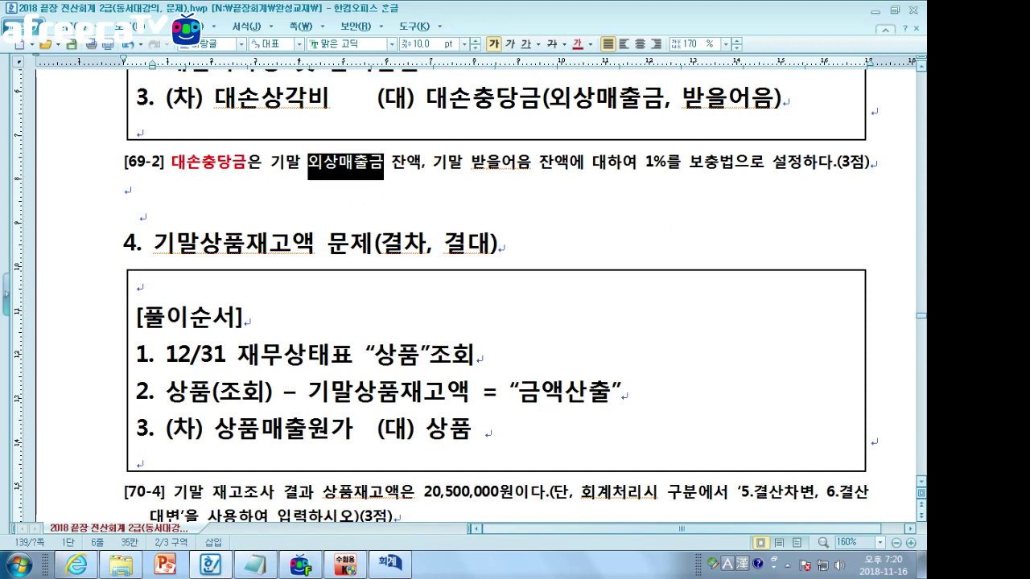
pyautogui.click(576, 45)
pyautogui.click(502, 161)
pyautogui.moveTo(471, 161); pyautogui.dragTo(530, 162)
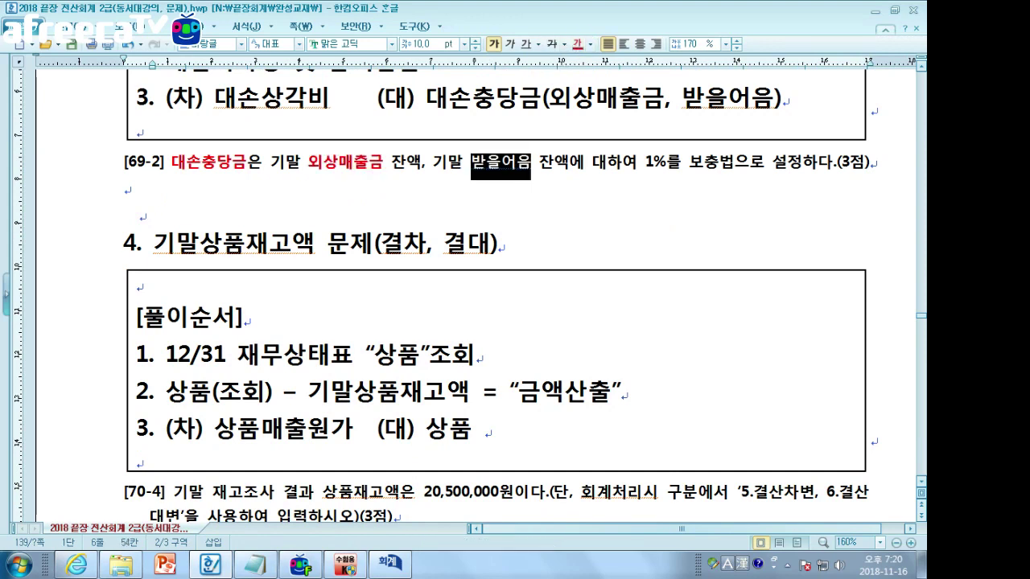
pyautogui.click(577, 45)
pyautogui.click(574, 162)
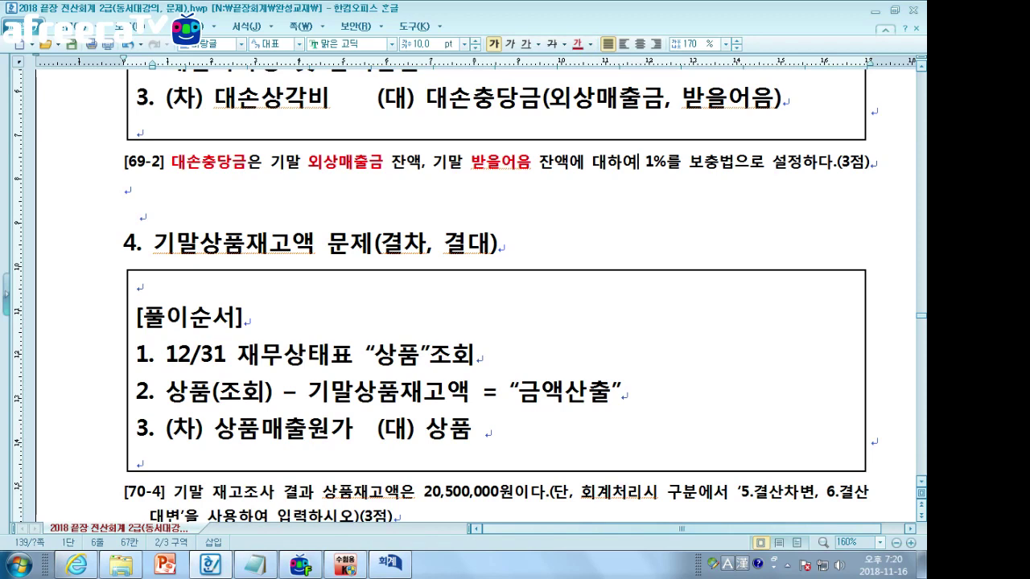
pyautogui.moveTo(645, 161); pyautogui.dragTo(666, 162)
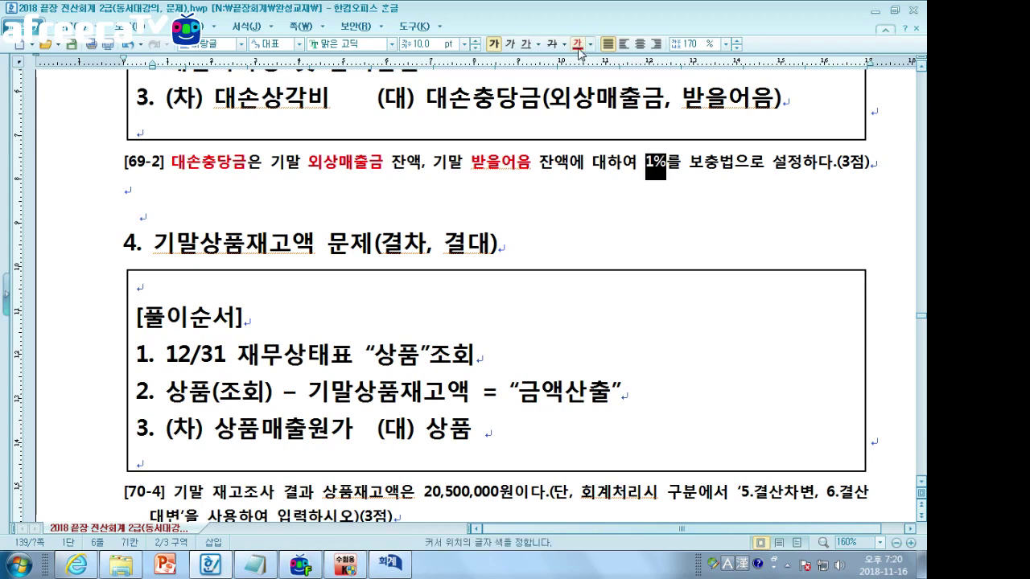
pyautogui.click(575, 45)
pyautogui.click(667, 162)
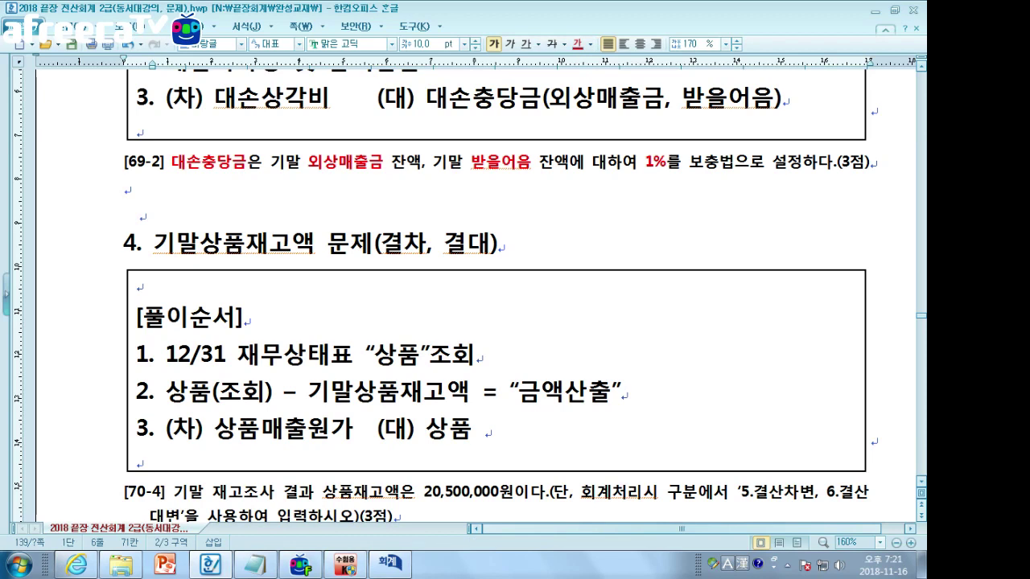
pyautogui.click(885, 30)
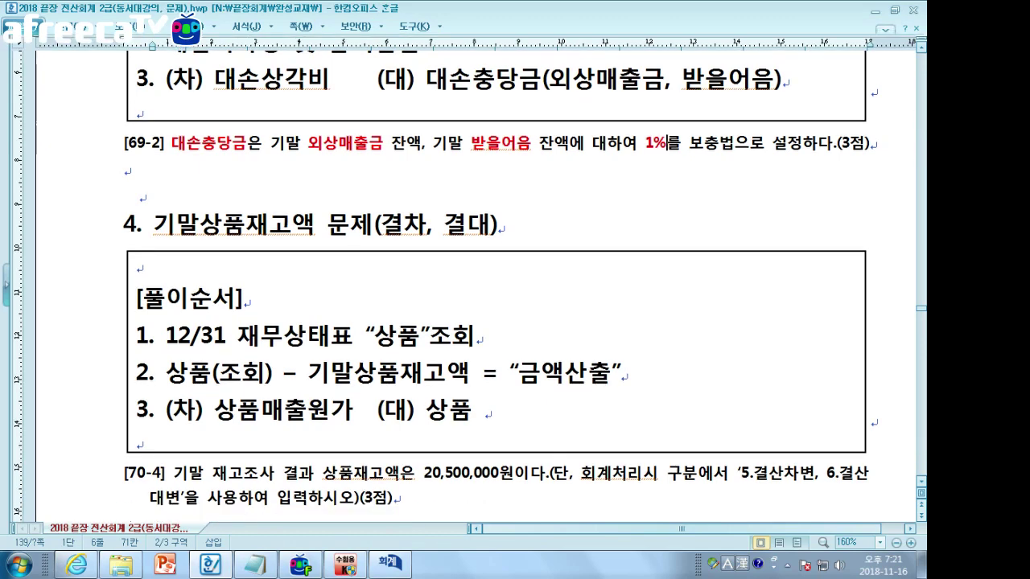
pyautogui.scroll(-2, 921, 489)
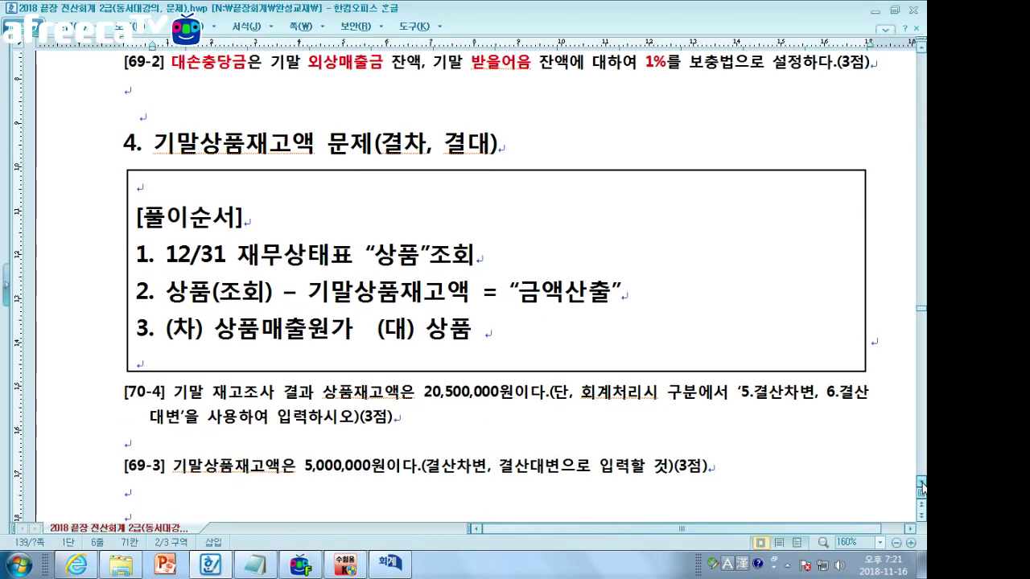
# Bring the 결산자료입력 grid forward and scroll to the 외상매출금 and 받을어음 대손상각 rows
pyautogui.click(389, 565)
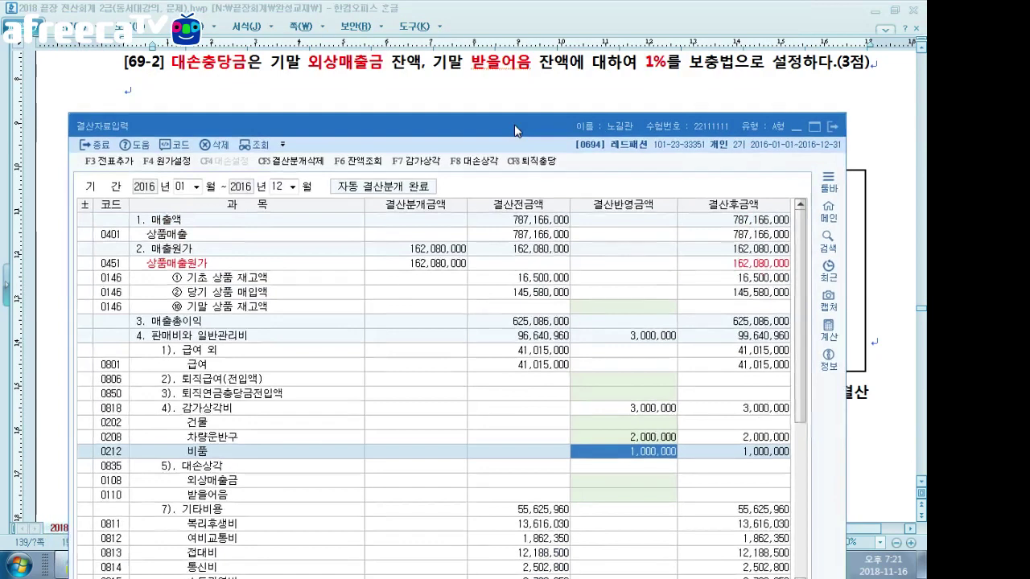
pyautogui.moveTo(514, 130); pyautogui.dragTo(528, 93)
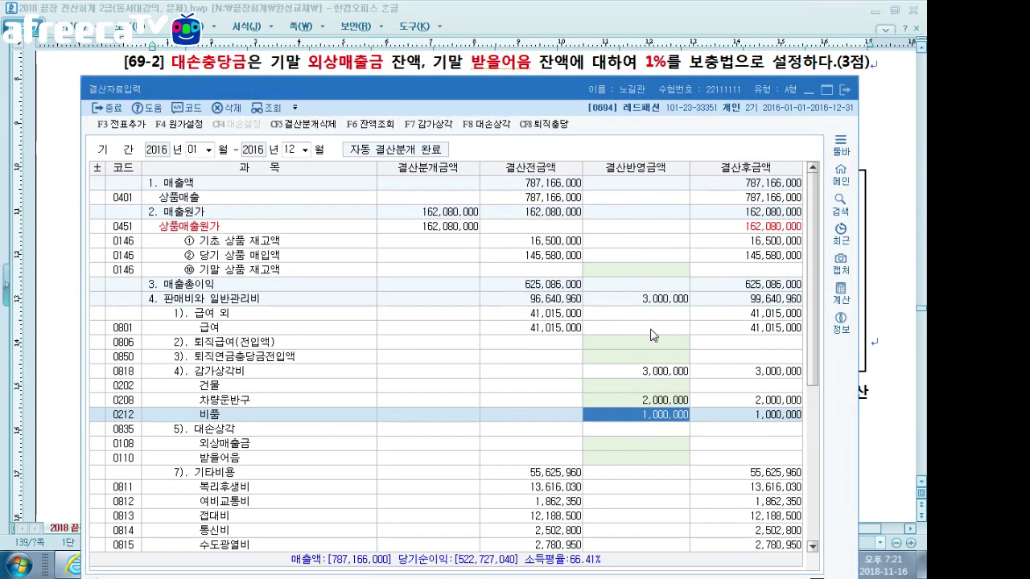
pyautogui.click(611, 353)
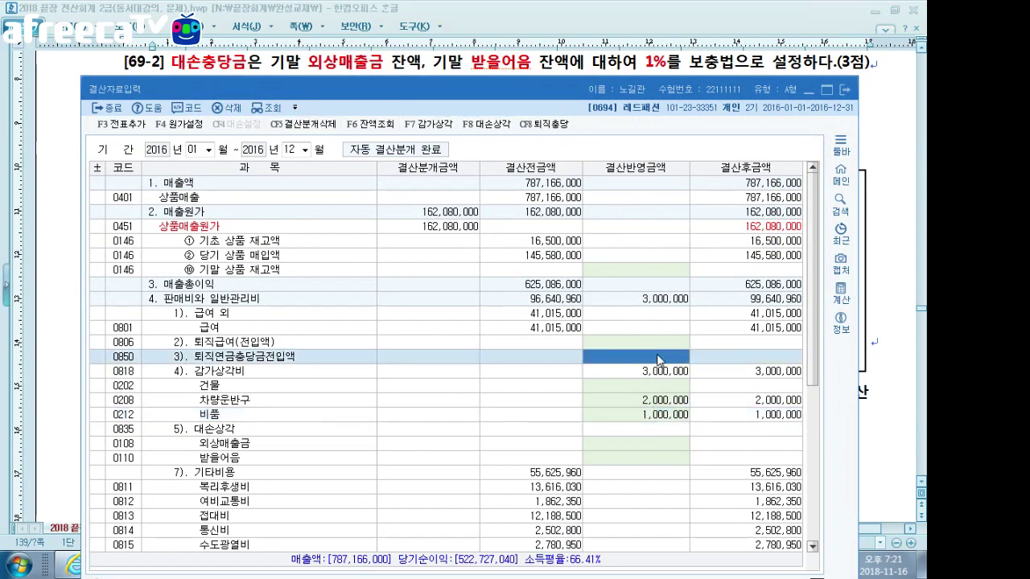
pyautogui.click(637, 444)
pyautogui.scroll(-5, 634, 312)
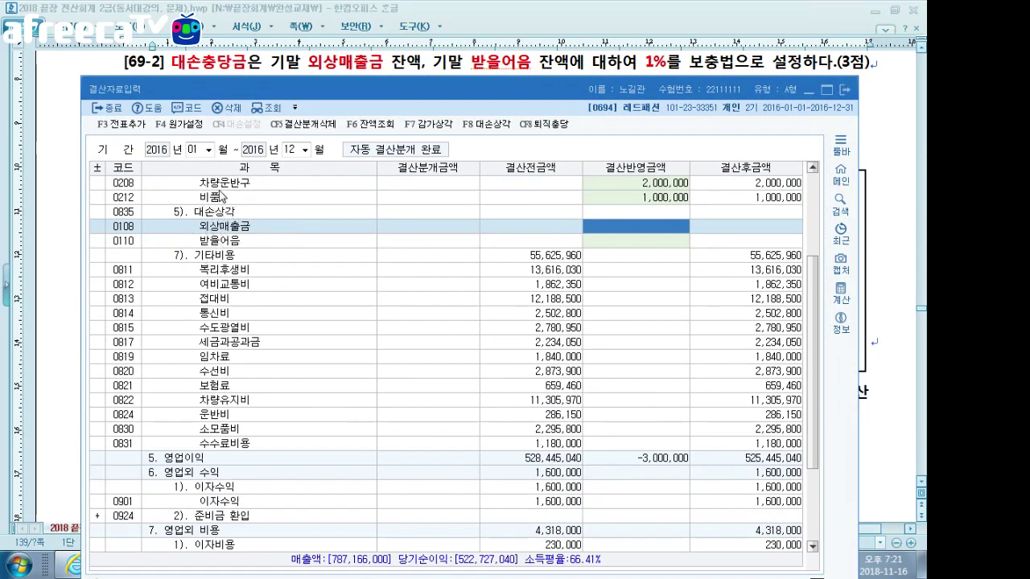
pyautogui.click(606, 245)
pyautogui.click(600, 228)
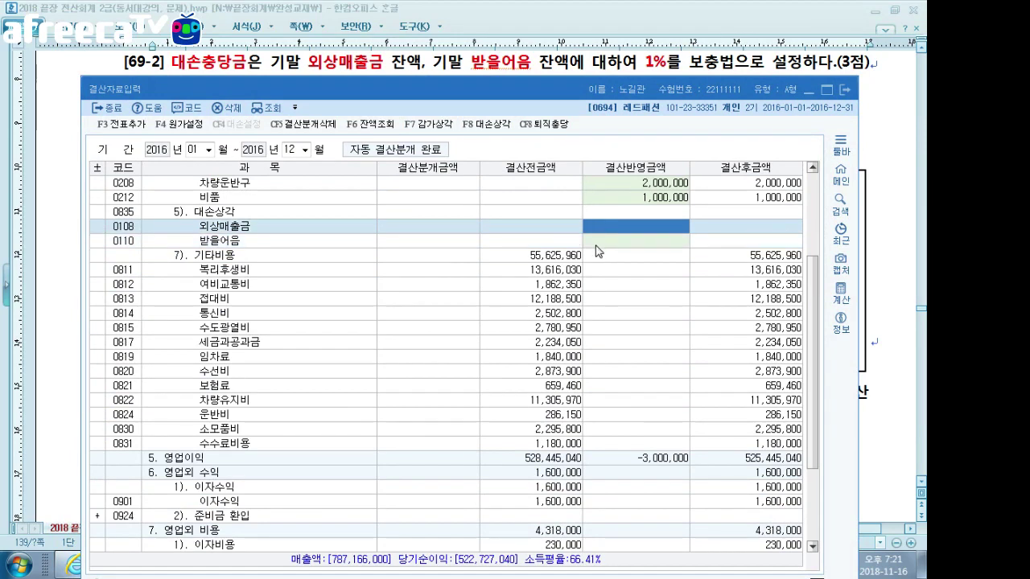
# Open the 대손상각 calculation, try a 2% rate, then restore it to 1%
pyautogui.click(471, 126)
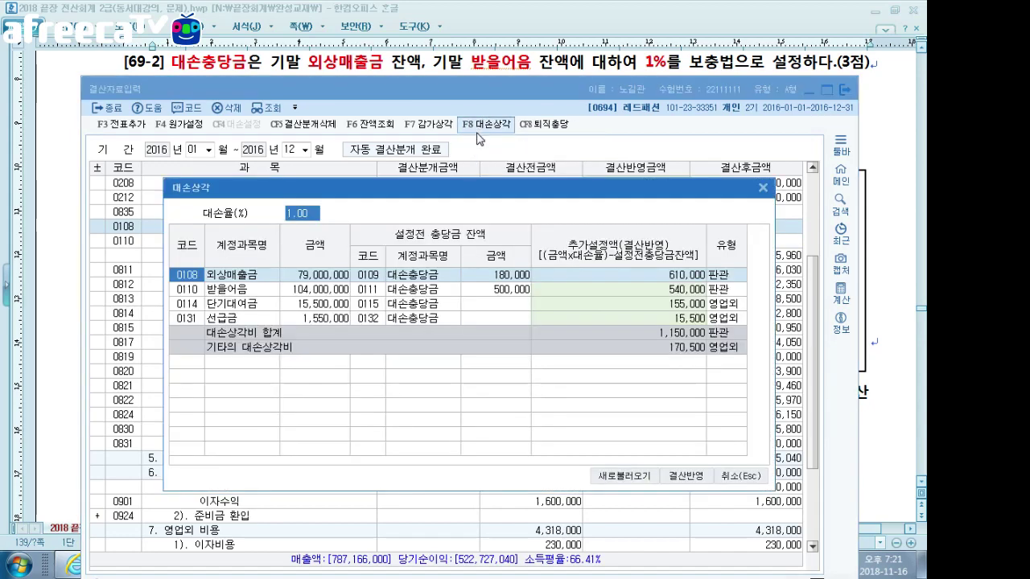
pyautogui.moveTo(465, 193); pyautogui.dragTo(504, 99)
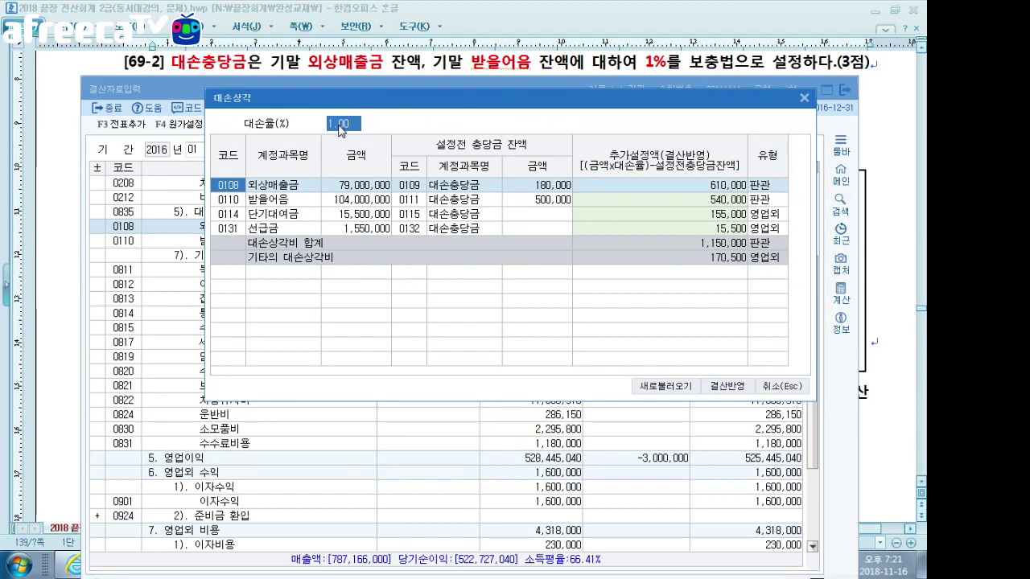
pyautogui.write('2')
pyautogui.press('Return')
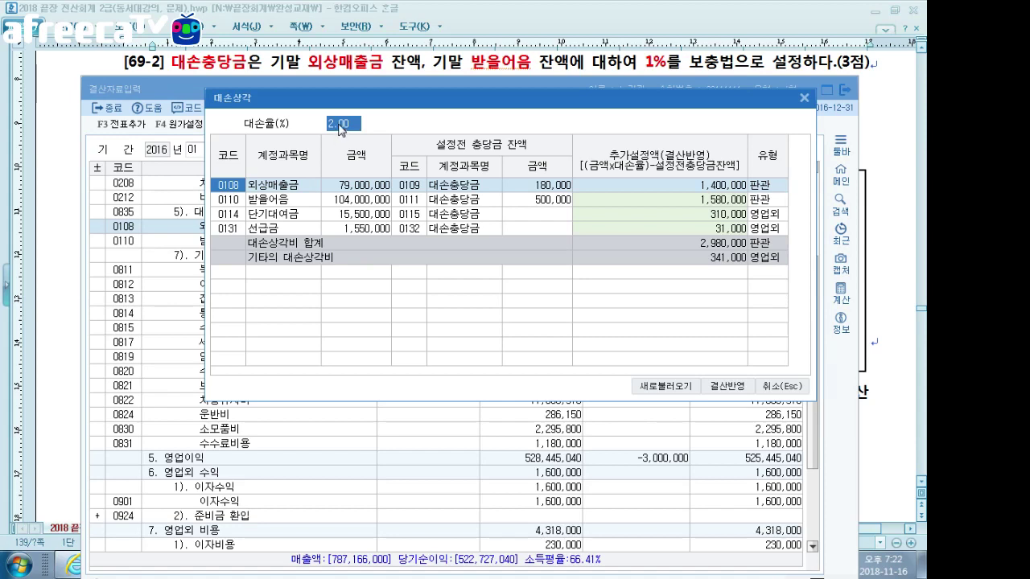
pyautogui.write('1')
pyautogui.press('Return')
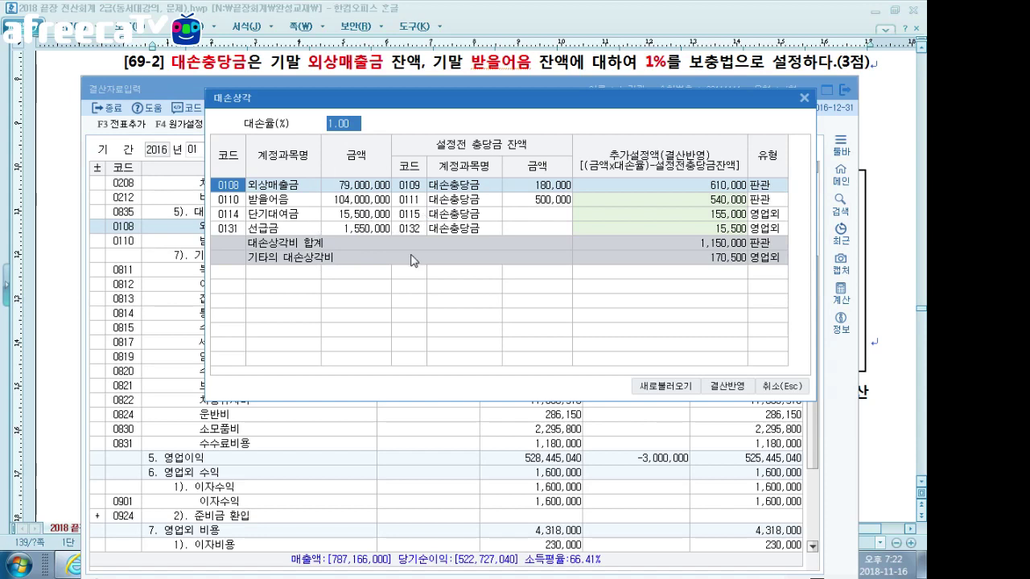
# Review the provisions: 단기대여금 155,000, 받을어음 540,000, 외상매출금 610,000
pyautogui.click(645, 214)
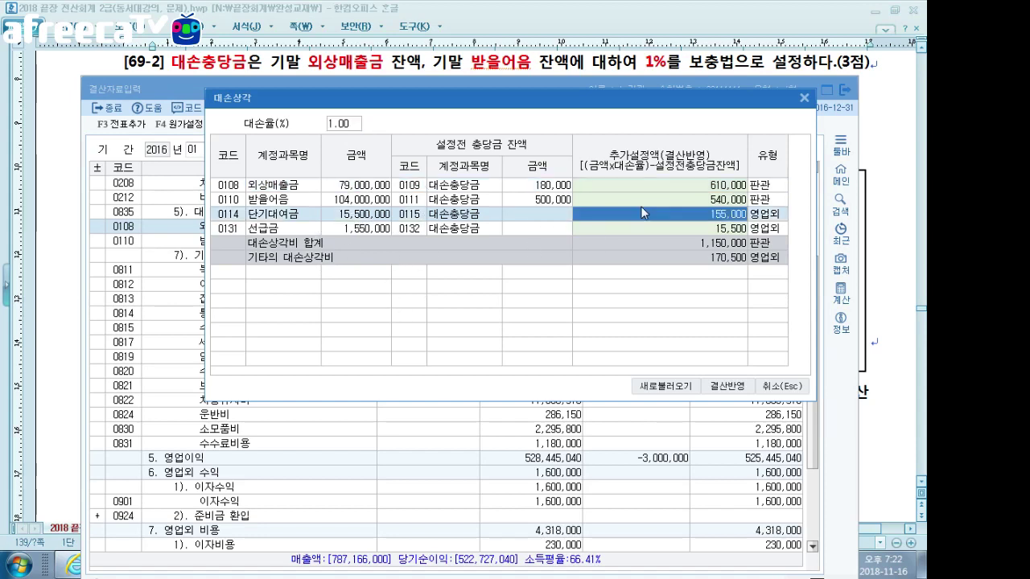
pyautogui.click(644, 200)
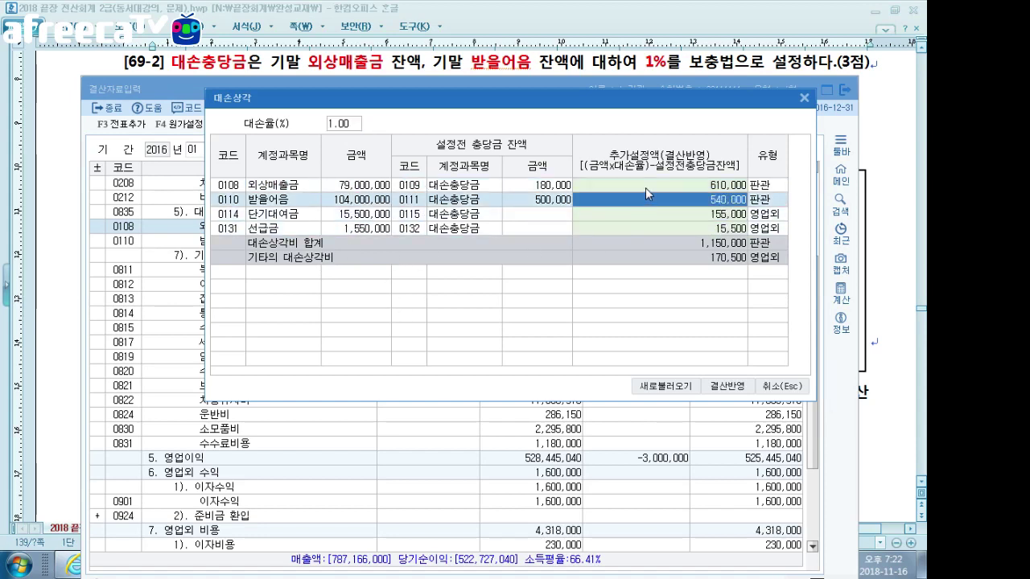
pyautogui.click(645, 187)
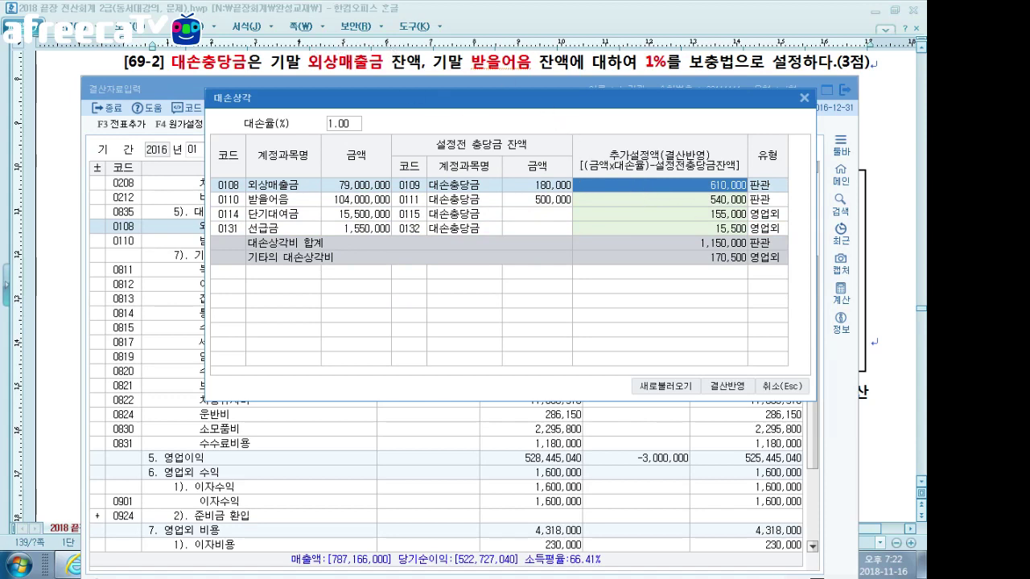
pyautogui.click(616, 214)
pyautogui.click(620, 229)
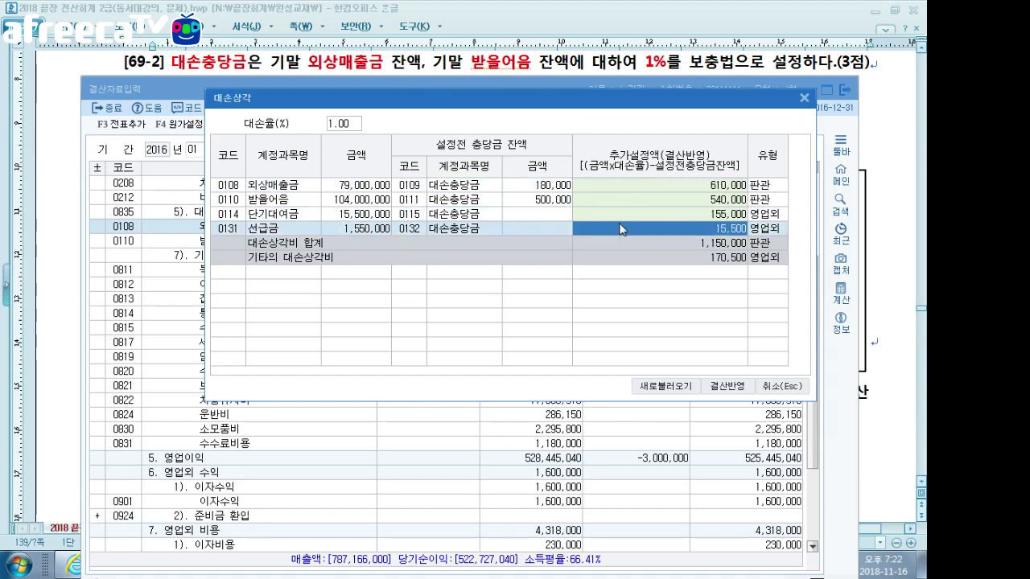
pyautogui.click(623, 212)
pyautogui.click(622, 232)
# Zero the 단기대여금 and 선급금 추가설정액, keeping 610,000 and 540,000
pyautogui.click(624, 217)
pyautogui.write('0')
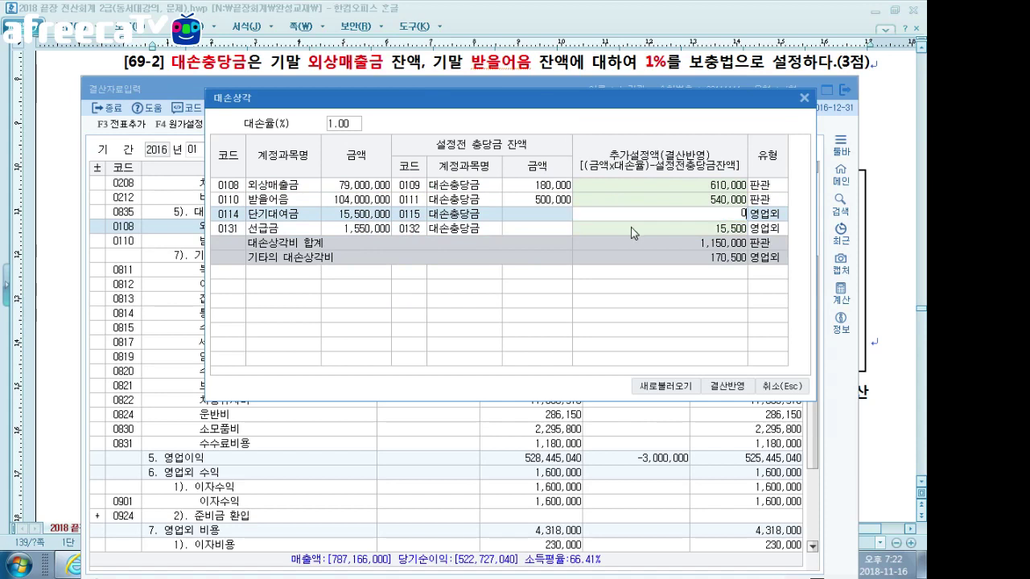
pyautogui.press('Return')
pyautogui.write('0')
pyautogui.press('Return')
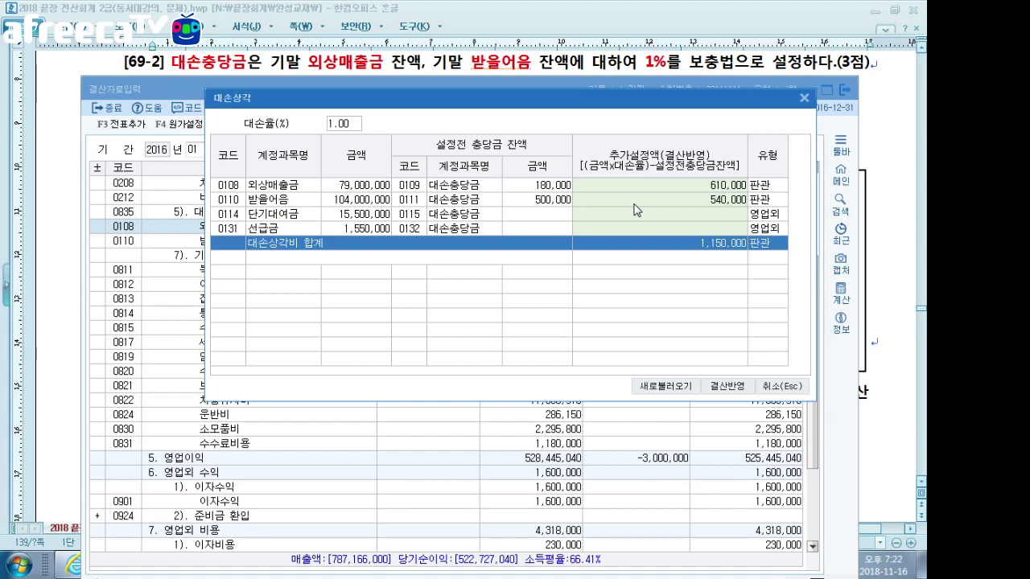
pyautogui.click(653, 186)
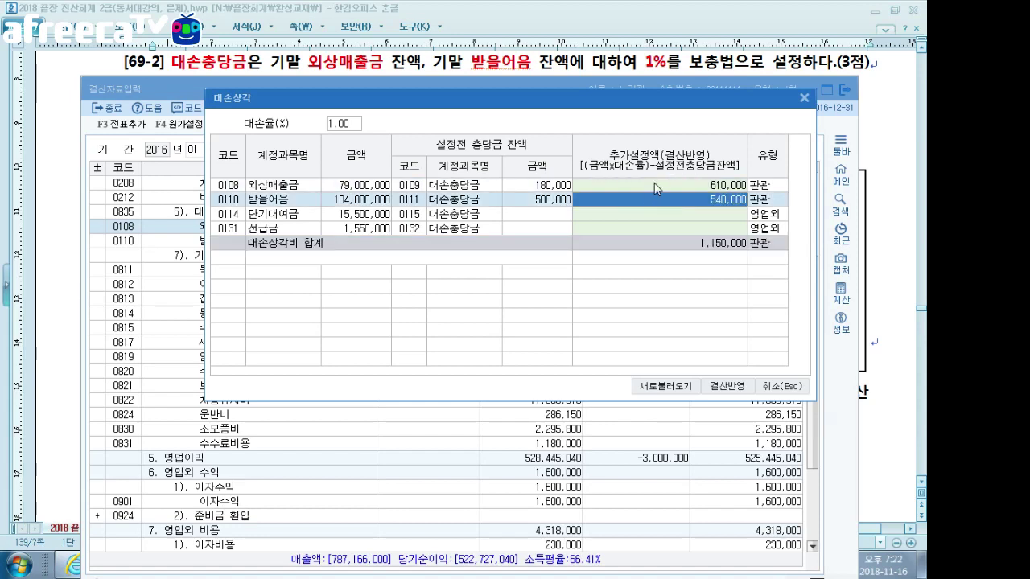
pyautogui.click(654, 188)
pyautogui.click(650, 199)
# Reflect the 610,000 and 540,000 allowances in the closing data with 결산반영
pyautogui.click(727, 389)
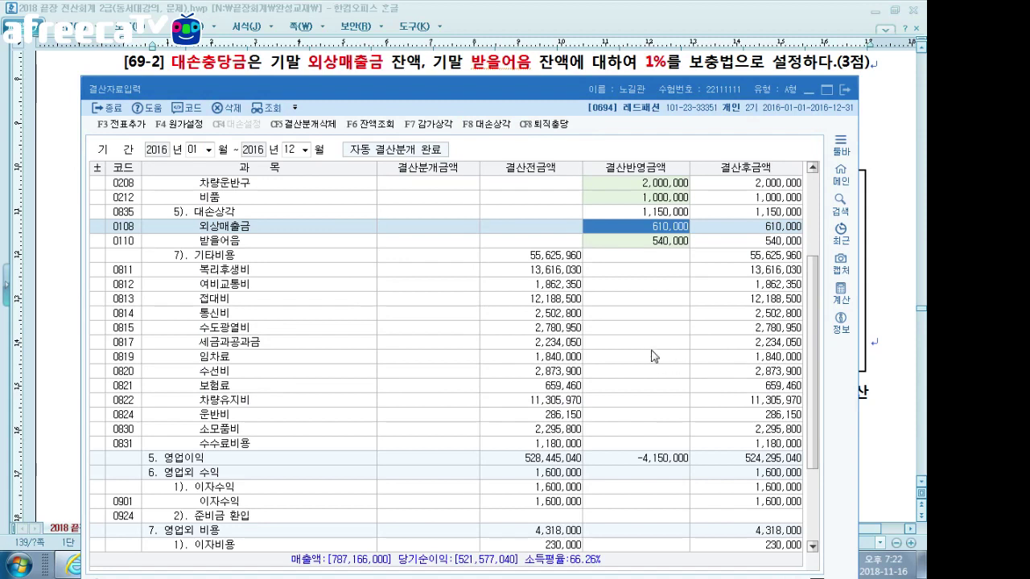
pyautogui.click(647, 241)
pyautogui.click(647, 231)
pyautogui.click(647, 239)
pyautogui.click(645, 230)
pyautogui.click(644, 236)
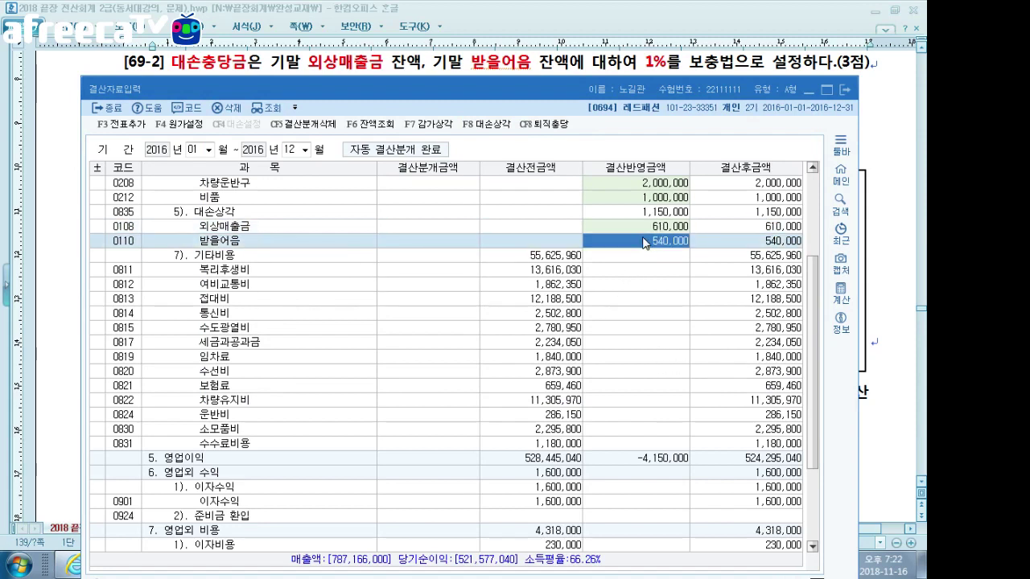
pyautogui.click(642, 232)
pyautogui.click(643, 235)
pyautogui.click(645, 228)
pyautogui.click(645, 237)
# Post the 1,150,000 bad-debt closing entries via 전표추가, confirming both prompts, and return to Hangul
pyautogui.click(129, 124)
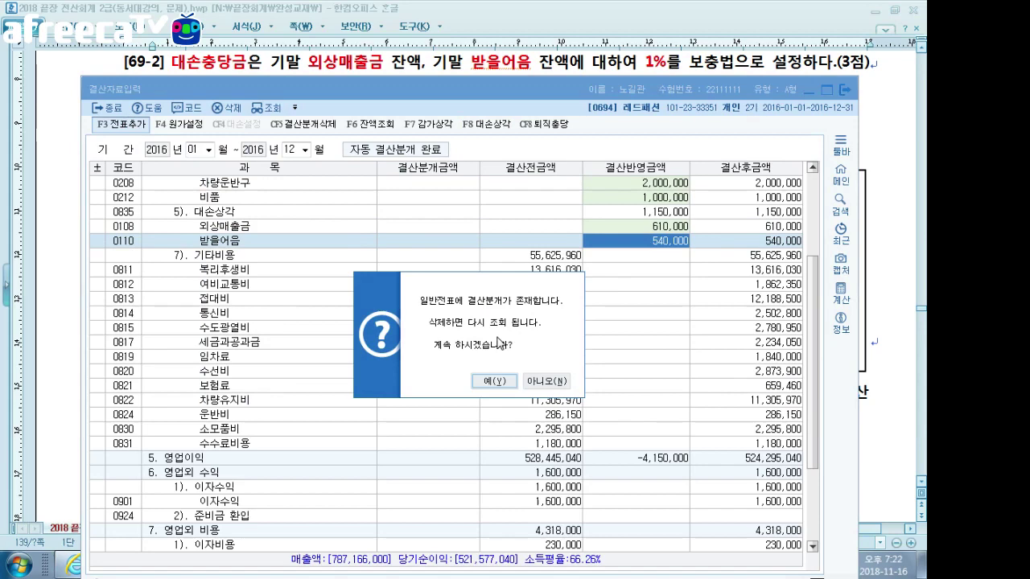
pyautogui.click(493, 380)
pyautogui.click(517, 362)
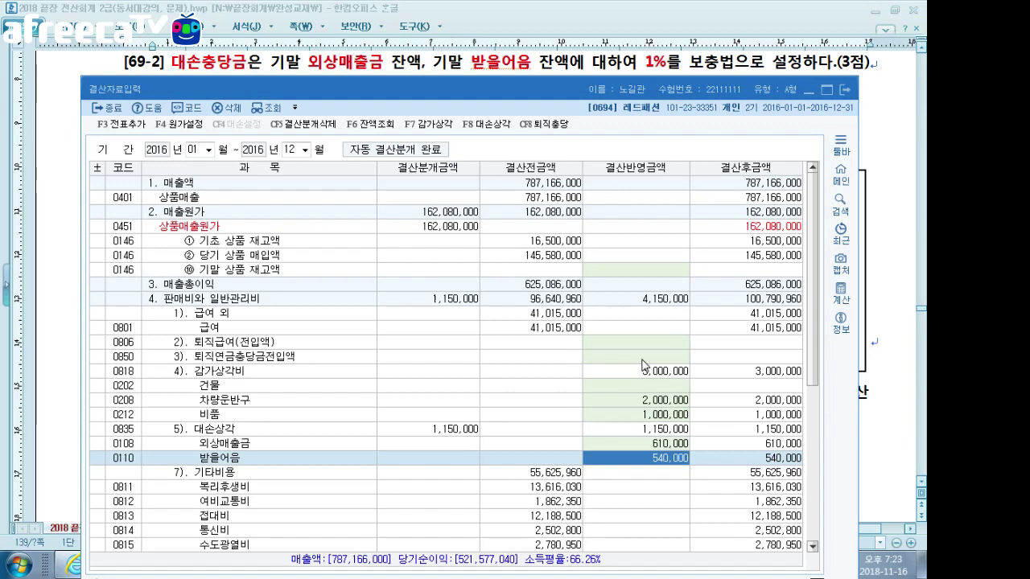
pyautogui.hotkey('alt', 'Tab')
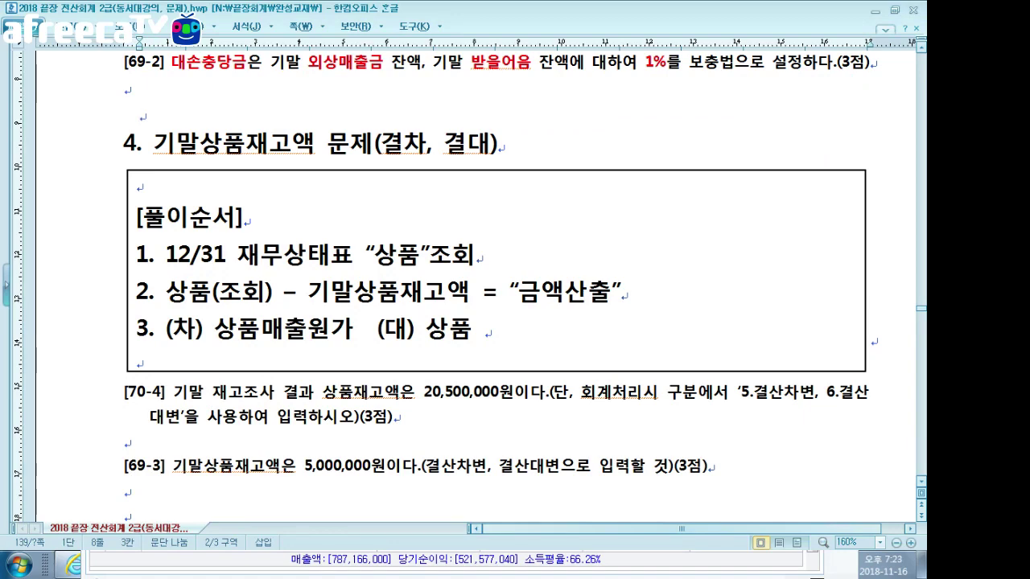
# Scroll past the solution-procedure lines down to problem [70-4]
pyautogui.scroll(-1, 483, 289)
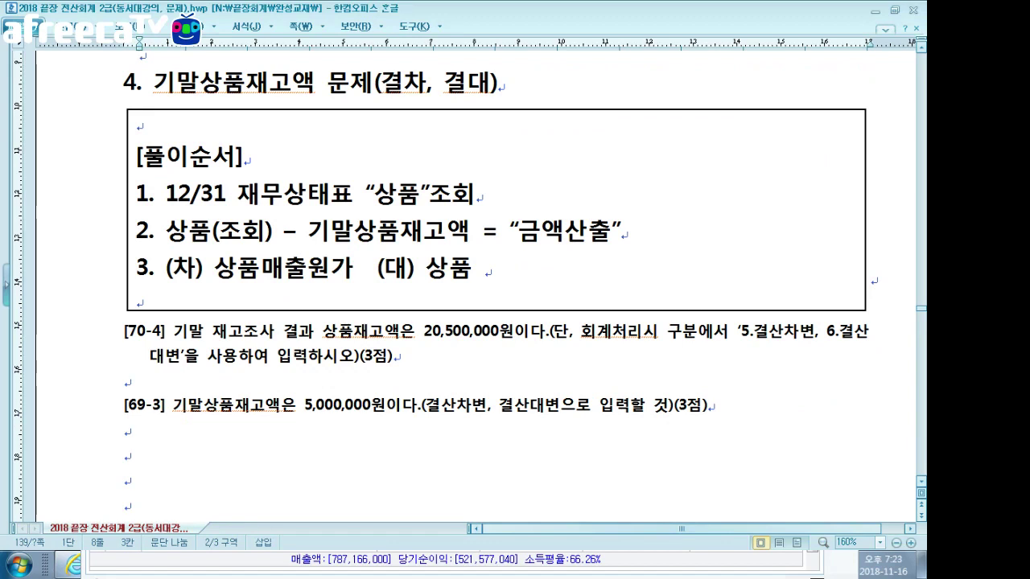
pyautogui.moveTo(137, 157); pyautogui.dragTo(483, 270)
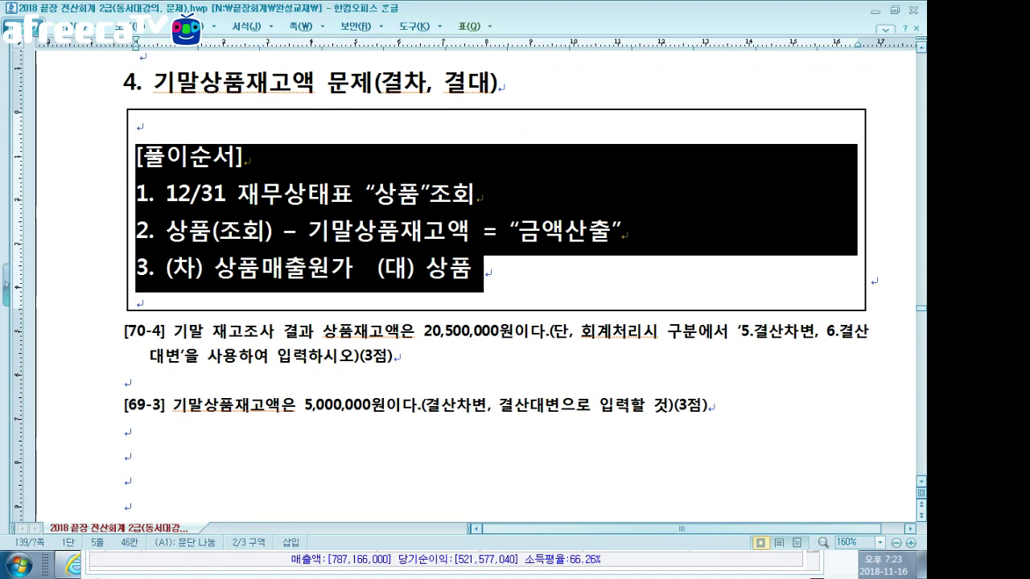
pyautogui.moveTo(471, 272); pyautogui.dragTo(141, 165)
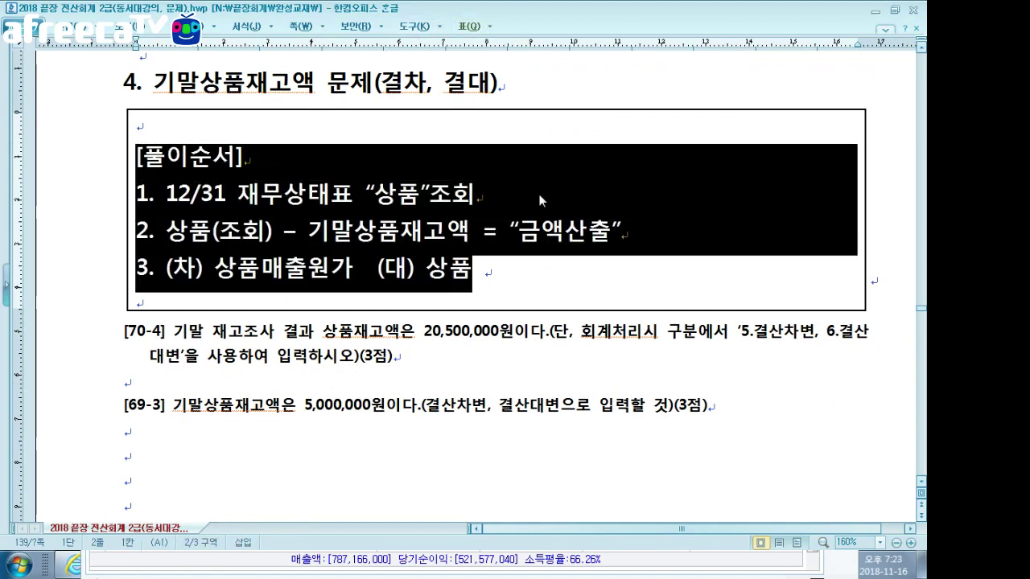
pyautogui.click(476, 193)
pyautogui.scroll(-3, 238, 234)
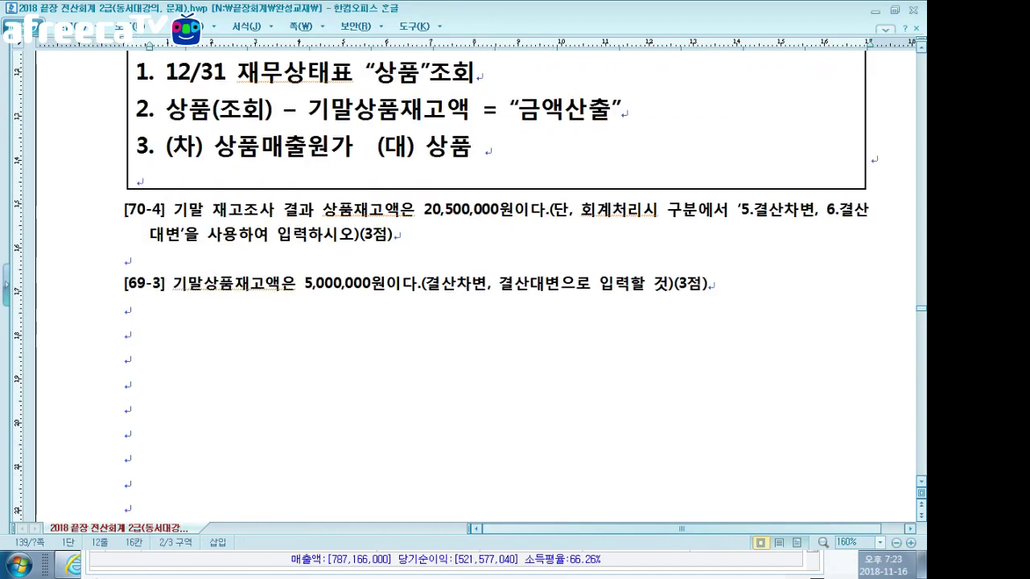
pyautogui.click(238, 235)
# Colour 기말, 상품 and 20,500,000 red in problem [70-4]
pyautogui.moveTo(173, 210); pyautogui.dragTo(204, 210)
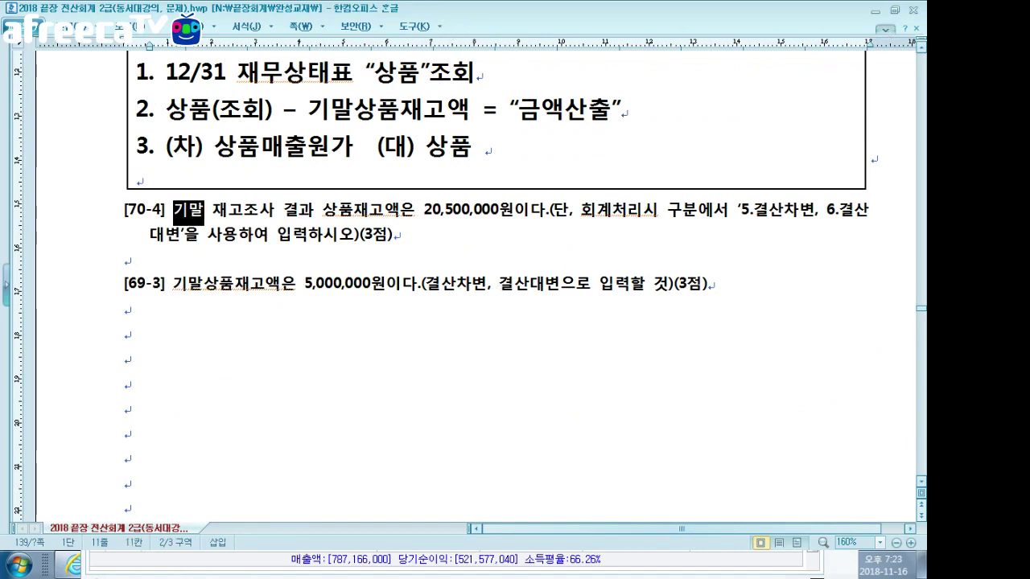
pyautogui.click(885, 29)
pyautogui.click(577, 108)
pyautogui.click(338, 292)
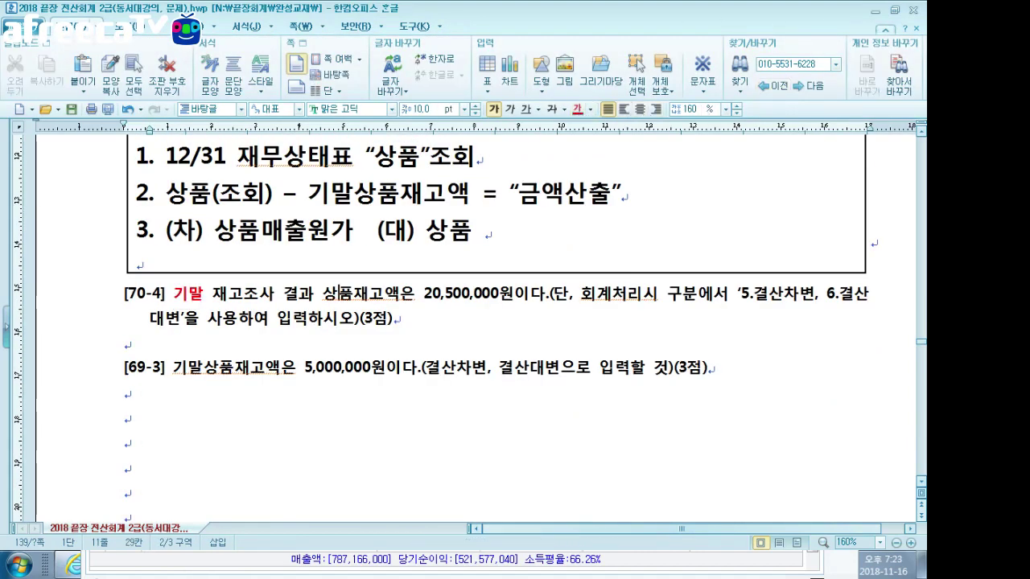
pyautogui.click(885, 29)
pyautogui.moveTo(322, 169); pyautogui.dragTo(354, 169)
pyautogui.click(577, 44)
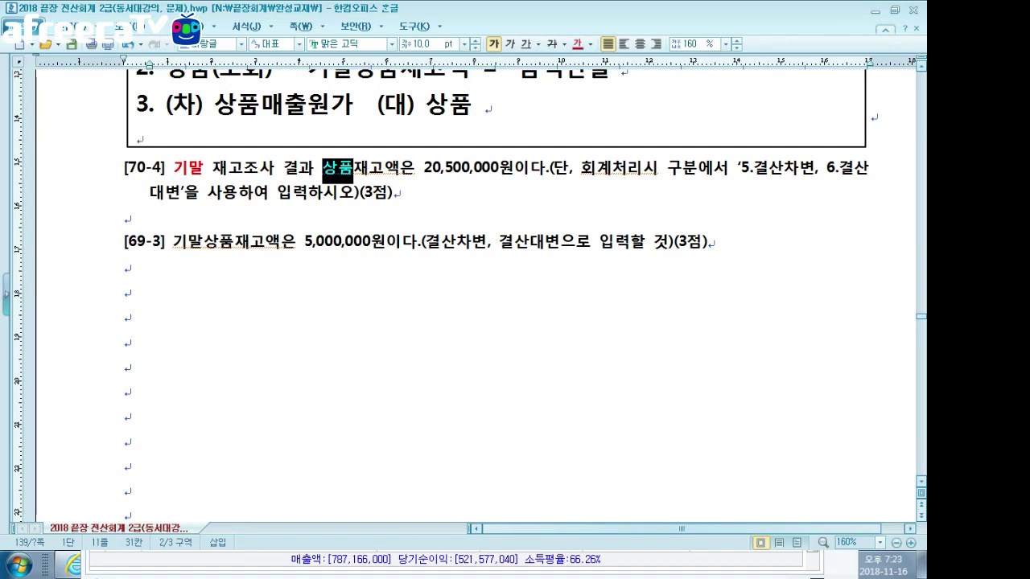
pyautogui.moveTo(424, 170); pyautogui.dragTo(499, 170)
pyautogui.click(578, 45)
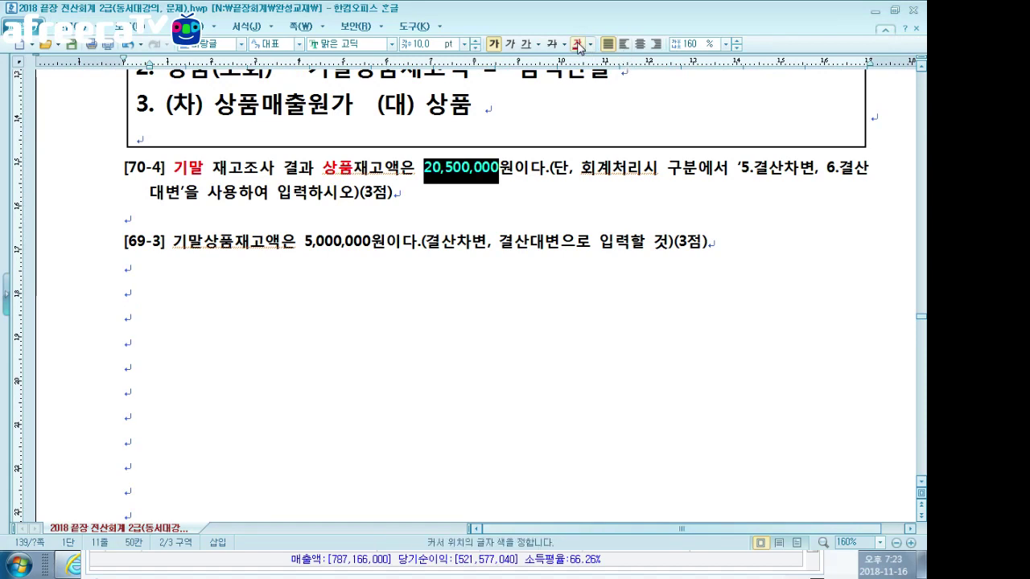
pyautogui.press('Escape')
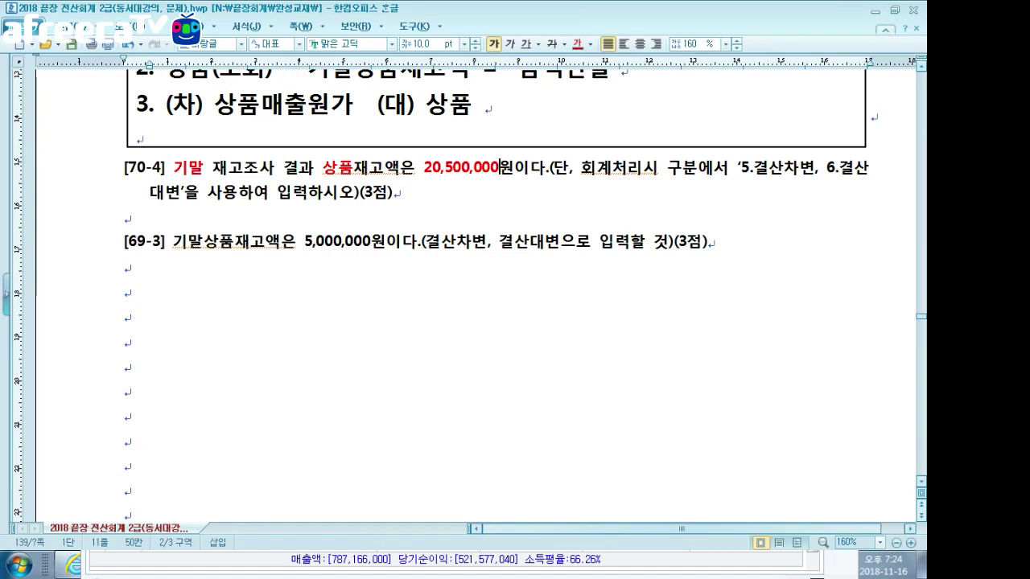
# Save the document and bring the KcLep closing window back
pyautogui.hotkey('alt', 's')
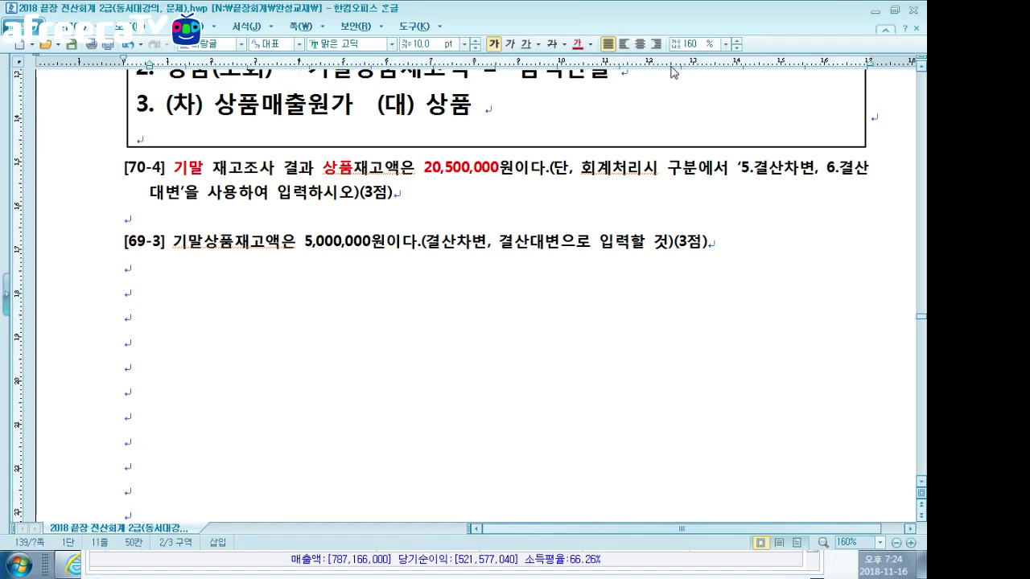
pyautogui.click(885, 29)
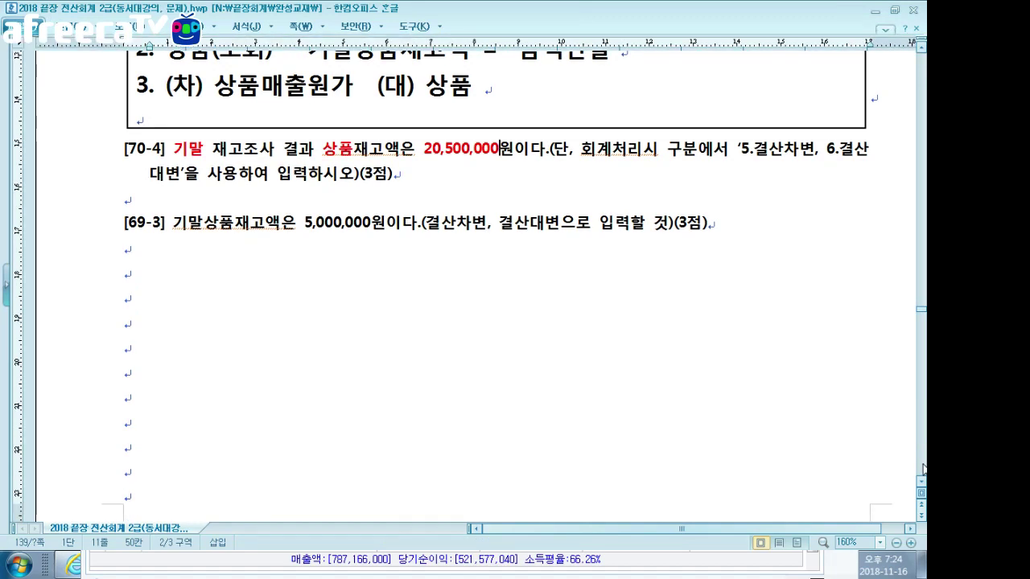
pyautogui.scroll(-3, 470, 286)
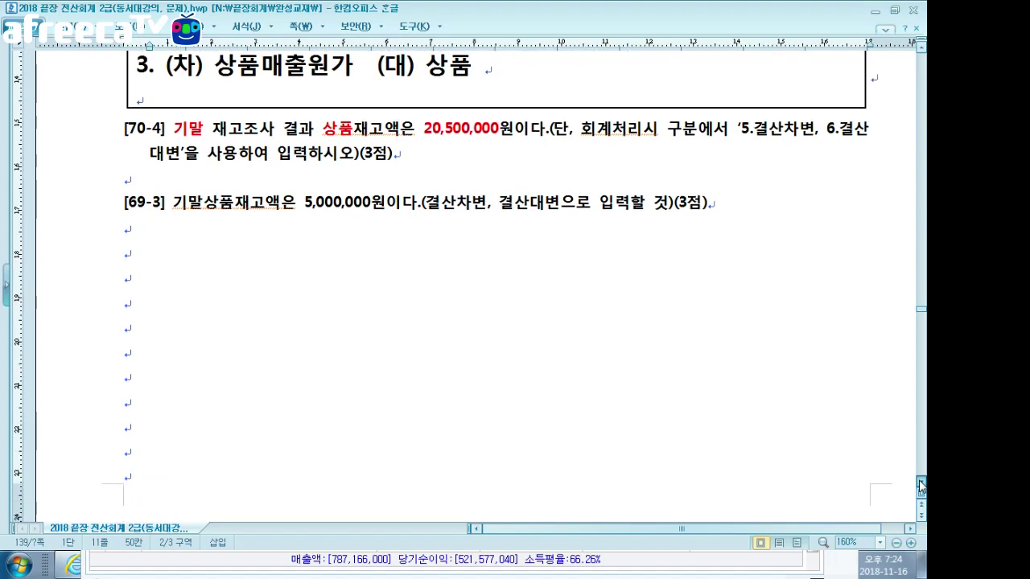
pyautogui.click(384, 567)
# Enter 20,500,000 as the 기말 상품 재고액 closing amount
pyautogui.moveTo(486, 97)
pyautogui.mouseDown()
pyautogui.moveTo(481, 122)
pyautogui.moveTo(480, 105)
pyautogui.mouseUp()
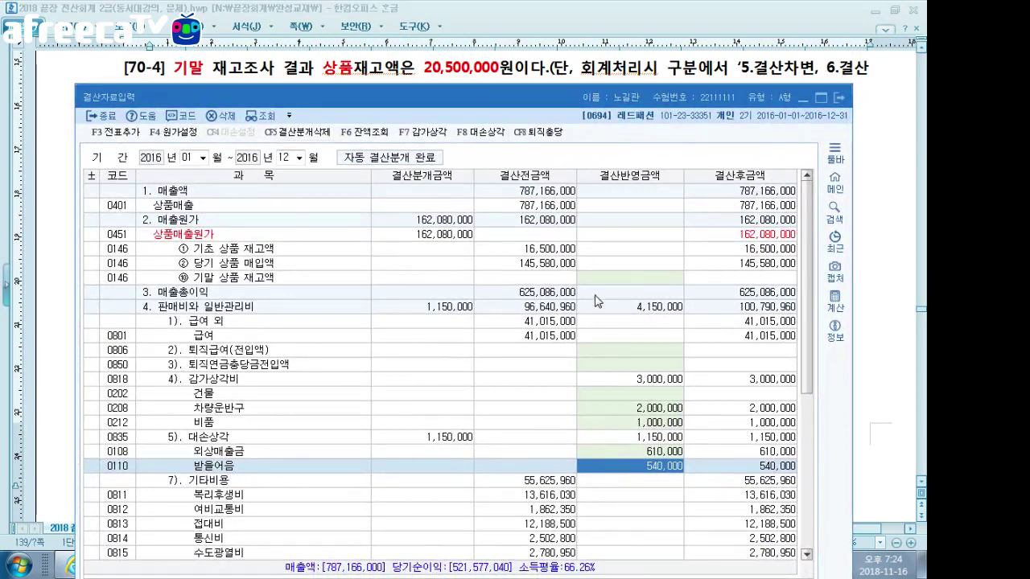
pyautogui.click(621, 282)
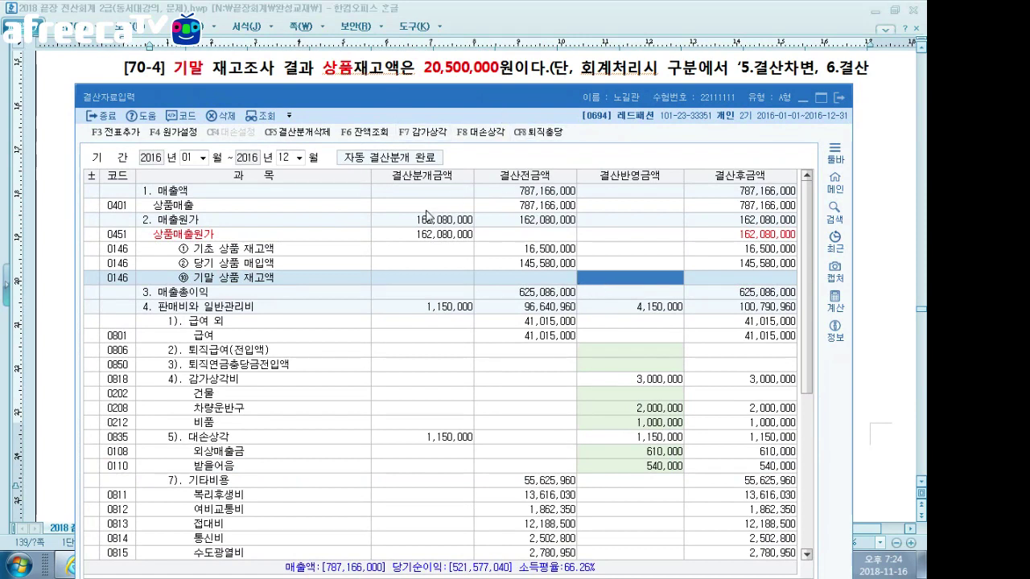
pyautogui.write('20500000')
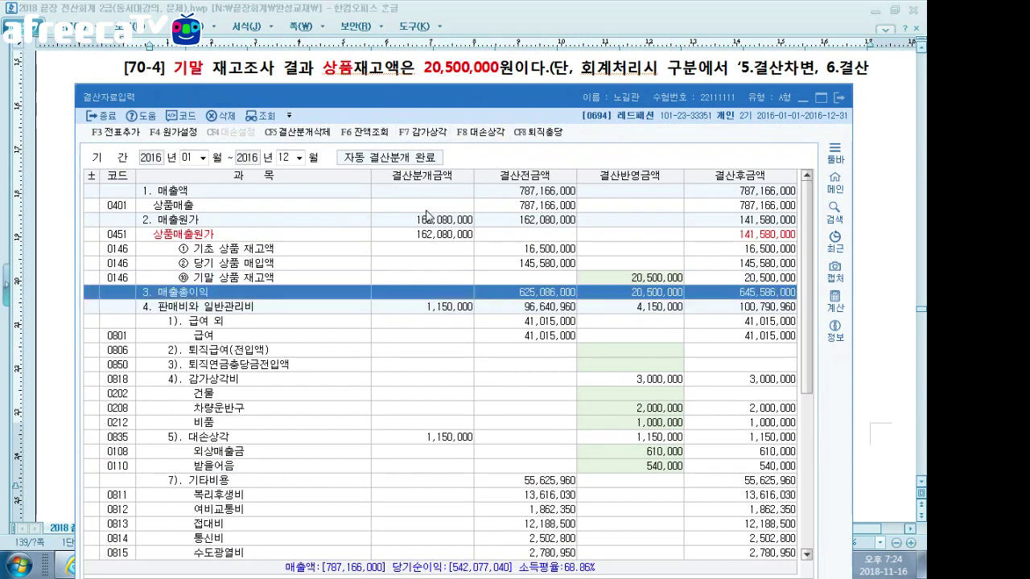
pyautogui.press('Return')
# Set the period 01–12 and accept loading the previously saved closing data
pyautogui.click(112, 132)
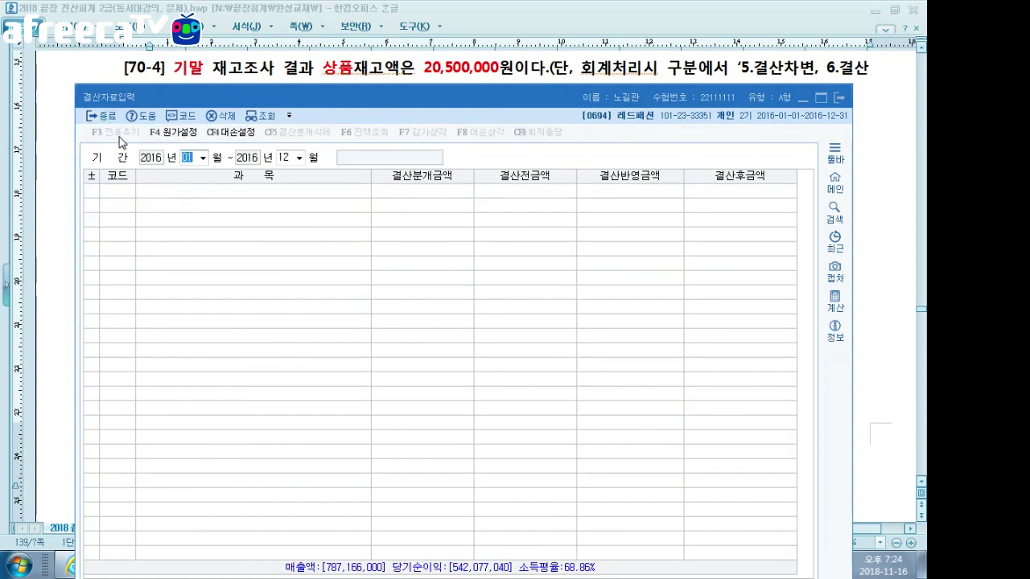
pyautogui.press('Return')
pyautogui.press('Return')
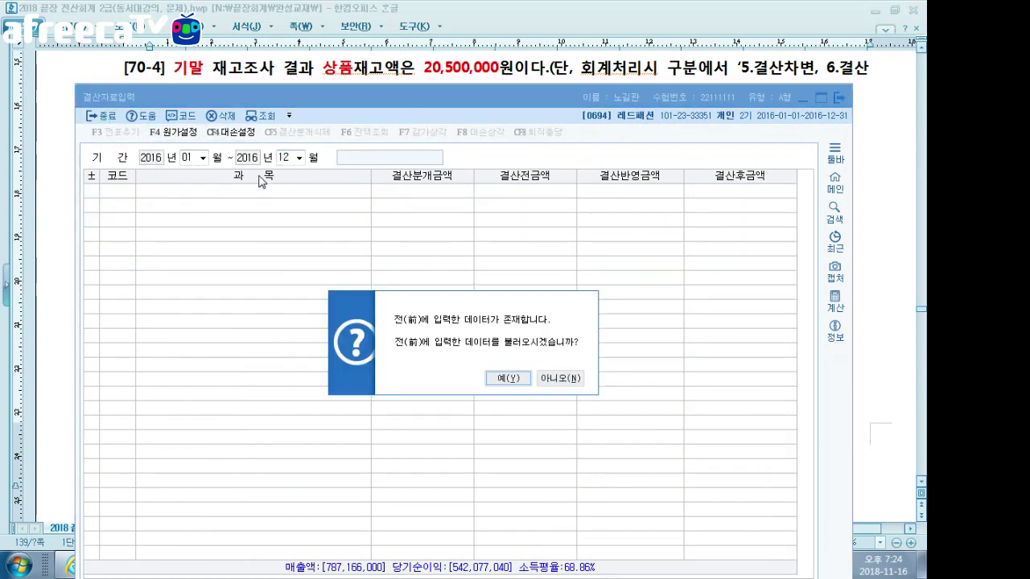
pyautogui.click(508, 378)
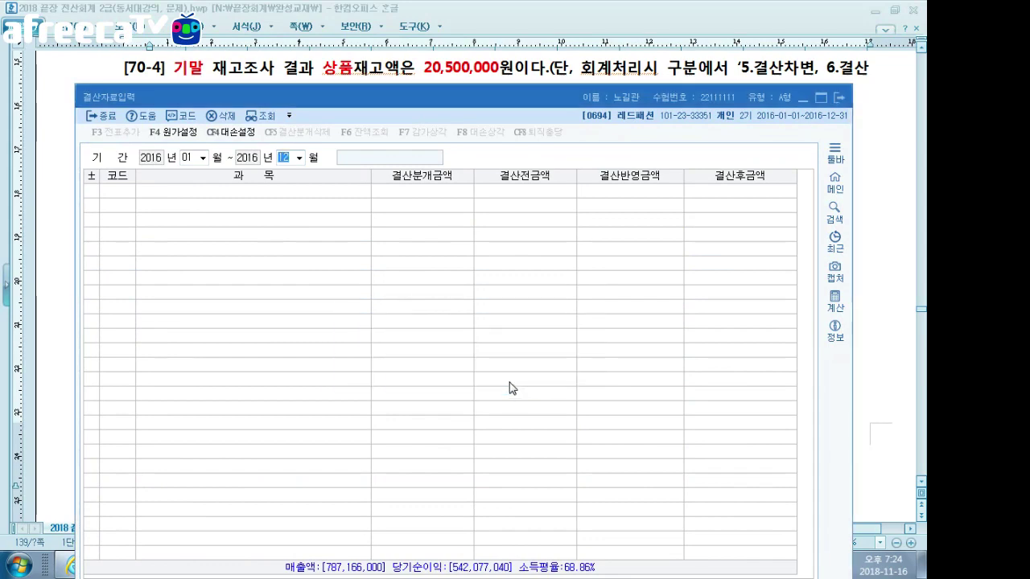
pyautogui.scroll(-3, 549, 326)
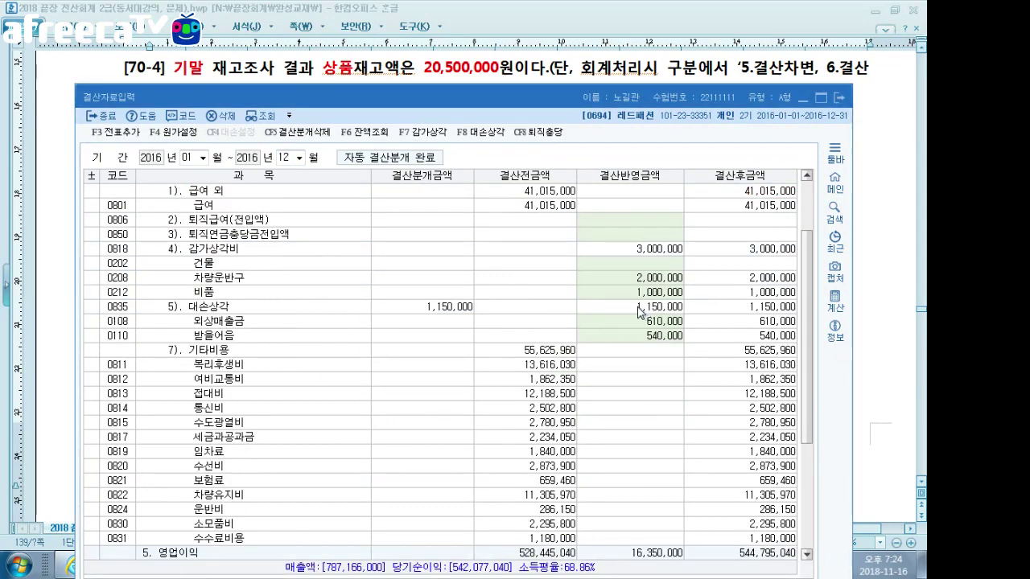
pyautogui.scroll(1, 635, 314)
pyautogui.scroll(1, 635, 311)
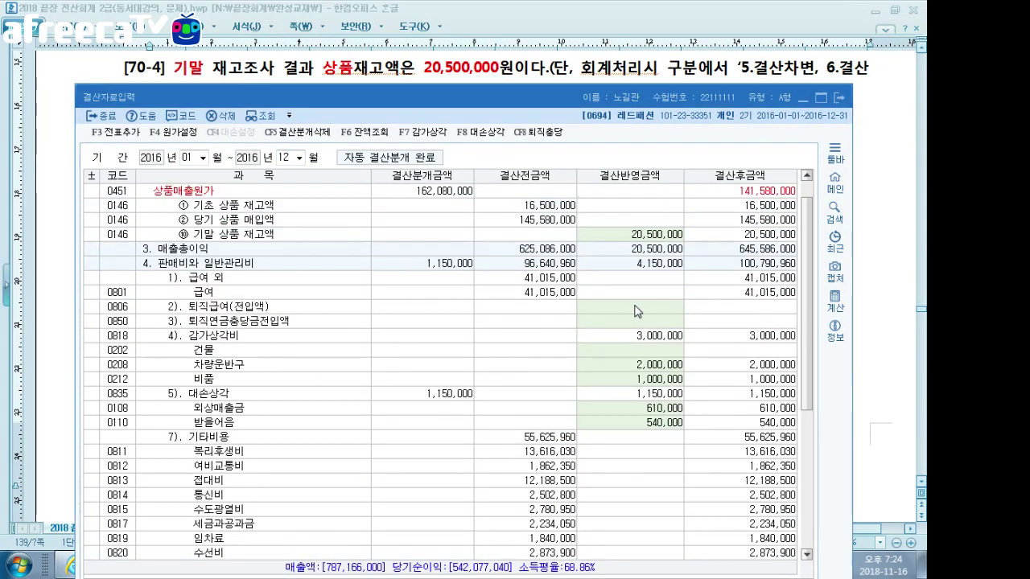
pyautogui.click(629, 234)
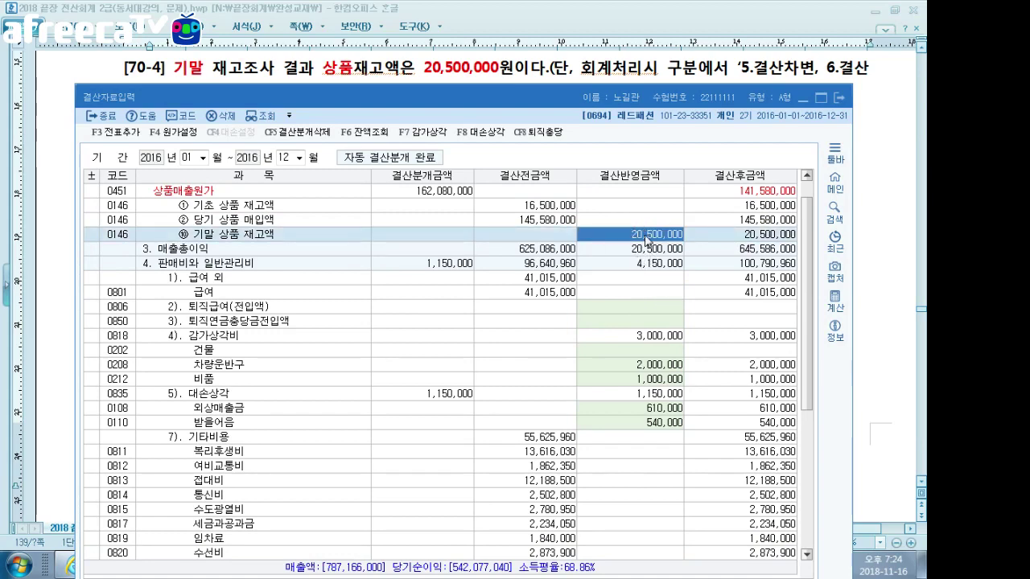
# Post the closing entries to the general journal with F3, confirming both prompts
pyautogui.press('F3')
pyautogui.click(487, 388)
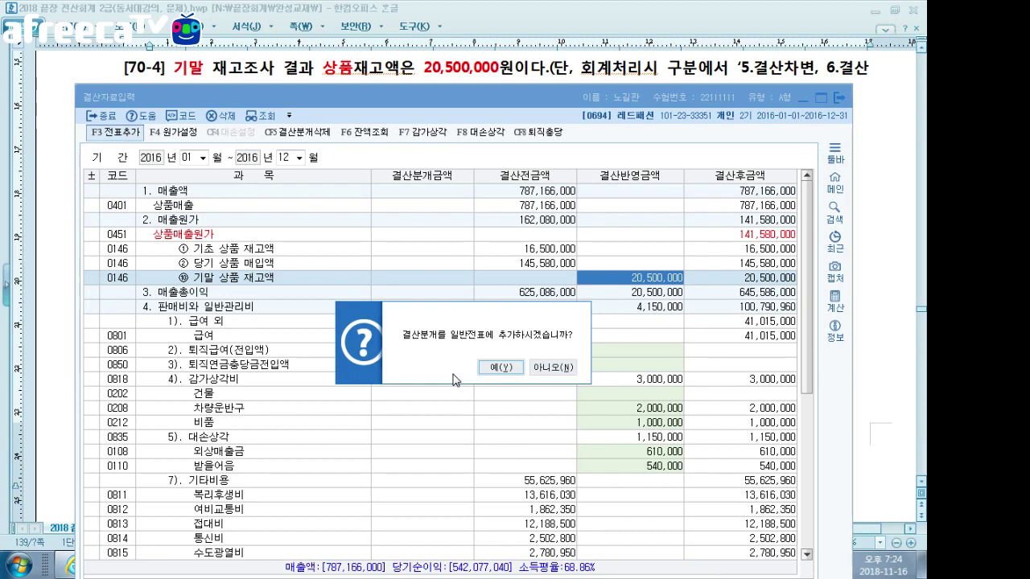
pyautogui.click(503, 367)
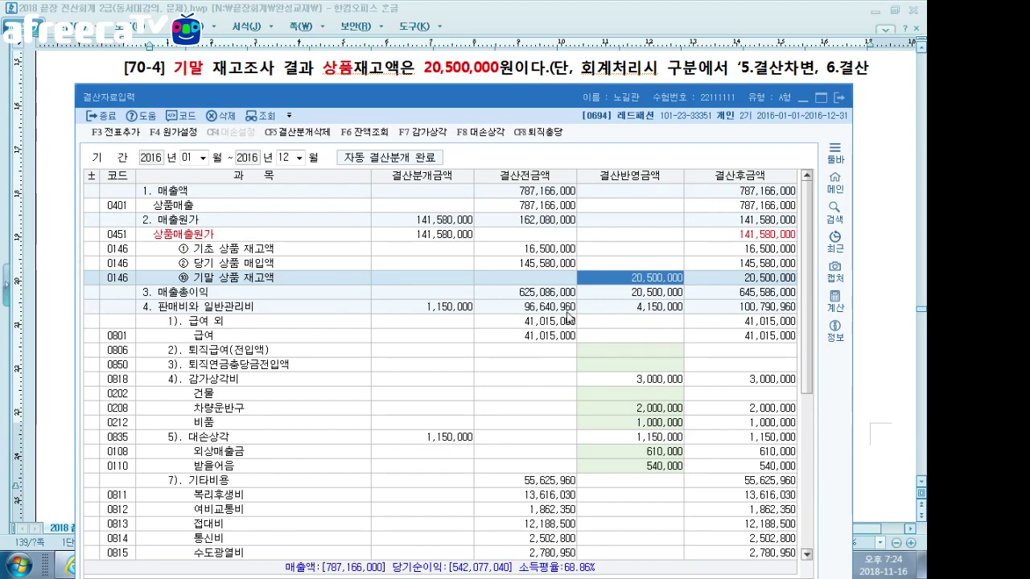
pyautogui.hotkey('alt', 'Tab')
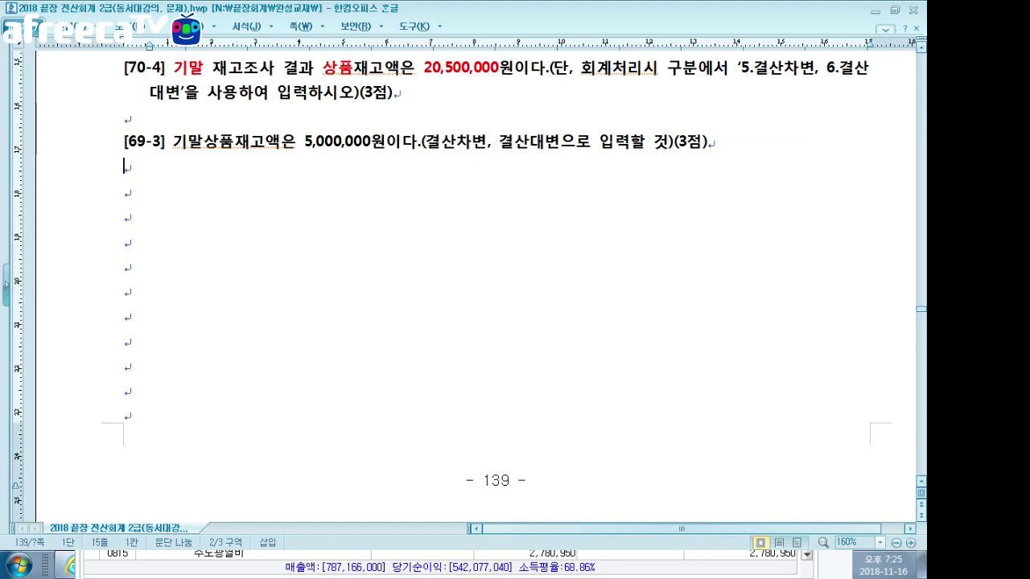
# Colour 기말상품재고액 and 5,000,000원 red in question [69-3]
pyautogui.moveTo(173, 142); pyautogui.dragTo(281, 142)
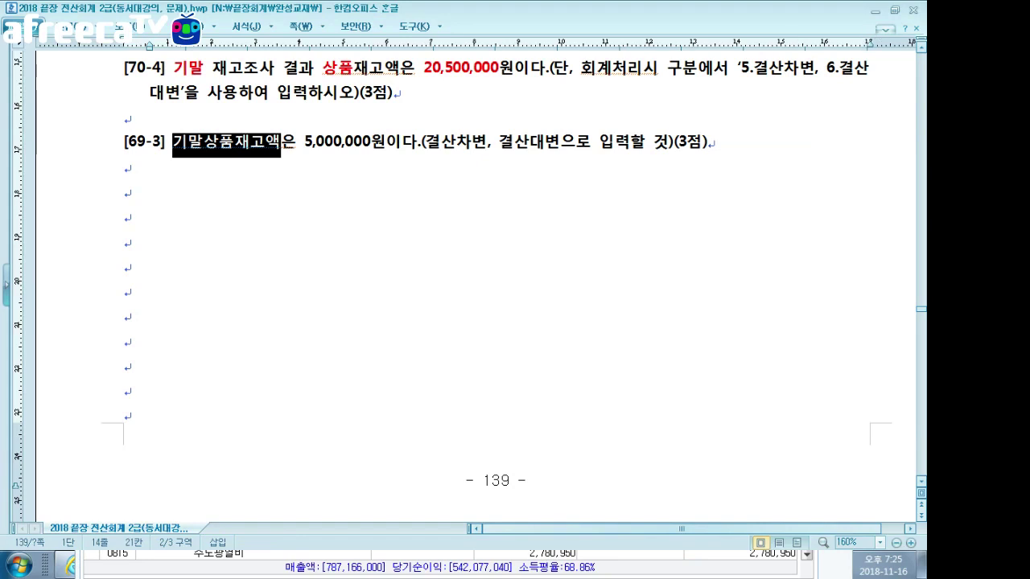
pyautogui.click(885, 30)
pyautogui.click(576, 111)
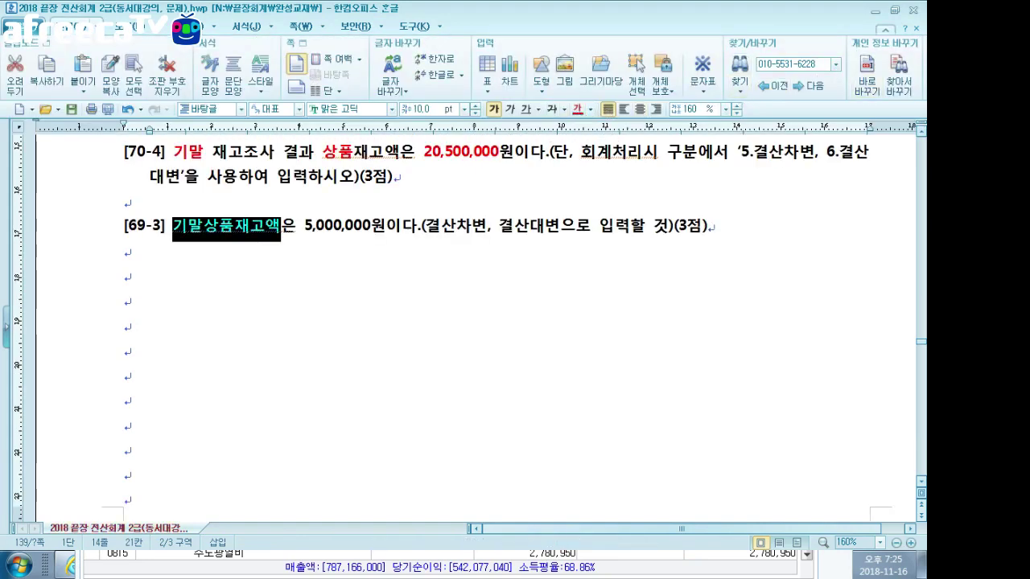
pyautogui.moveTo(305, 227); pyautogui.dragTo(385, 227)
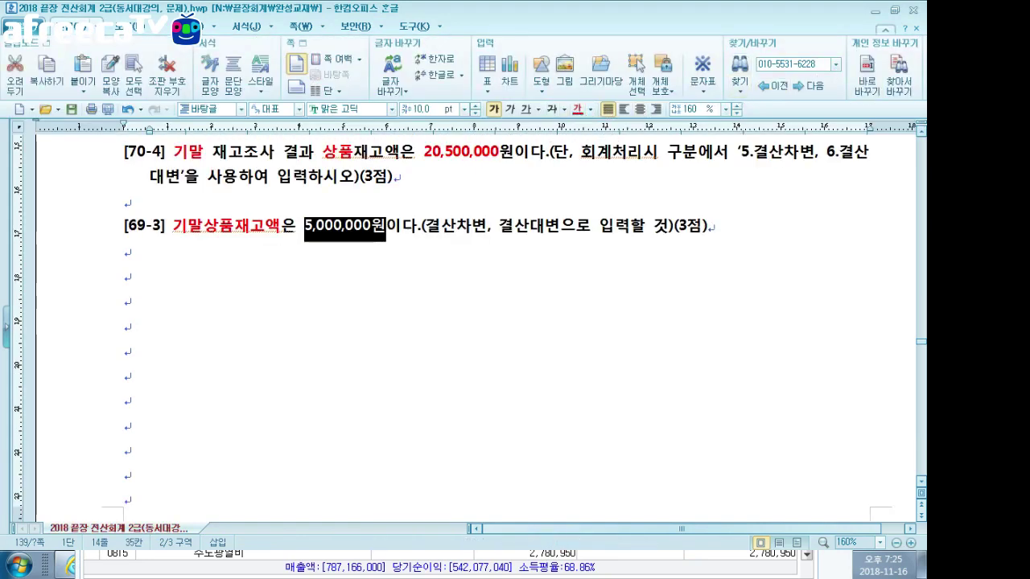
pyautogui.click(576, 110)
pyautogui.click(885, 30)
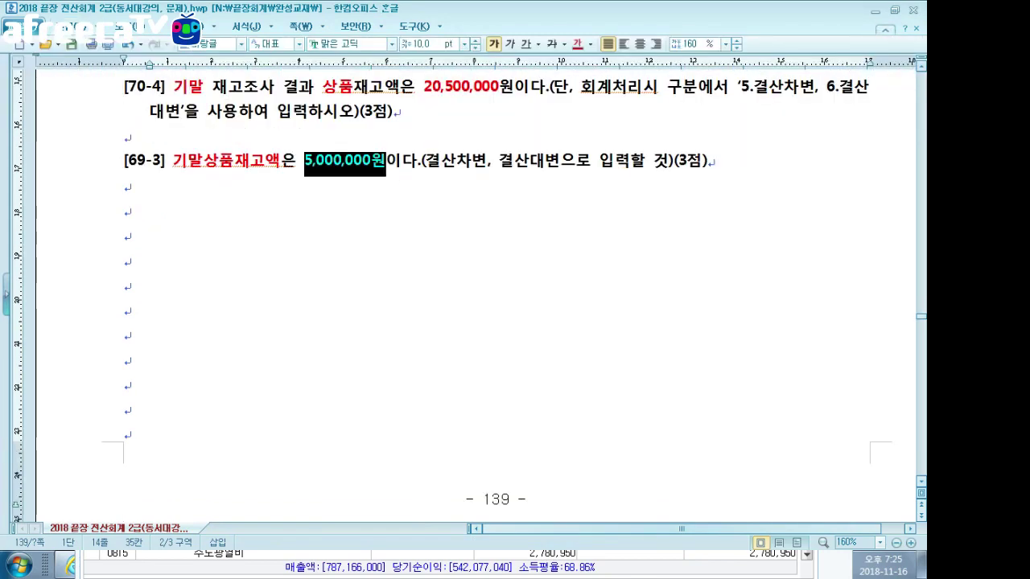
# Bring the 결산자료입력 grid back and move it below question [69-3]
pyautogui.scroll(-1, 497, 520)
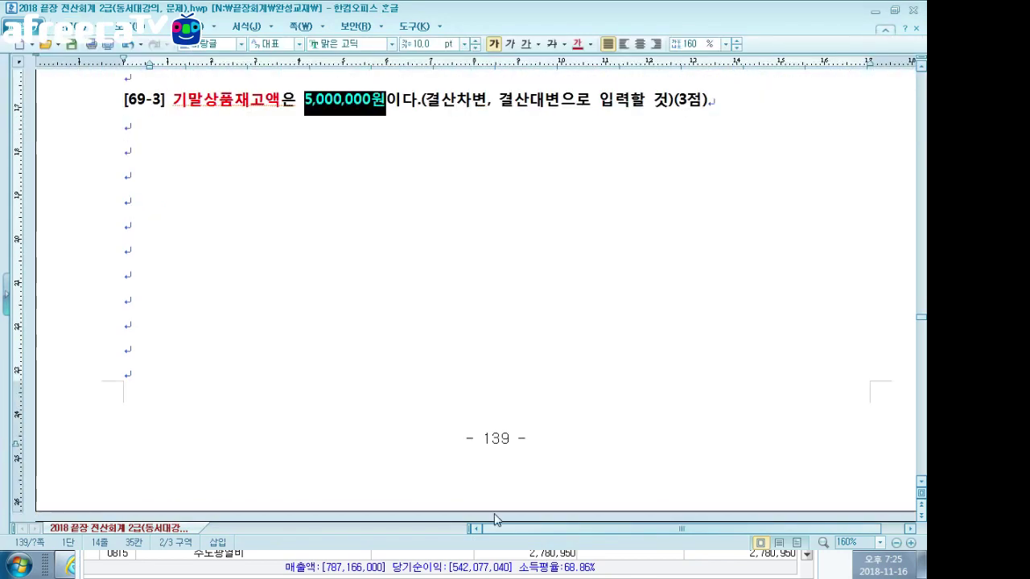
pyautogui.click(408, 565)
pyautogui.moveTo(471, 92); pyautogui.dragTo(473, 127)
pyautogui.click(634, 328)
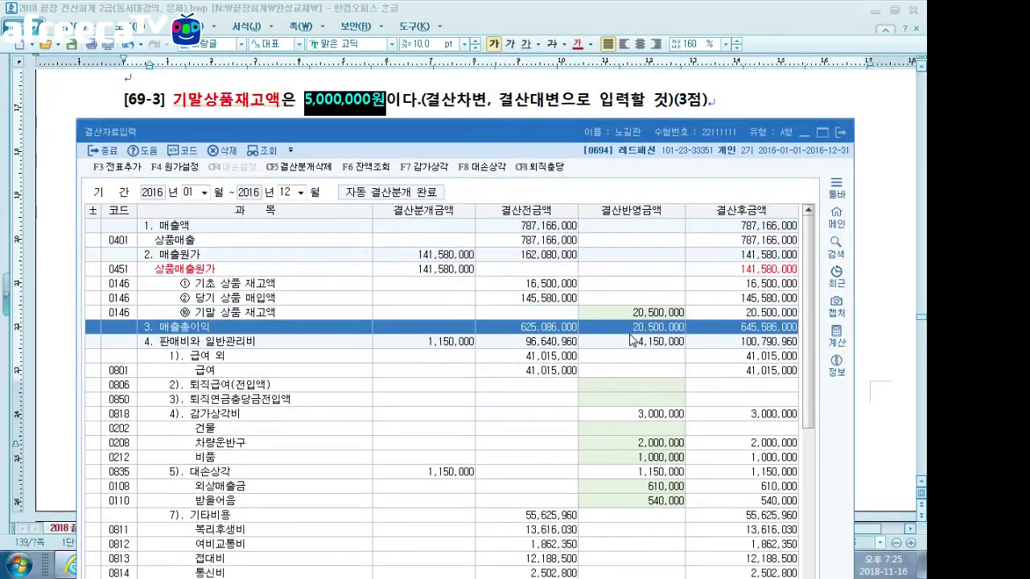
# Replace the 20,500,000 ending merchandise inventory with 5,000,000
pyautogui.click(619, 314)
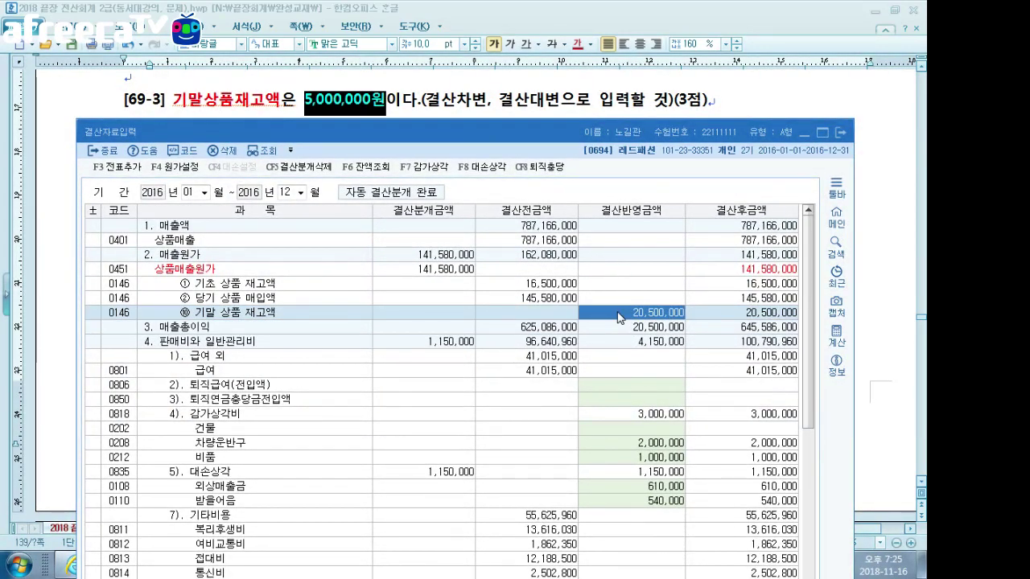
pyautogui.press('Delete')
pyautogui.press('Return')
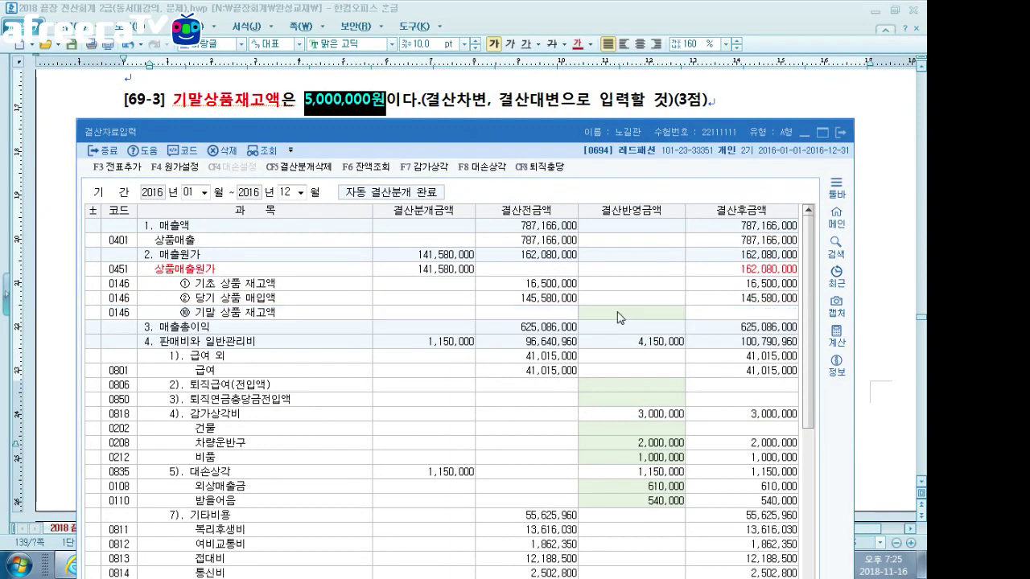
pyautogui.click(609, 311)
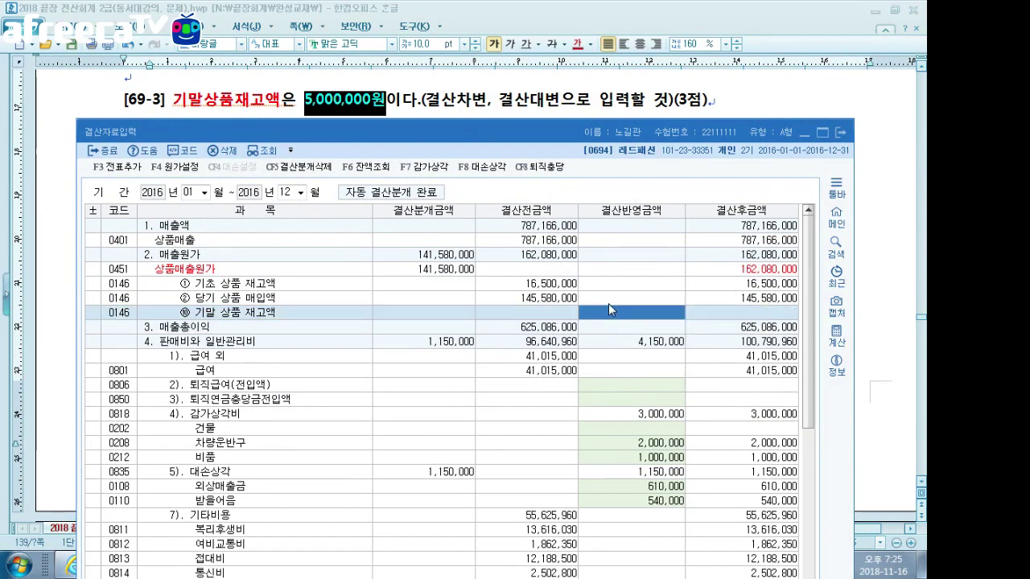
pyautogui.write('5000000')
pyautogui.press('Return')
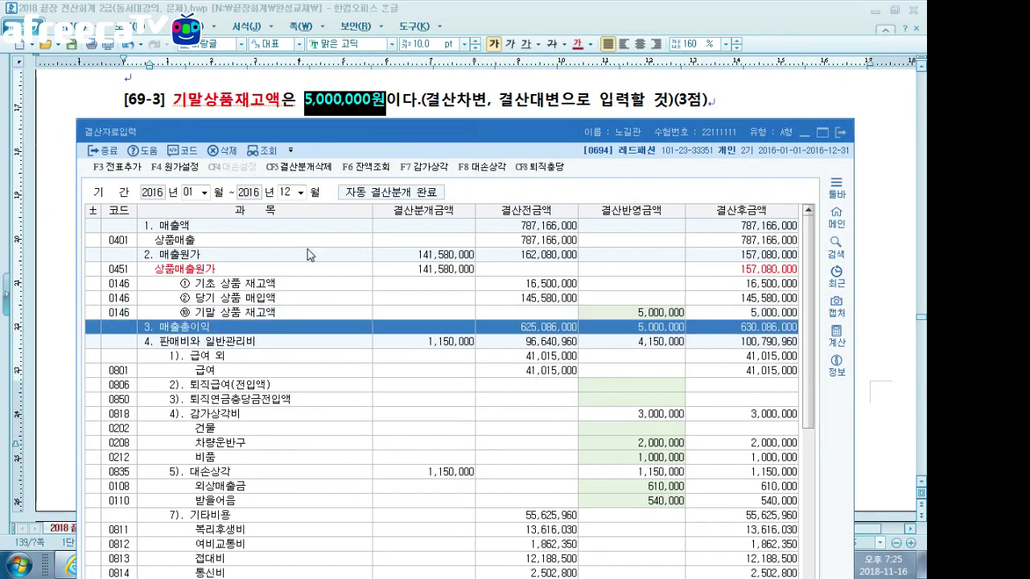
# Re-post the closing entries via 전표추가, replacing the earlier ones, and return to Hangul
pyautogui.click(119, 179)
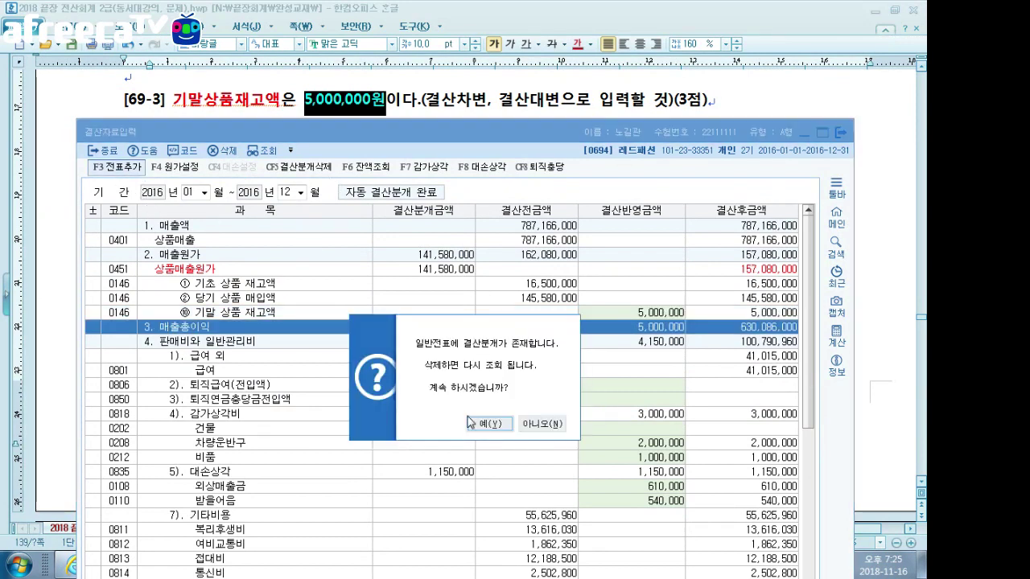
pyautogui.click(477, 426)
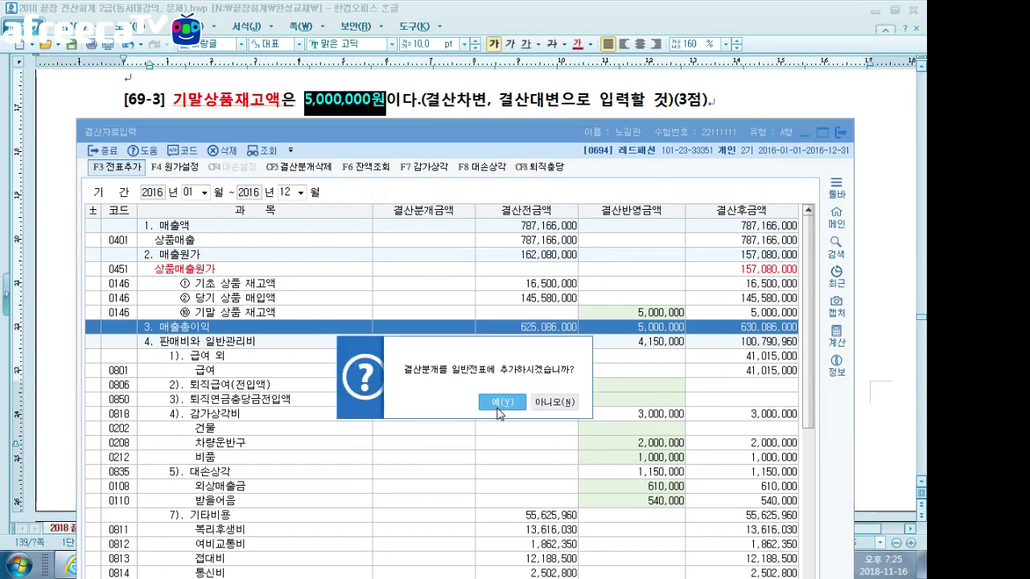
pyautogui.click(503, 406)
pyautogui.moveTo(613, 130); pyautogui.dragTo(618, 50)
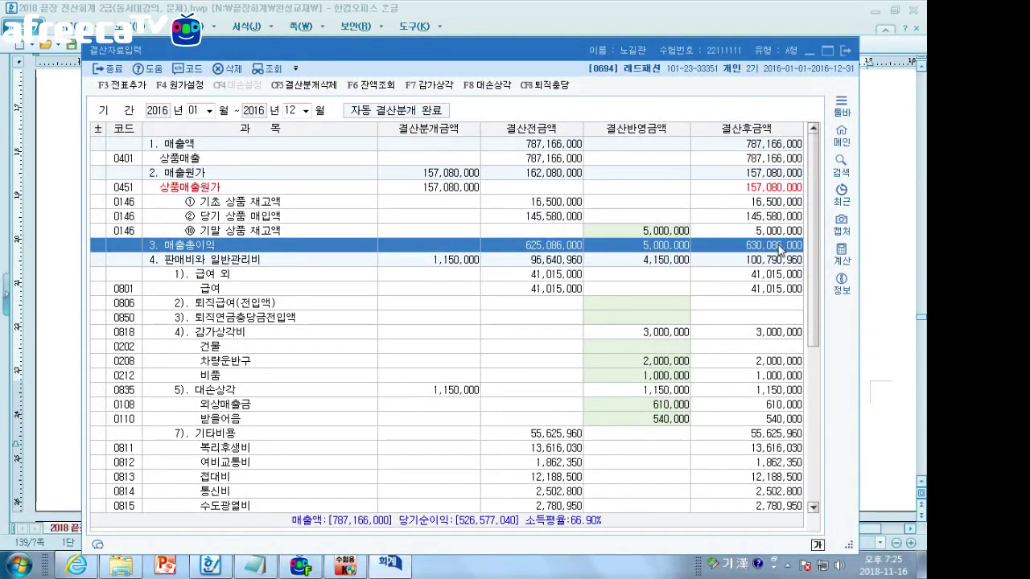
pyautogui.click(858, 247)
pyautogui.scroll(20, 475, 290)
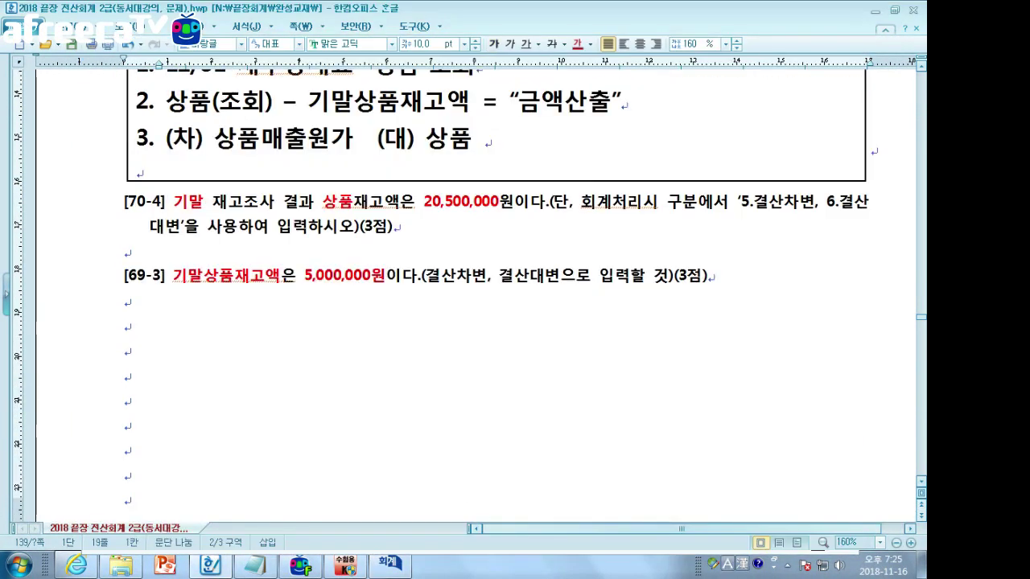
# Highlight the 문제6 감가상각비–기말상품 cells for rounds 69–72, then open the Notepad 결산 notes
pyautogui.scroll(20, 475, 290)
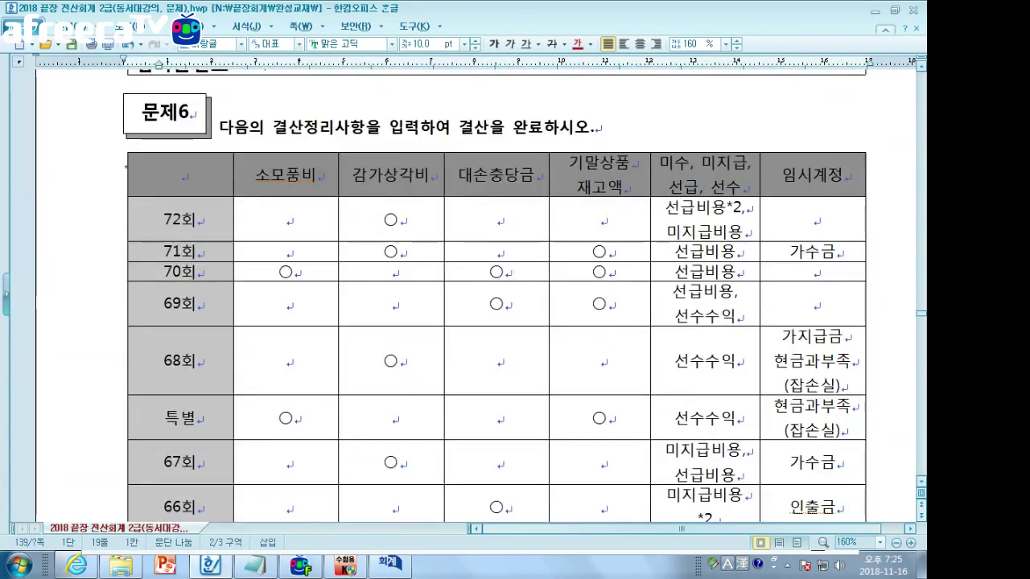
pyautogui.moveTo(390, 175); pyautogui.dragTo(600, 304)
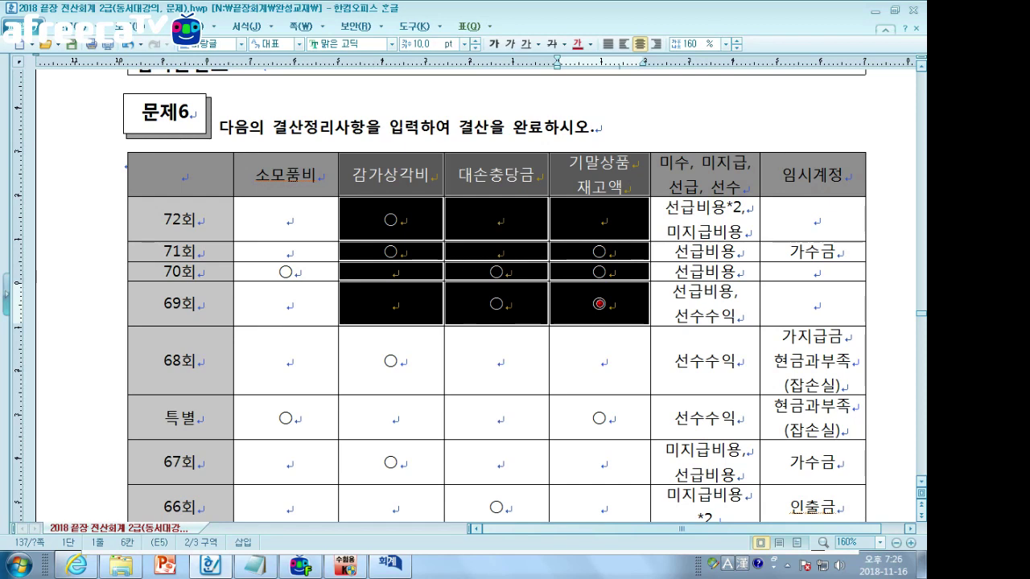
pyautogui.click(254, 565)
pyautogui.moveTo(246, 157); pyautogui.dragTo(546, 157)
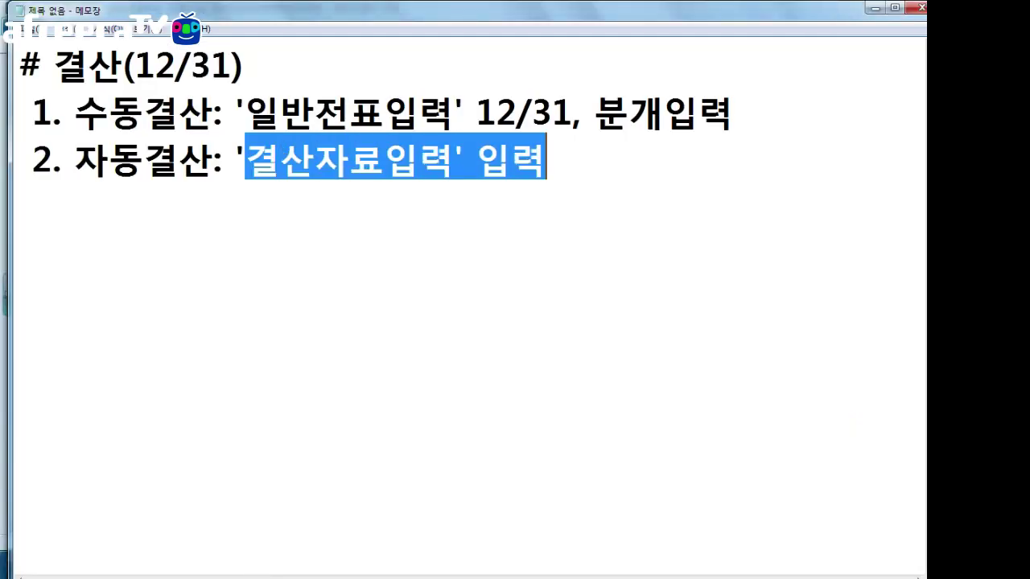
# Append '->전표축가 버튼' to the end of the 자동결산 line
pyautogui.press('End')
pyautogui.write('-')
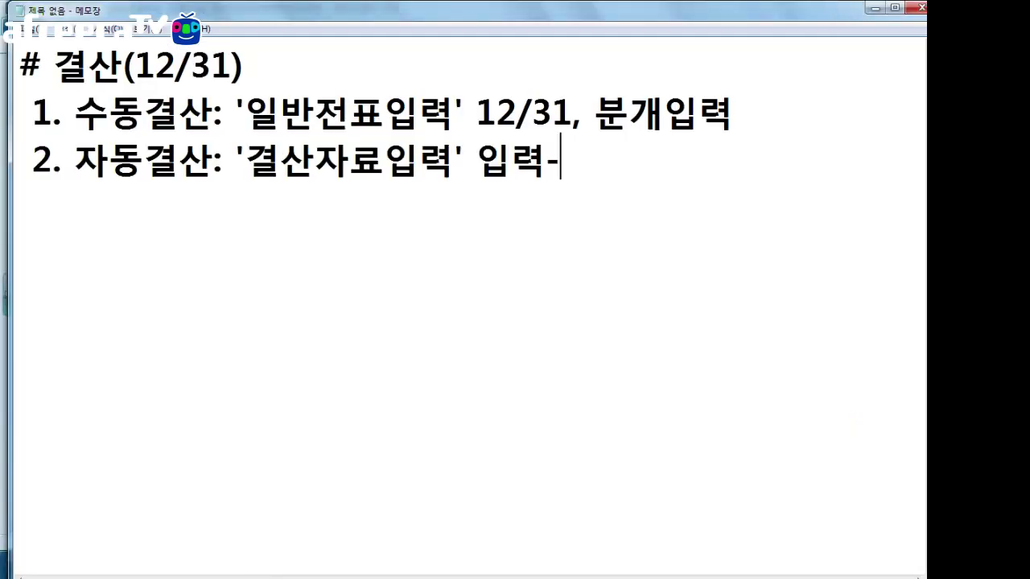
pyautogui.write('>전')
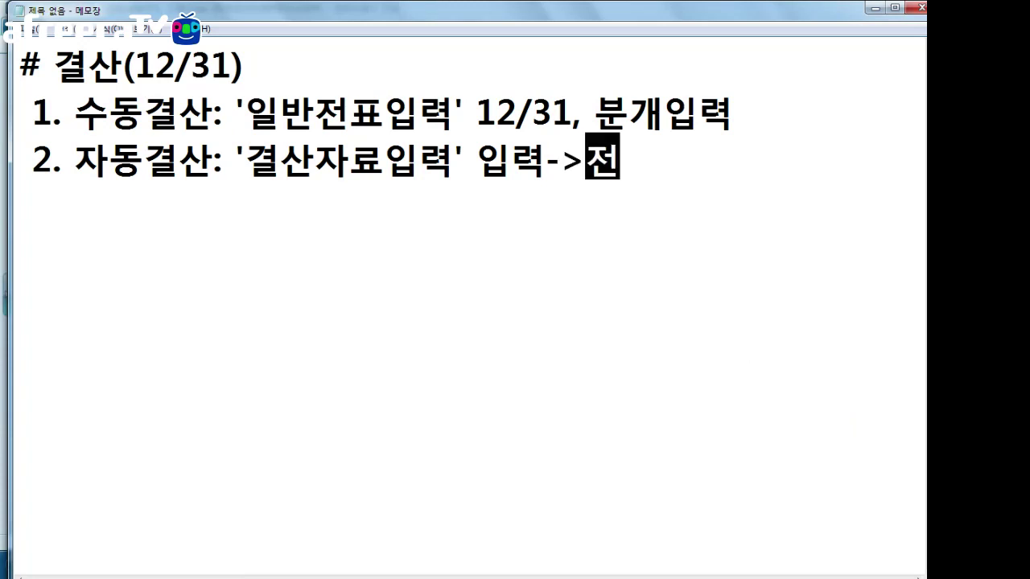
pyautogui.write('표축가 버튼')
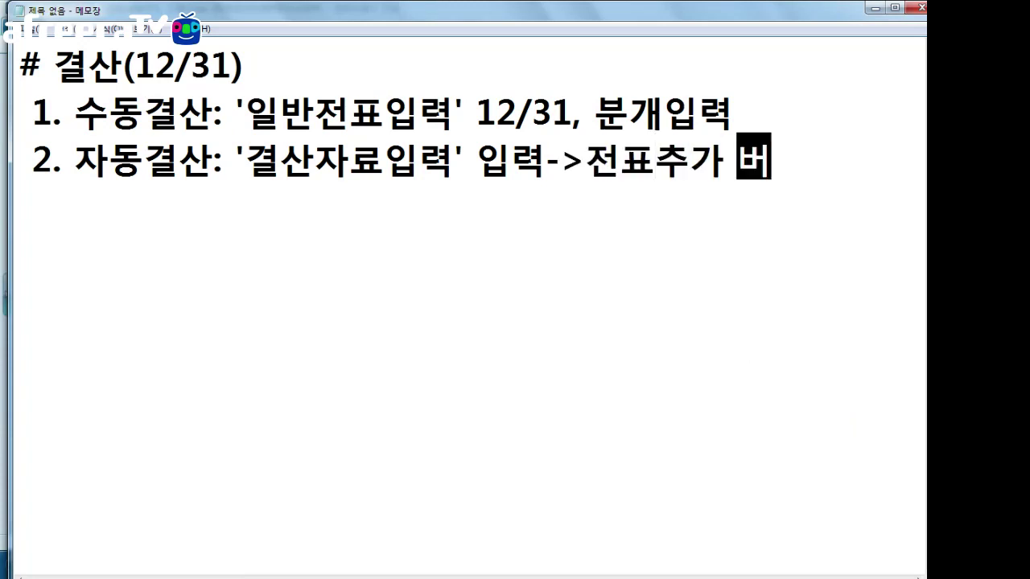